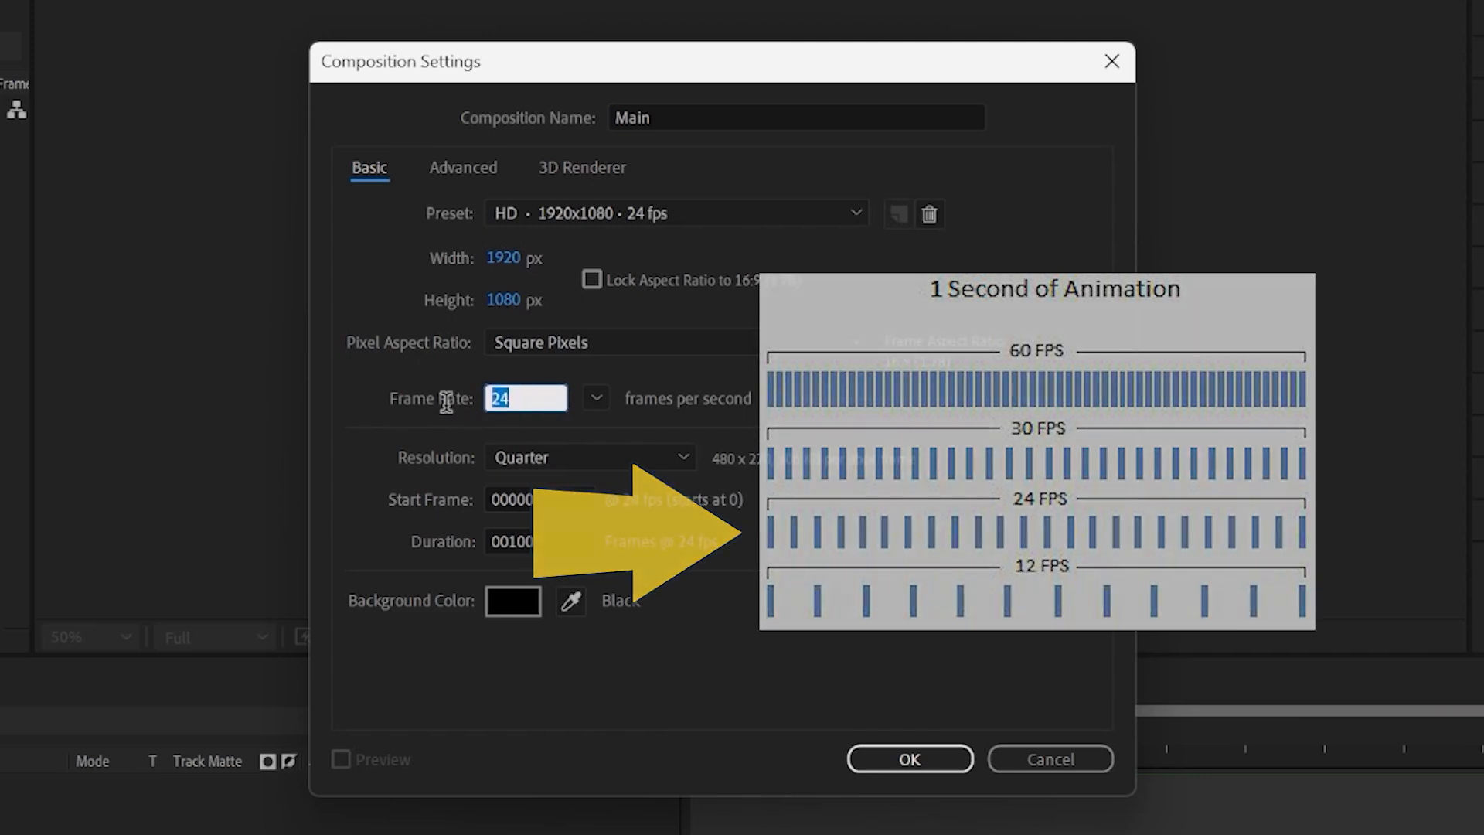
Create the composition Main at 1920 x 1080 px and 24 fps with a duration of 100 frames
{"action": "left_click", "coordinate": [638, 575]}
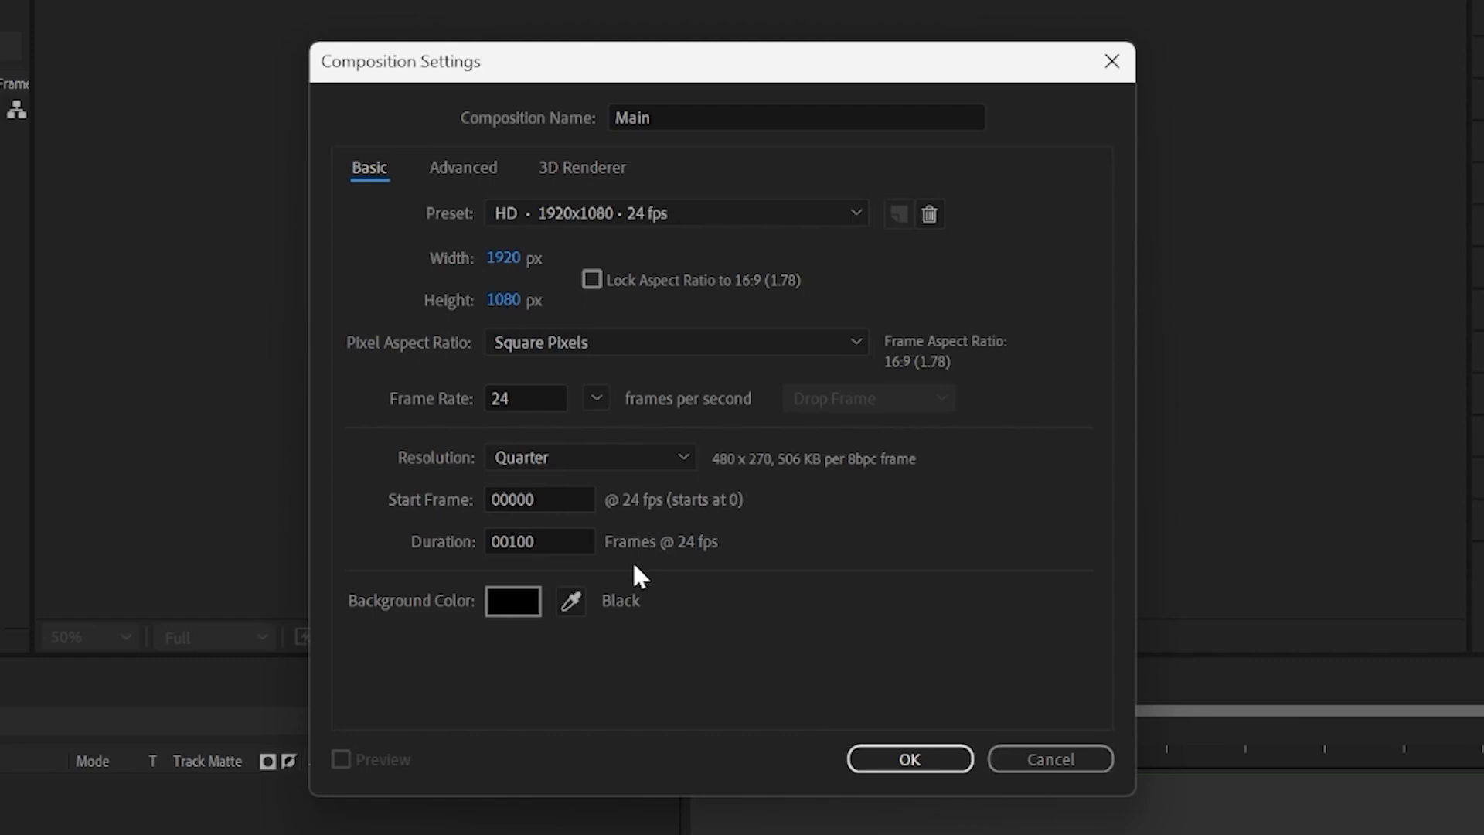
{"action": "key", "text": "Return"}
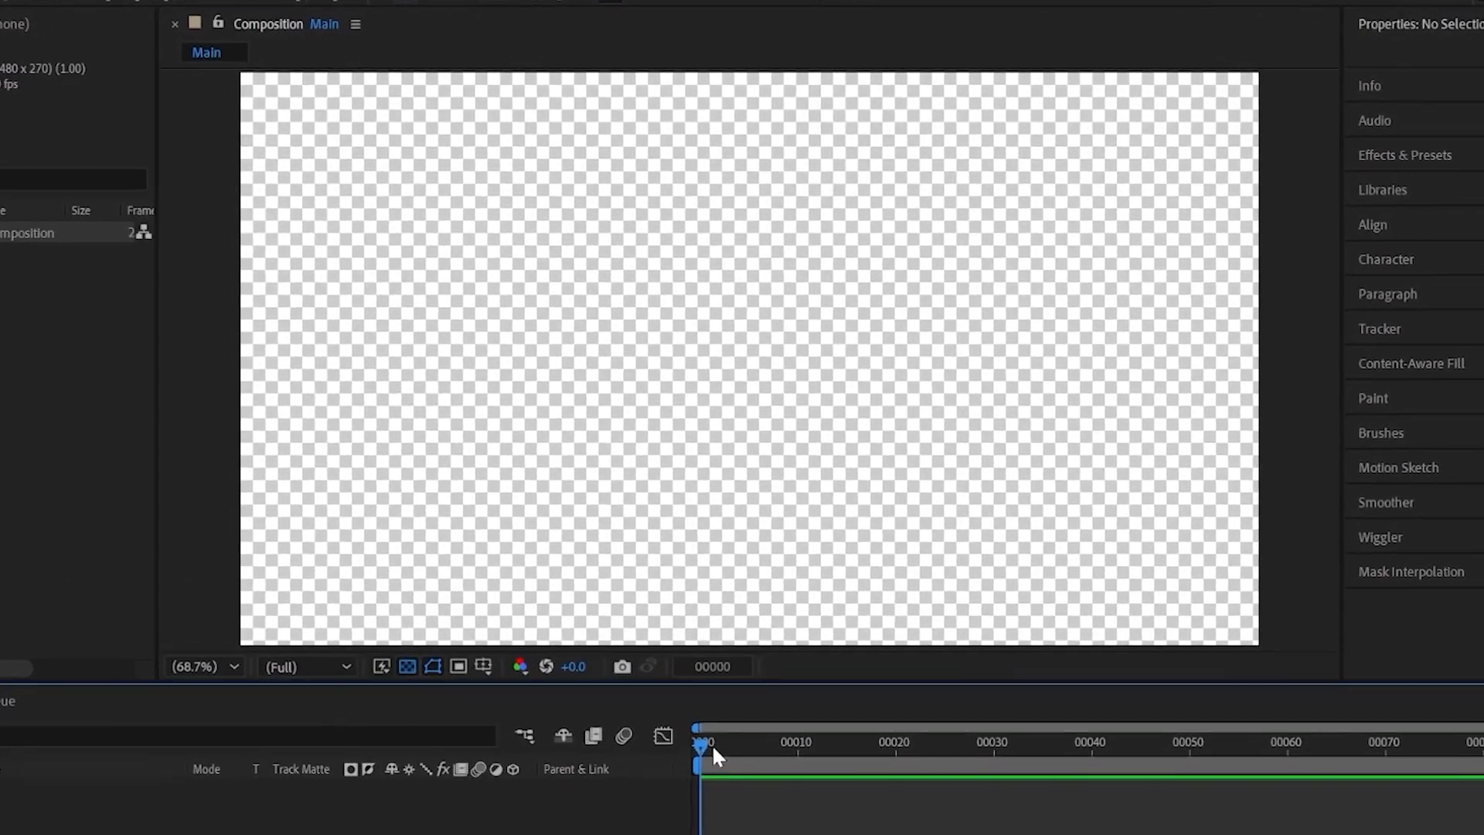
Scrub the playhead across the first frames of the empty timeline
{"action": "left_click_drag", "start_coordinate": [704, 592], "coordinate": [766, 596]}
{"action": "left_click_drag", "start_coordinate": [784, 802], "coordinate": [644, 808]}
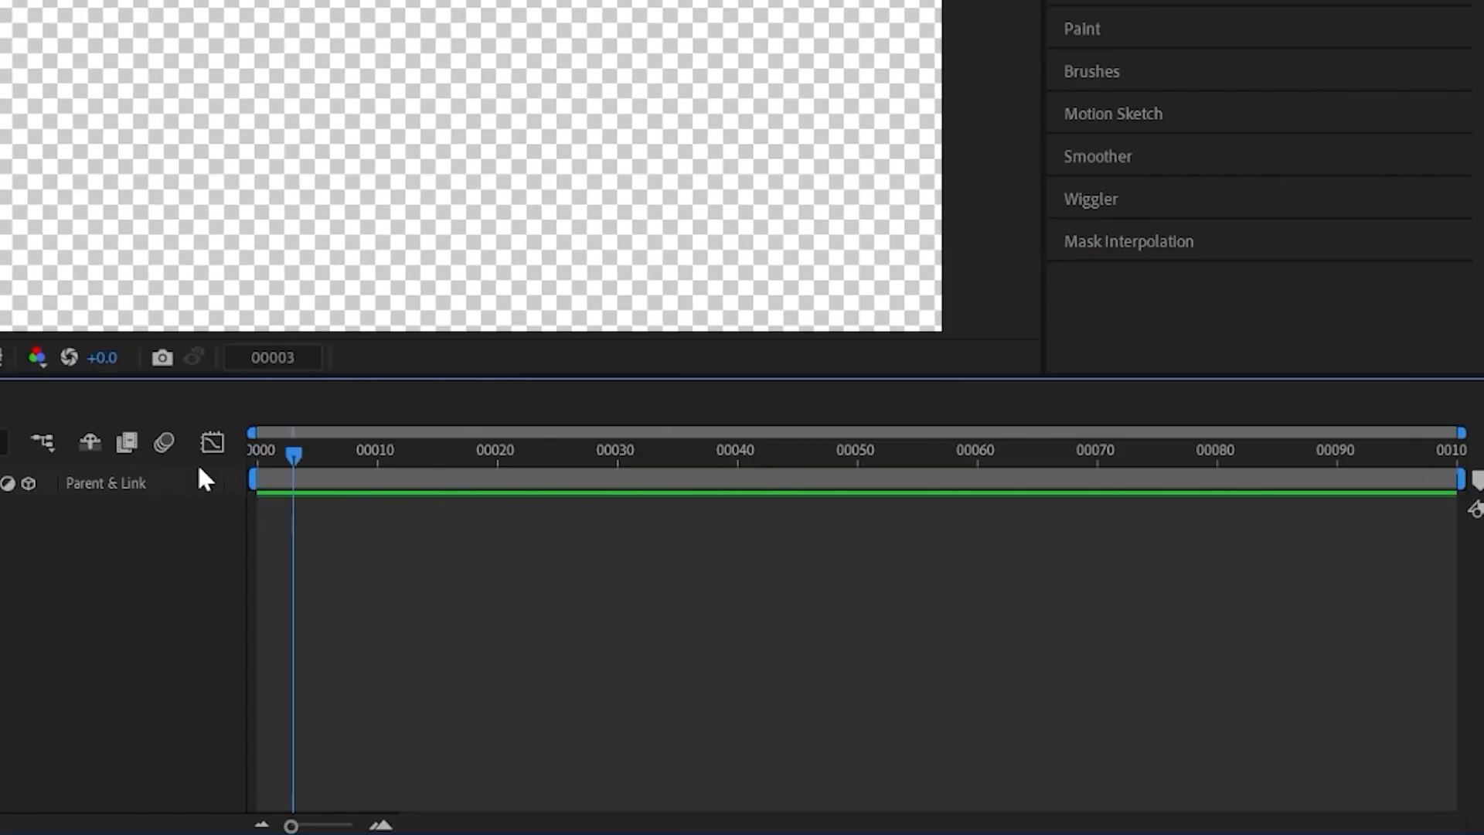
{"action": "left_click_drag", "start_coordinate": [198, 469], "coordinate": [190, 463]}
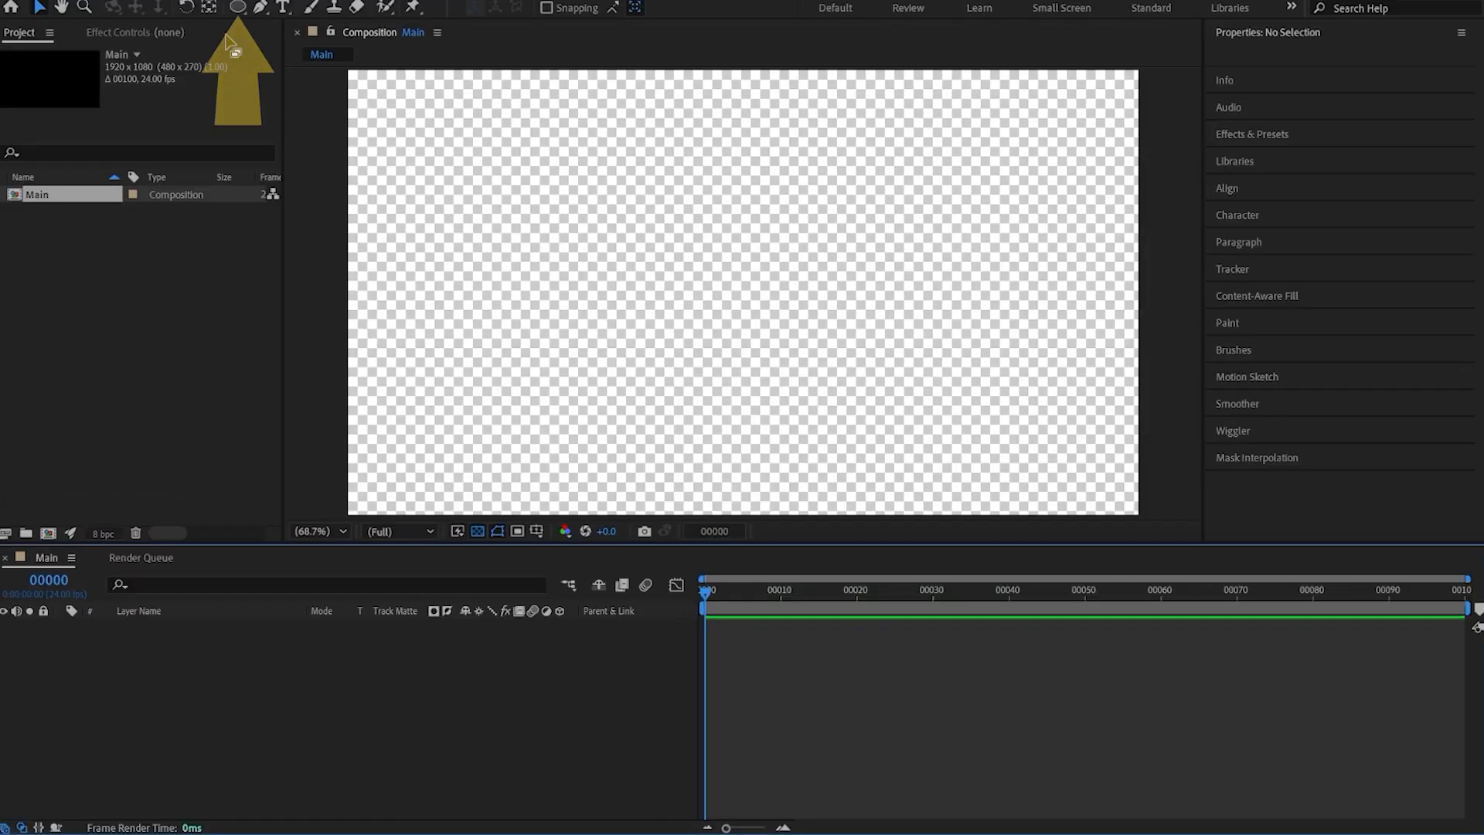
Draw a rectangle about 2092 x 1218 px with the Rectangle tool so that it covers the whole composition
{"action": "left_click", "coordinate": [235, 7]}
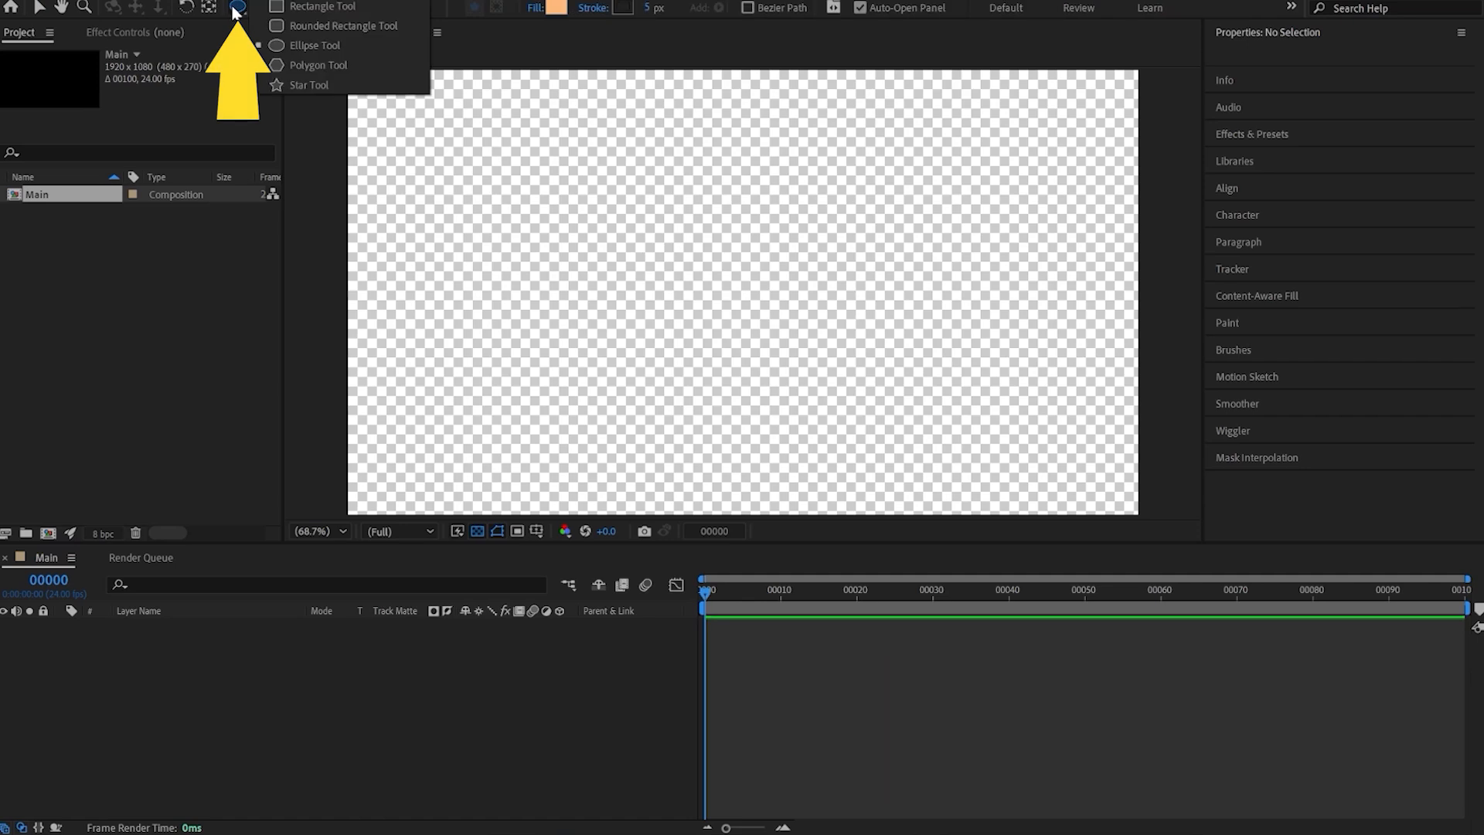
{"action": "left_click", "coordinate": [294, 9]}
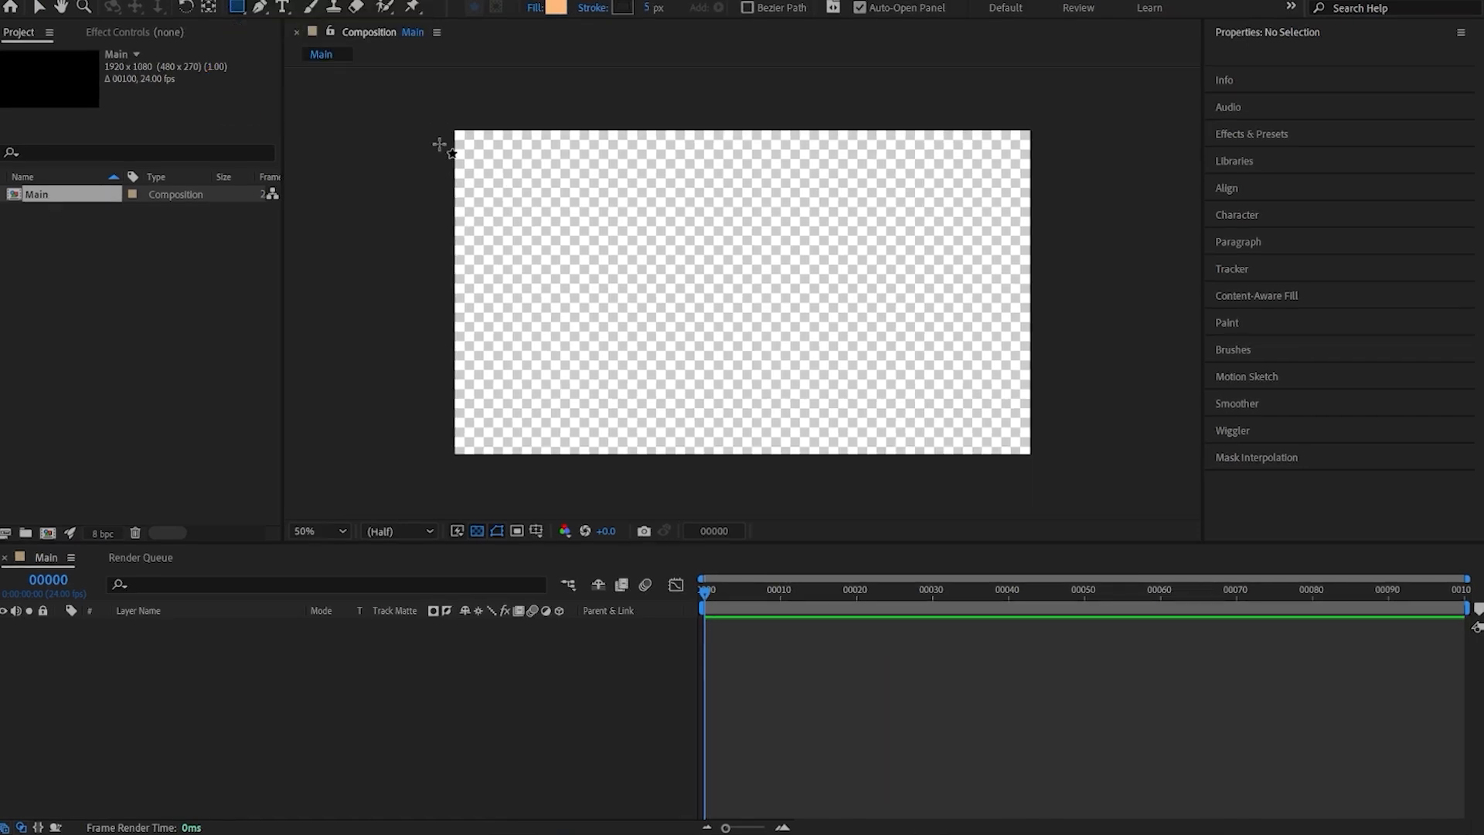
{"action": "left_click_drag", "start_coordinate": [436, 114], "coordinate": [1062, 479]}
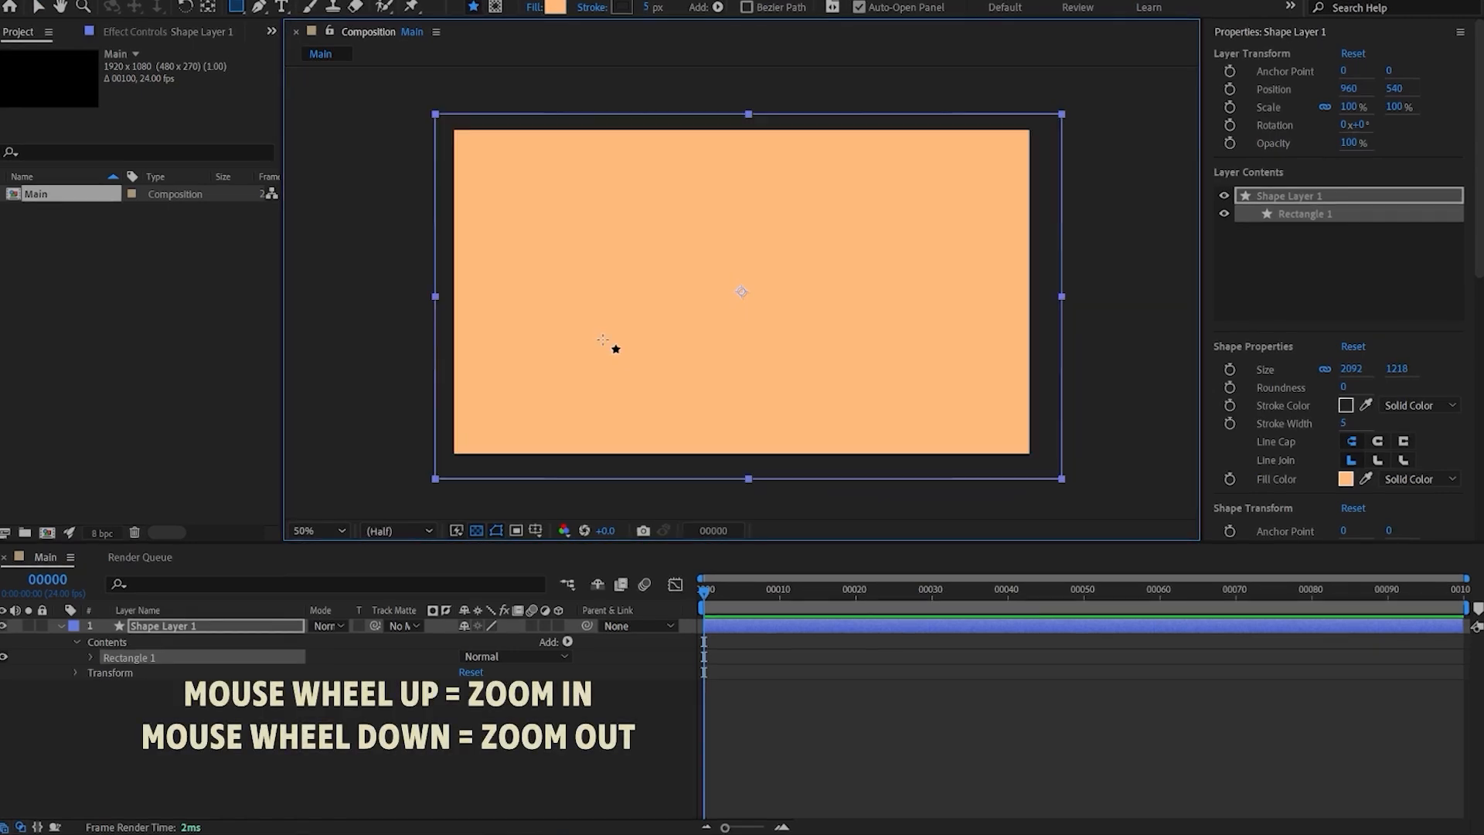
Fit the composition view up to 100% and preview playback from frame 0
{"action": "scroll", "coordinate": [592, 348], "scroll_direction": "down", "scroll_amount": 2}
{"action": "scroll", "coordinate": [591, 348], "scroll_direction": "up", "scroll_amount": 2}
{"action": "left_click", "coordinate": [328, 532]}
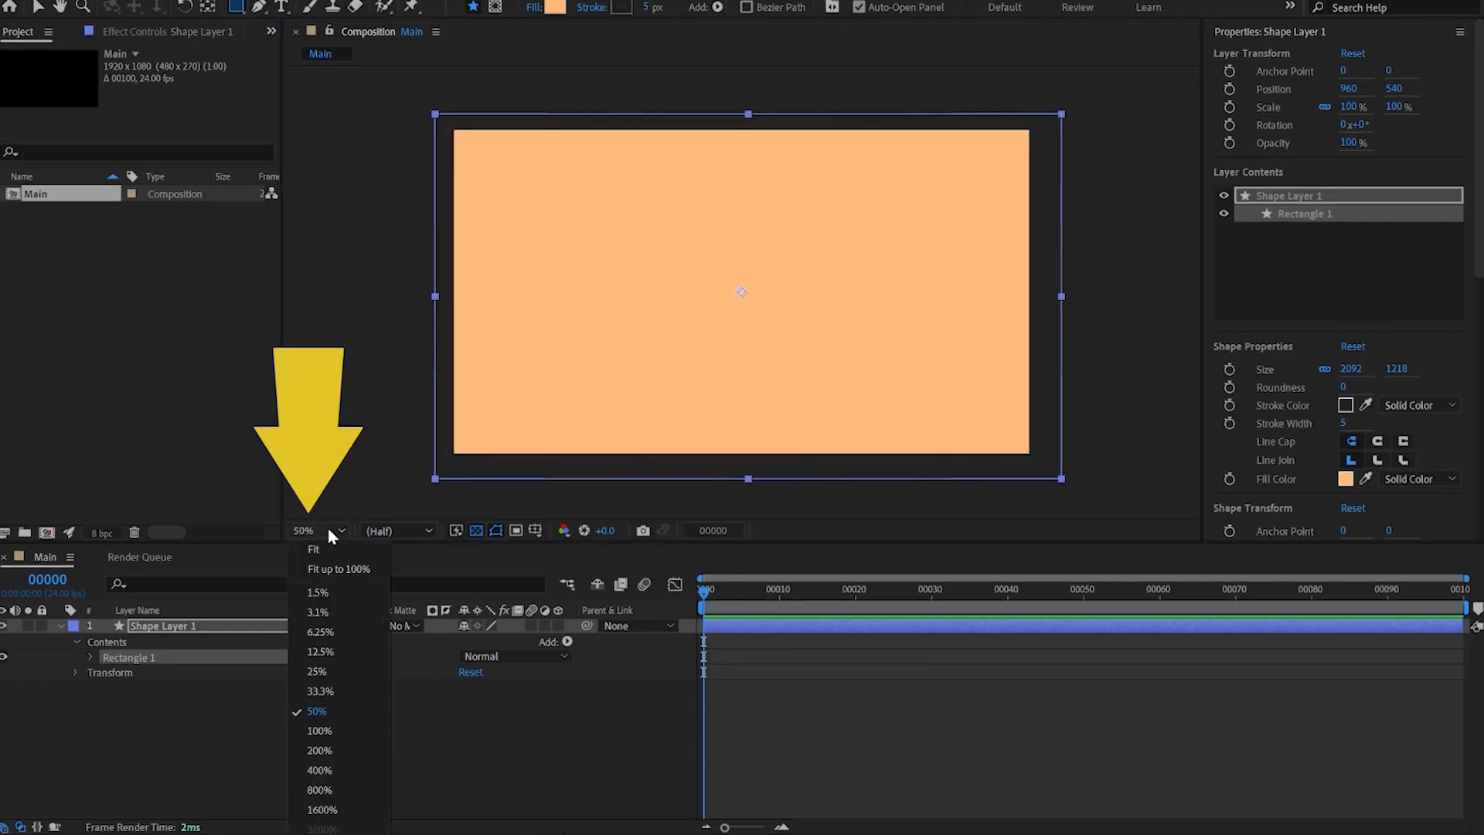
{"action": "left_click", "coordinate": [317, 569]}
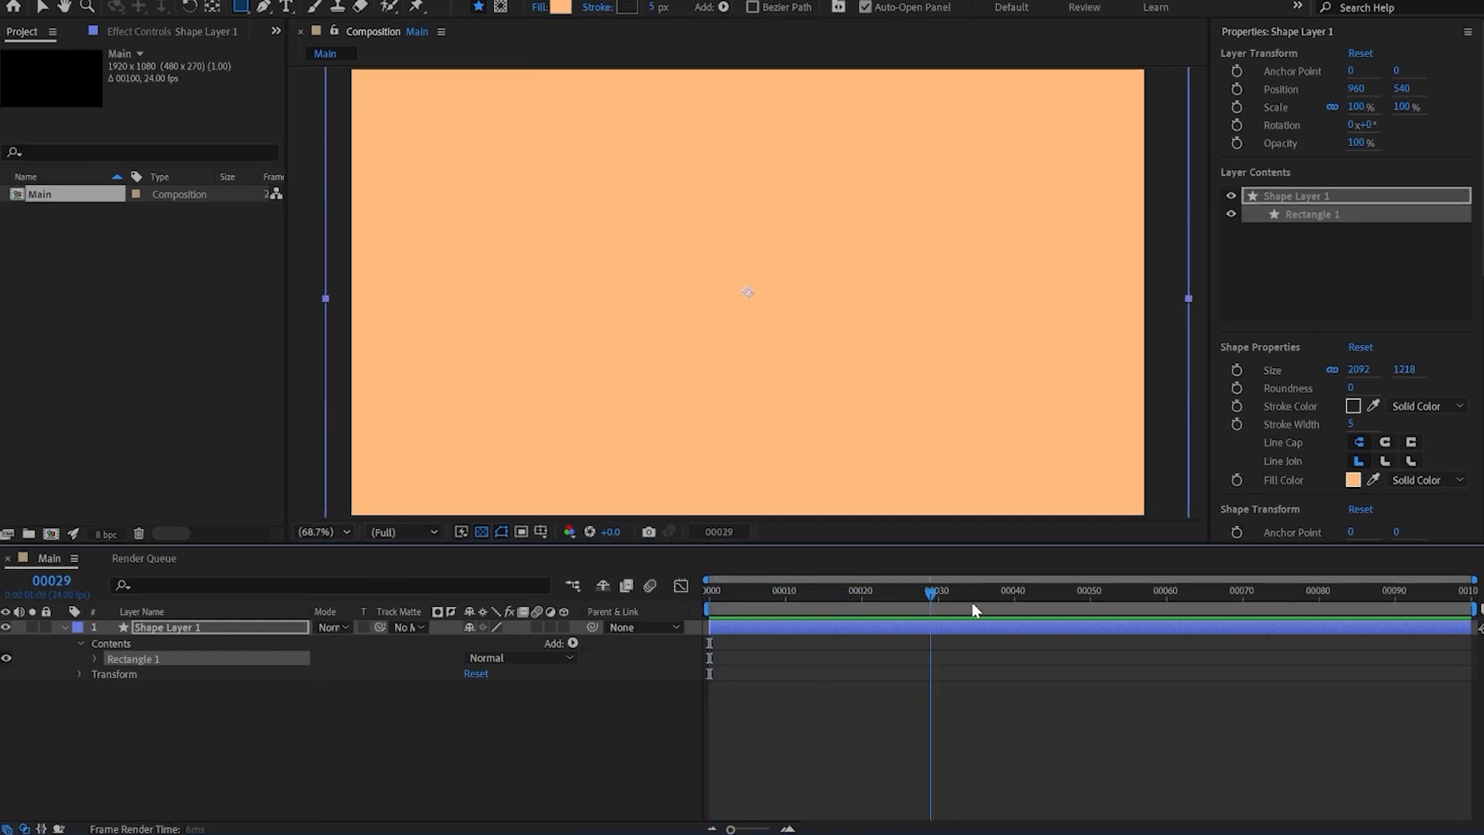
{"action": "left_click_drag", "start_coordinate": [1027, 601], "coordinate": [709, 602]}
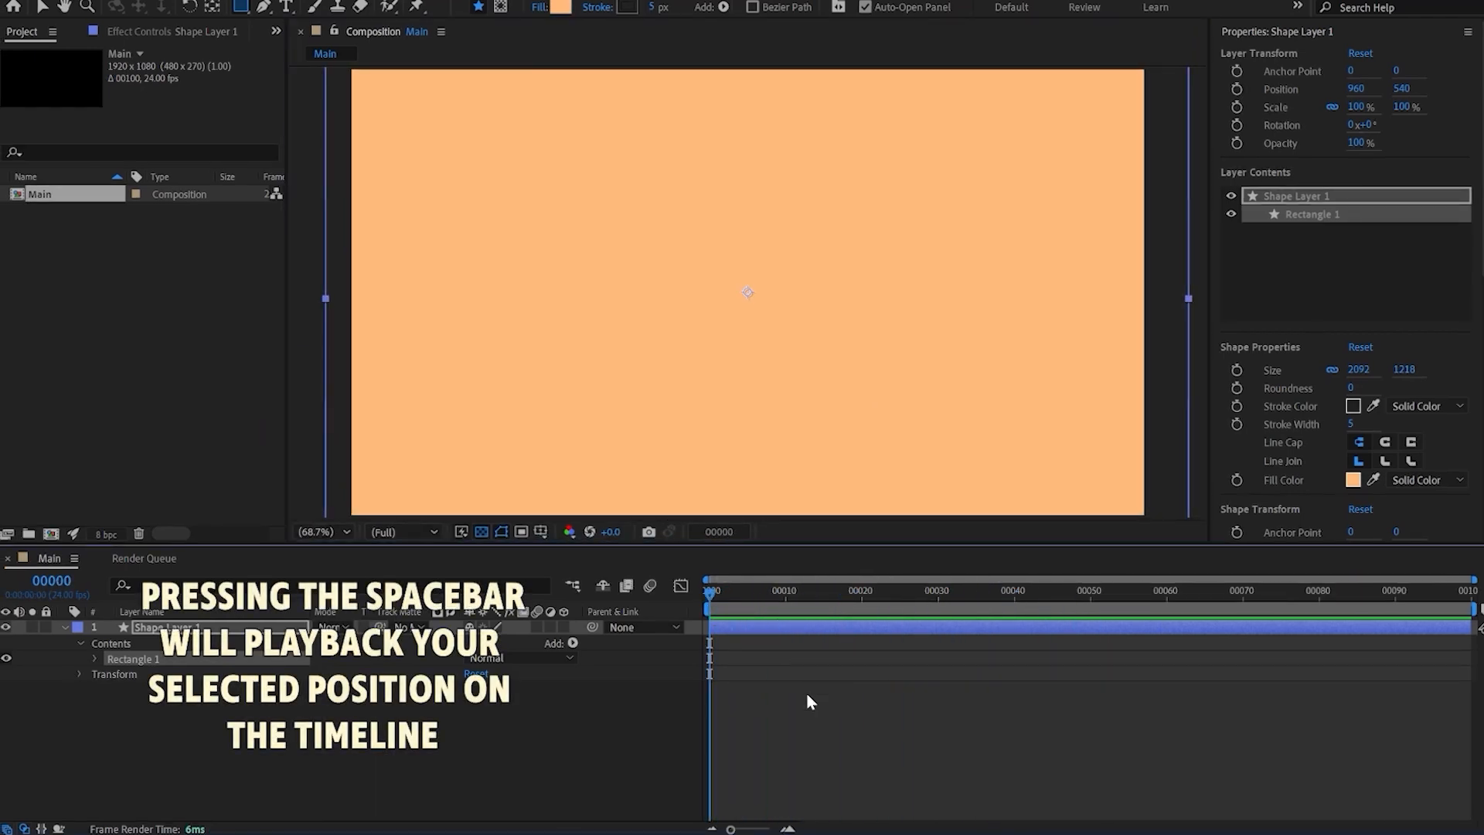
{"action": "key", "text": "space"}
{"action": "key", "text": "space"}
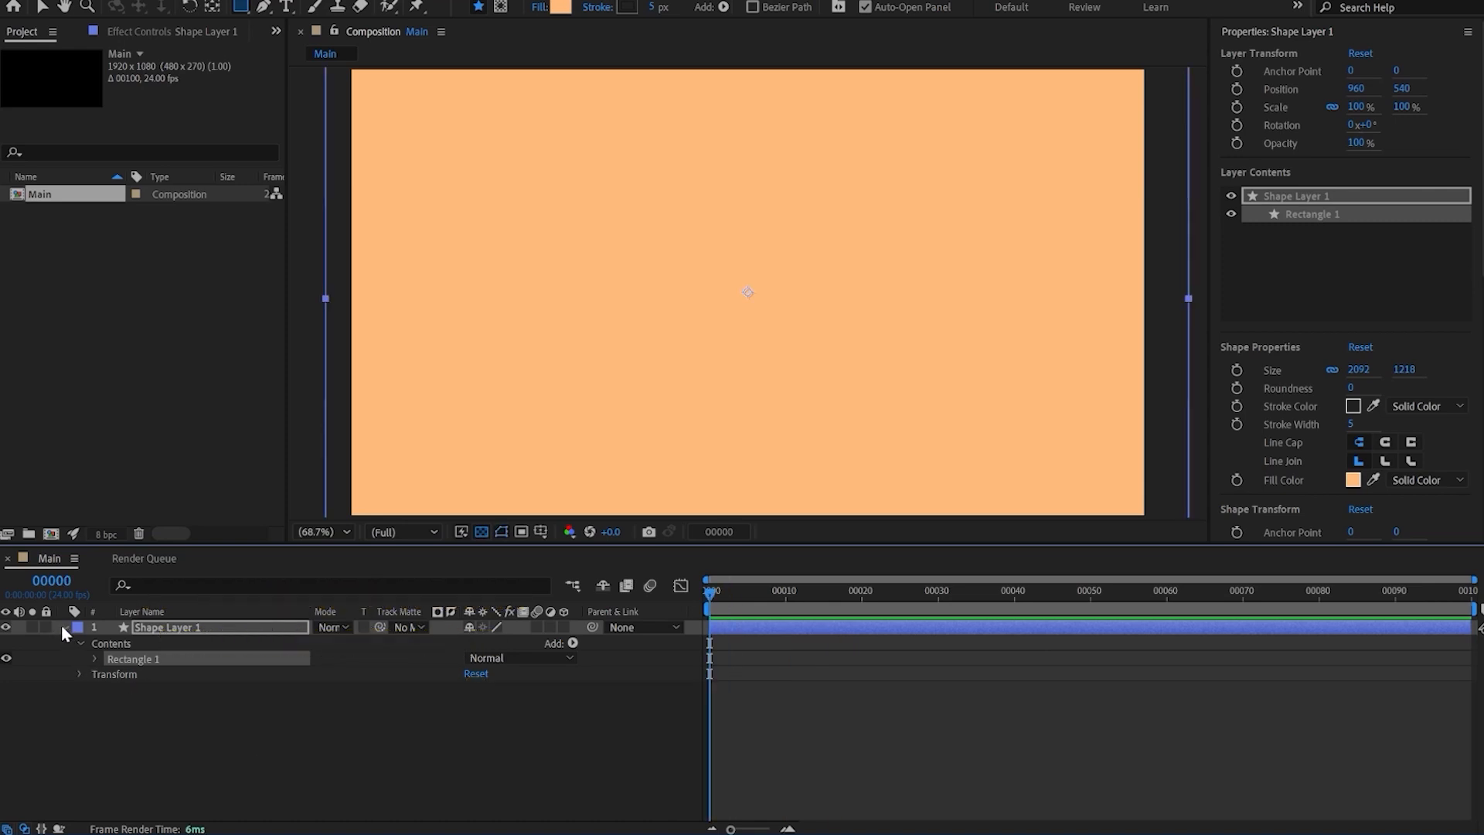
Collapse the rectangle's shape layer and rename it background
{"action": "left_click", "coordinate": [62, 624]}
{"action": "left_click", "coordinate": [185, 707]}
{"action": "left_click", "coordinate": [178, 628]}
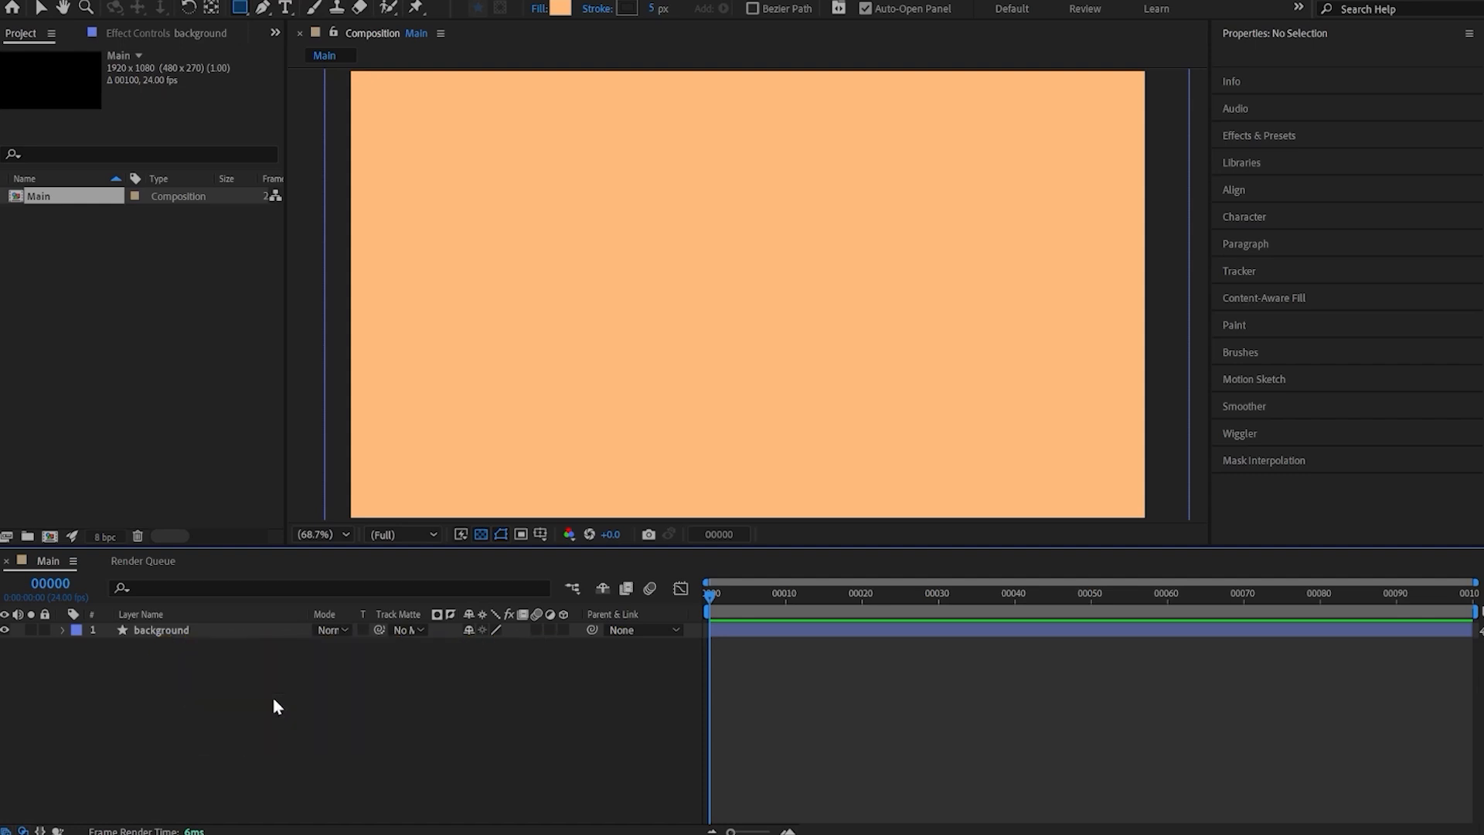
Create a project folder named compositions and place the Main composition inside it
{"action": "left_click", "coordinate": [69, 288]}
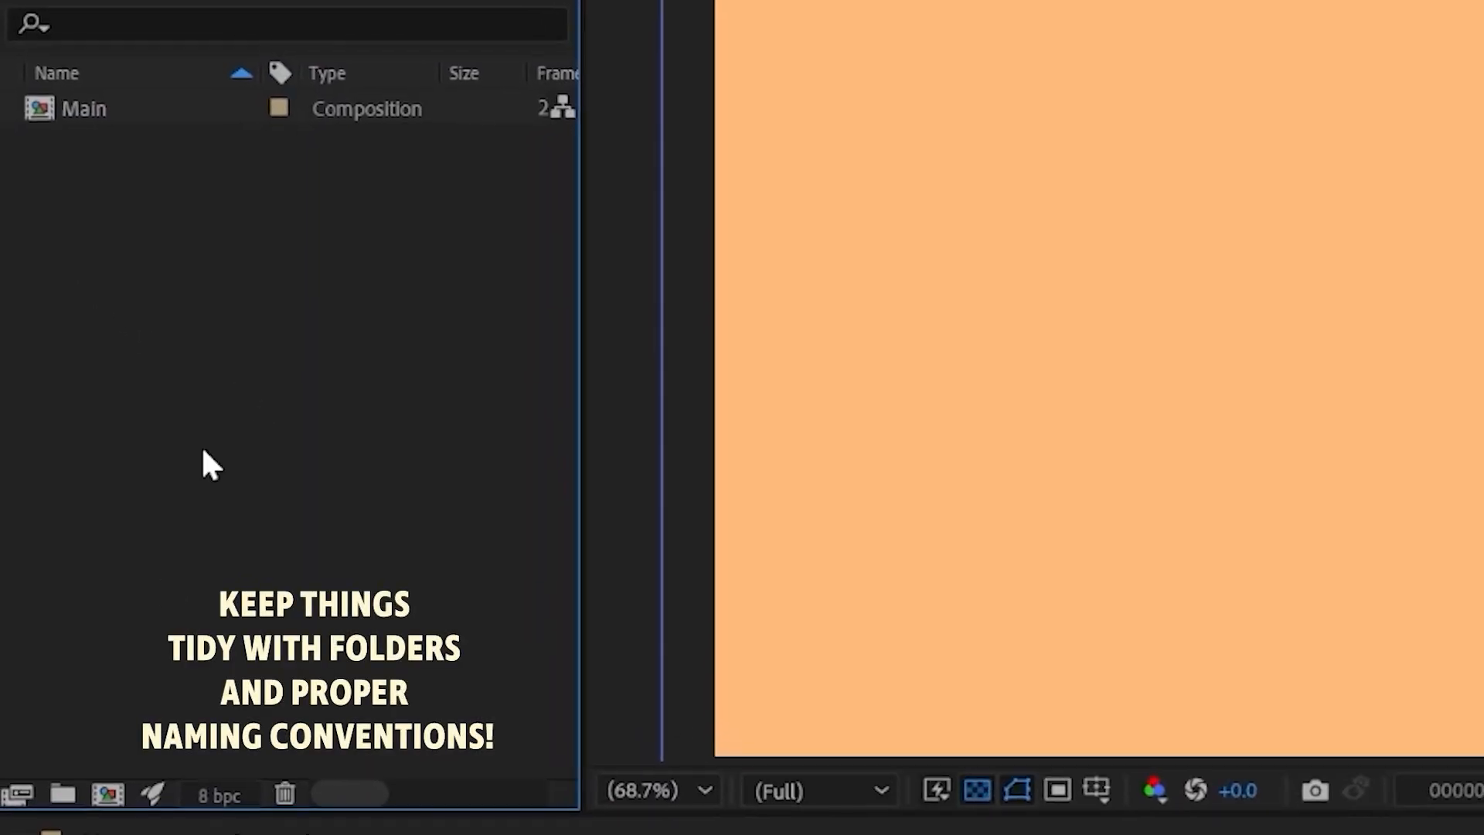
{"action": "left_click", "coordinate": [67, 806]}
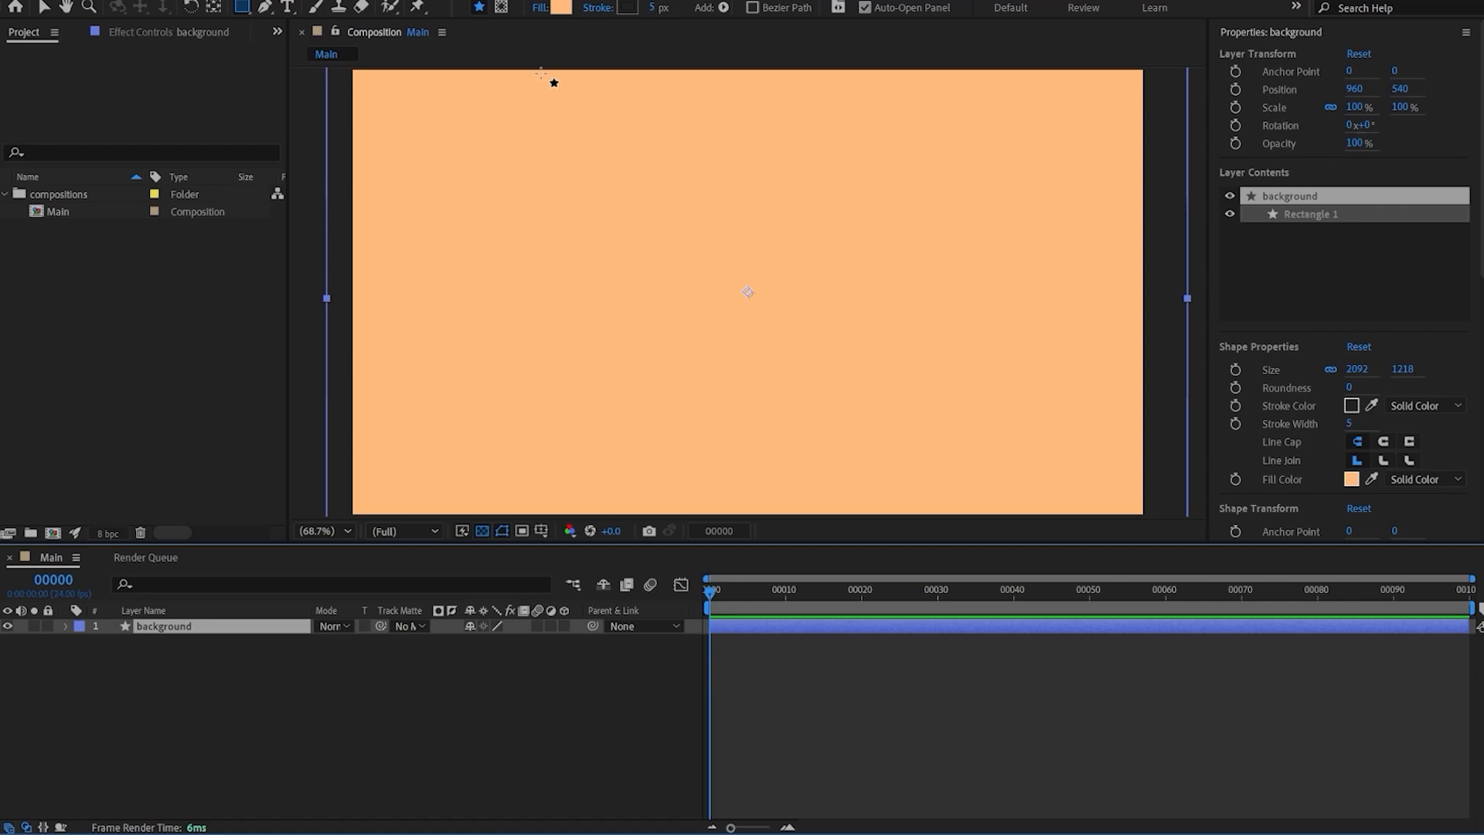
Change the fill of the background rectangle to a light blue
{"action": "left_click", "coordinate": [558, 10]}
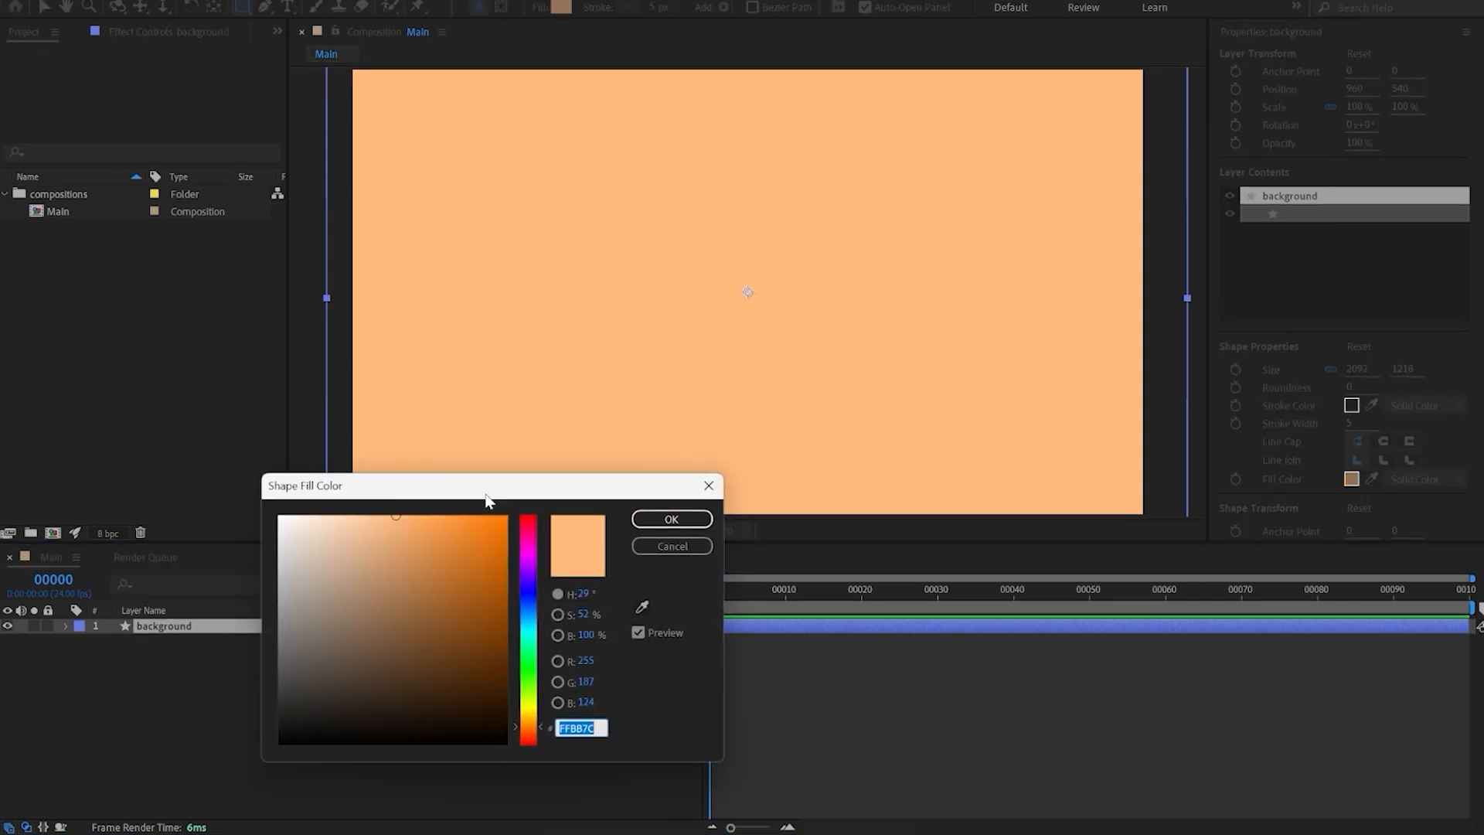
{"action": "left_click", "coordinate": [524, 605]}
{"action": "left_click", "coordinate": [412, 514]}
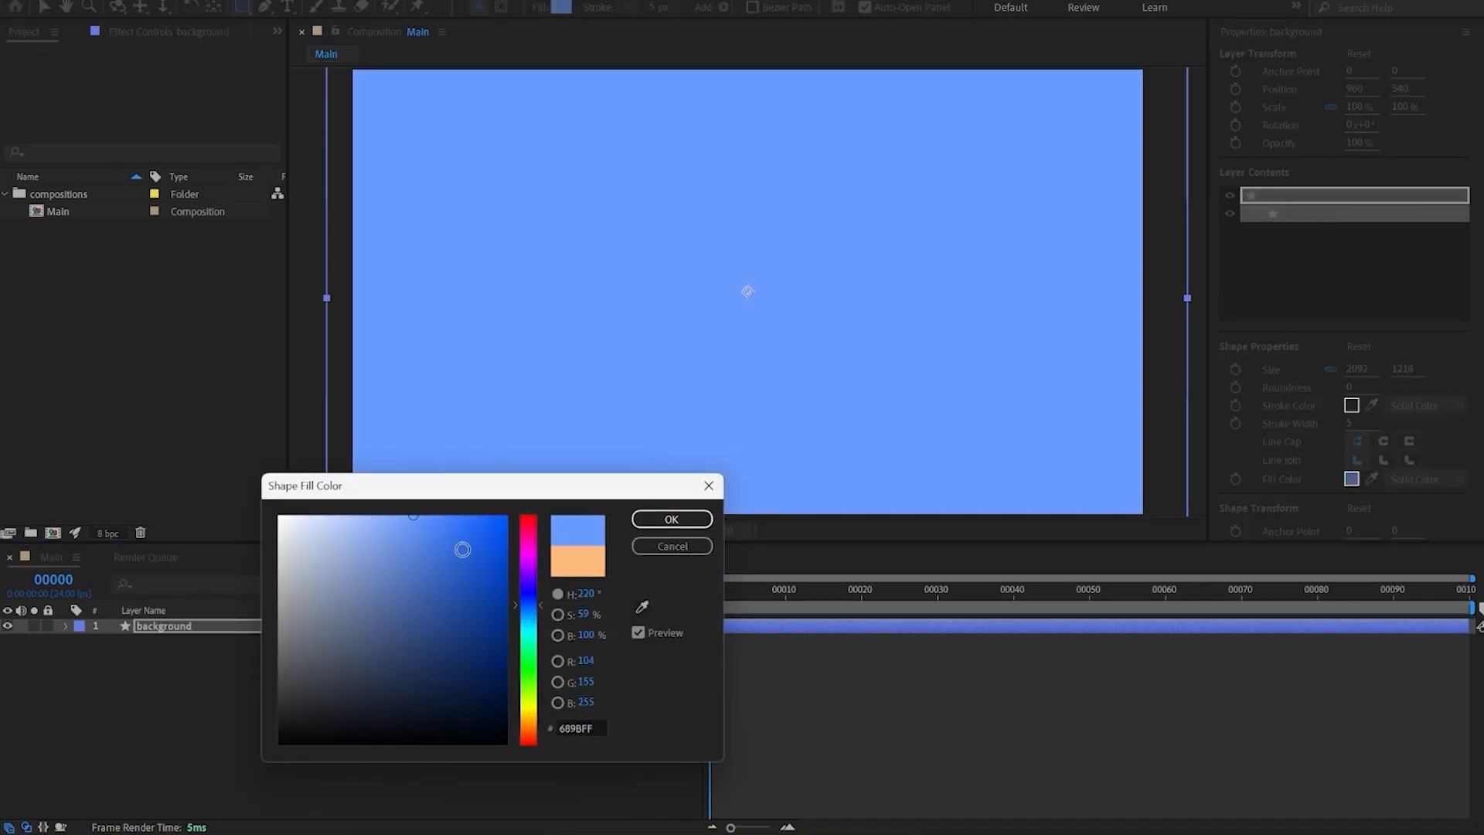
{"action": "left_click", "coordinate": [525, 607]}
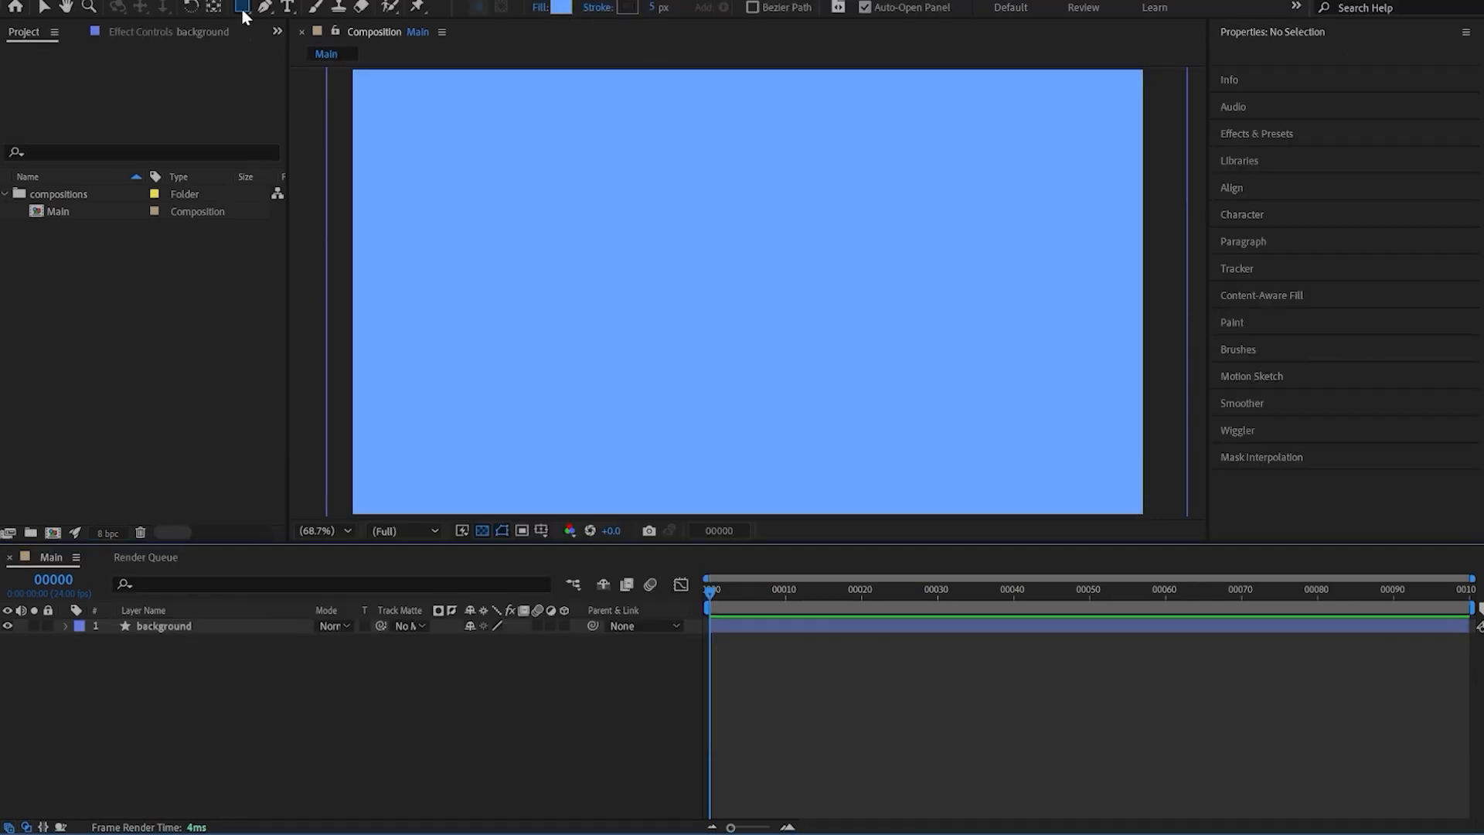
Draw a circle about 320 px wide near the composition's centre with the Ellipse tool, with a pale yellow fill and dark 5 px stroke
{"action": "left_click", "coordinate": [243, 10]}
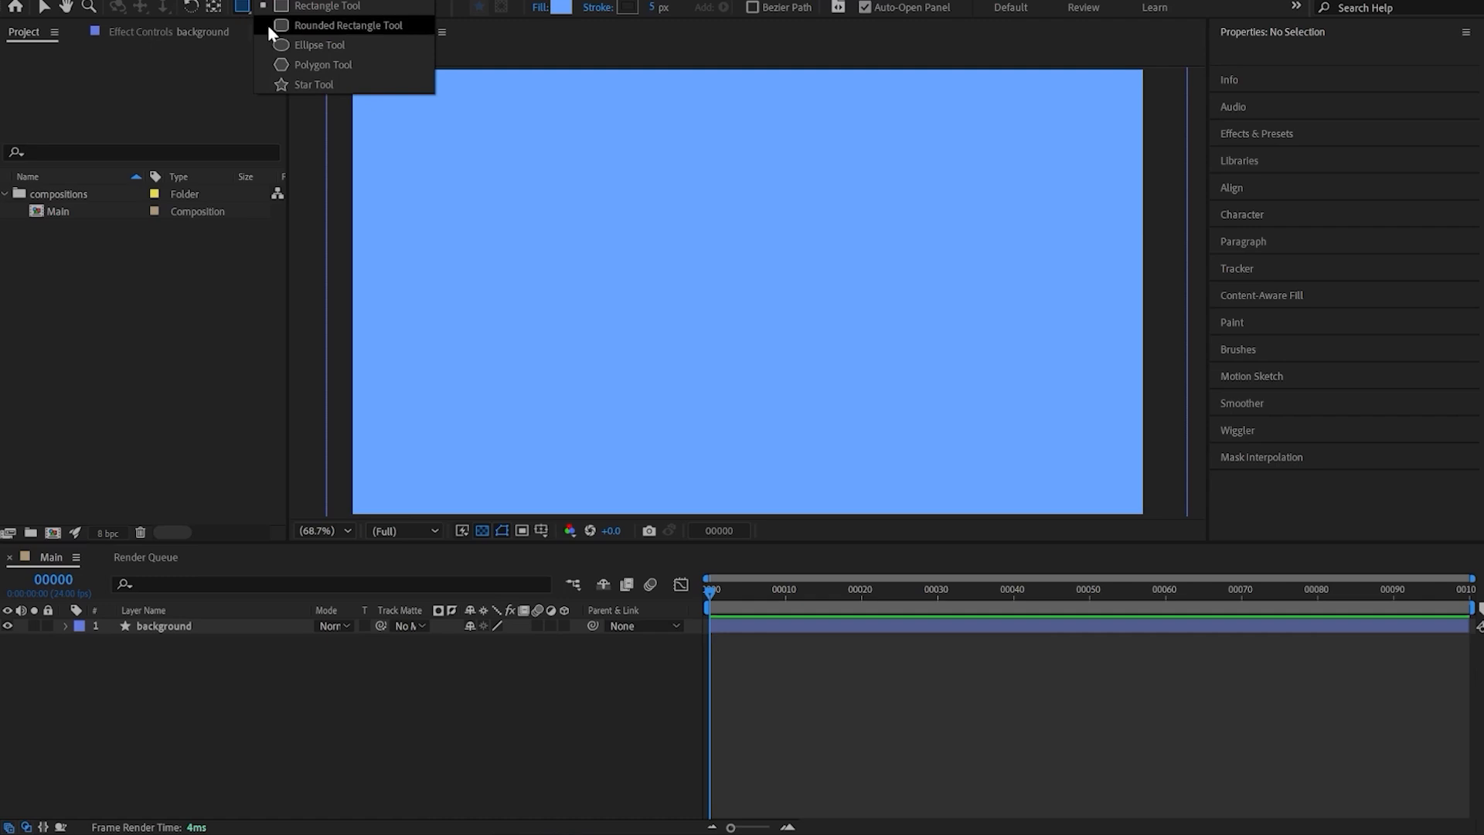
{"action": "left_click", "coordinate": [313, 46]}
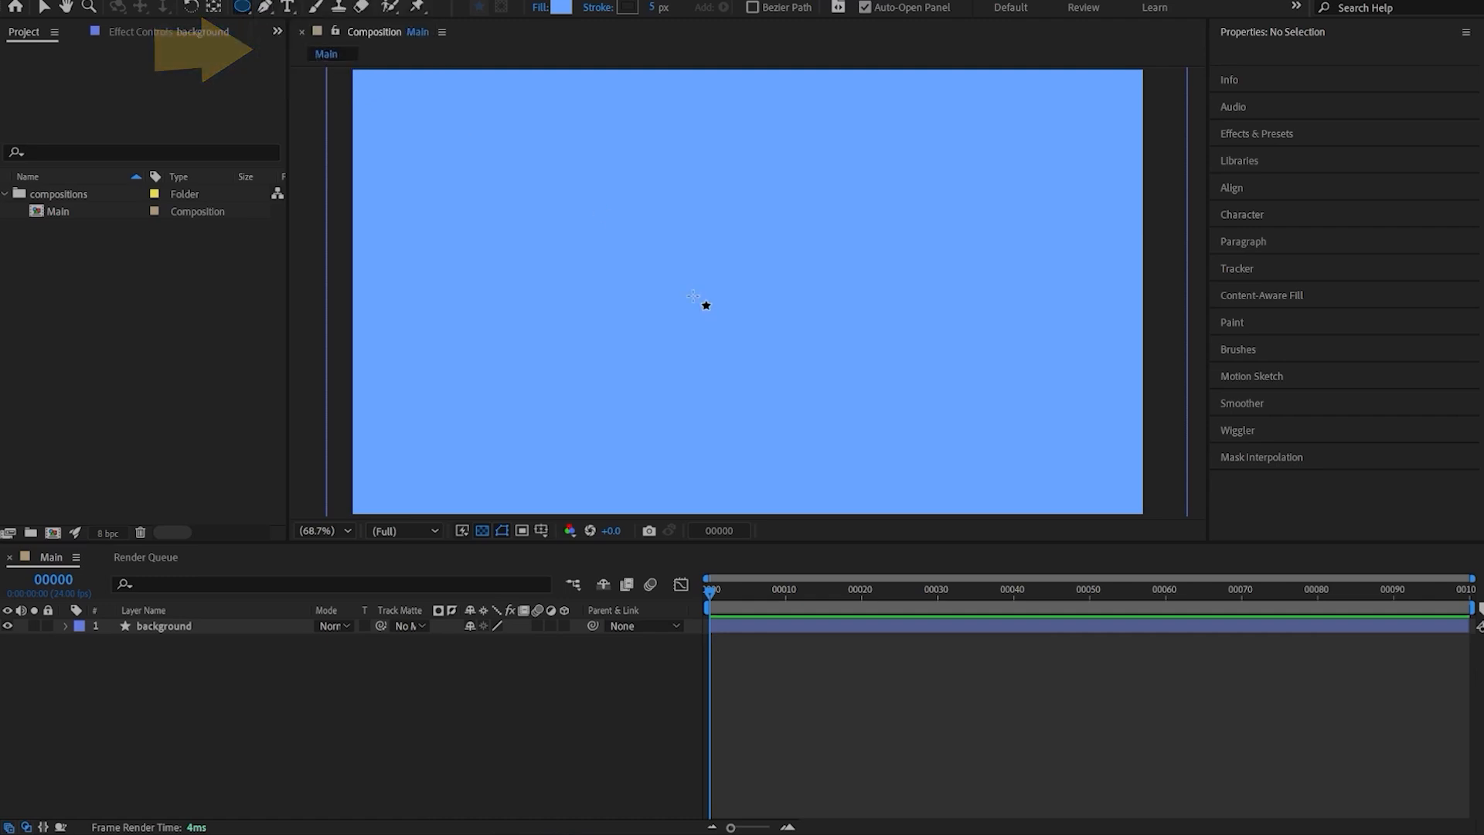
{"action": "left_click_drag", "start_coordinate": [677, 211], "coordinate": [812, 341]}
{"action": "left_click_drag", "start_coordinate": [812, 340], "coordinate": [809, 344]}
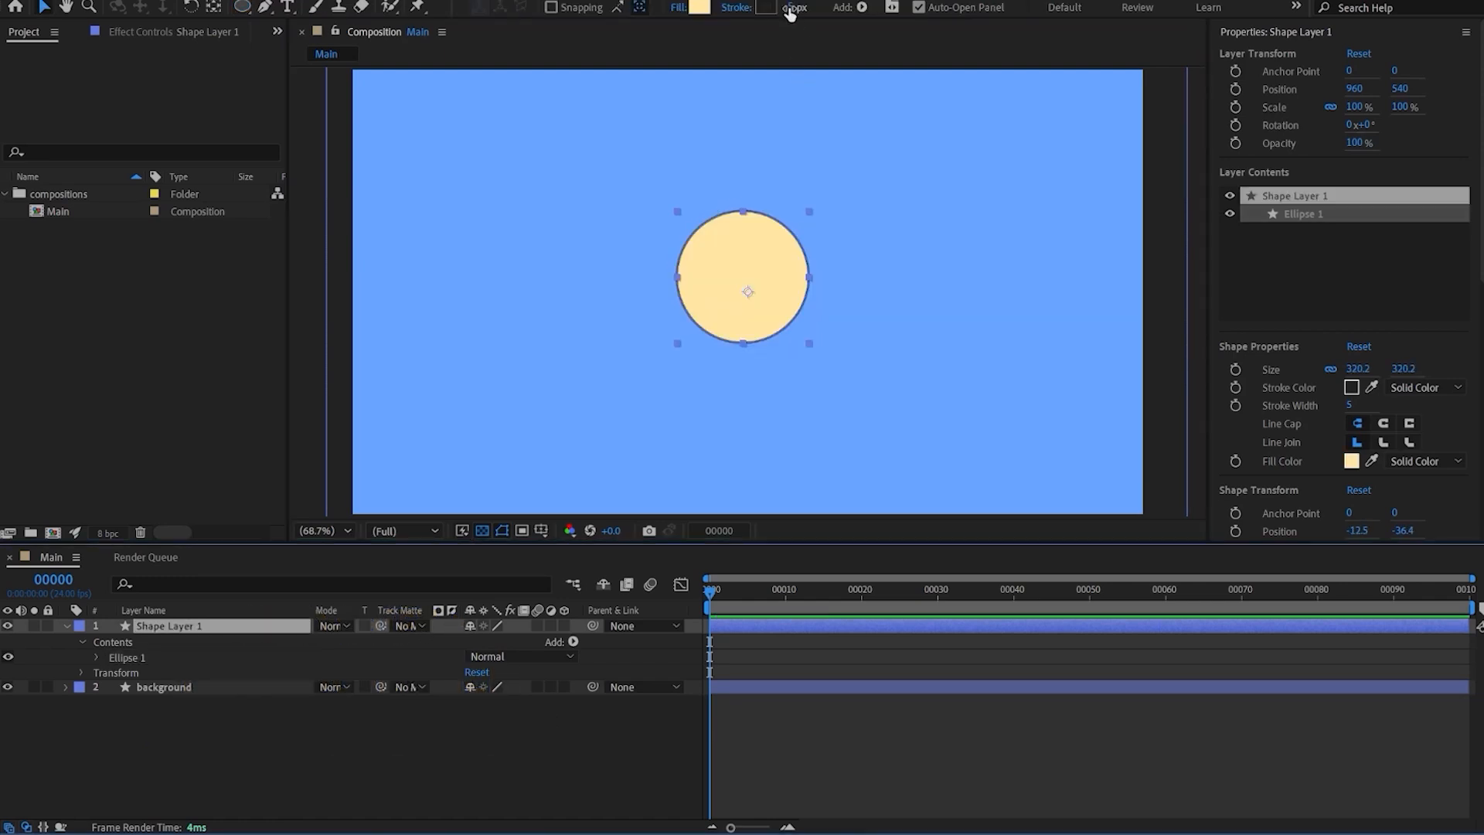
{"action": "left_click_drag", "start_coordinate": [789, 14], "coordinate": [819, 13]}
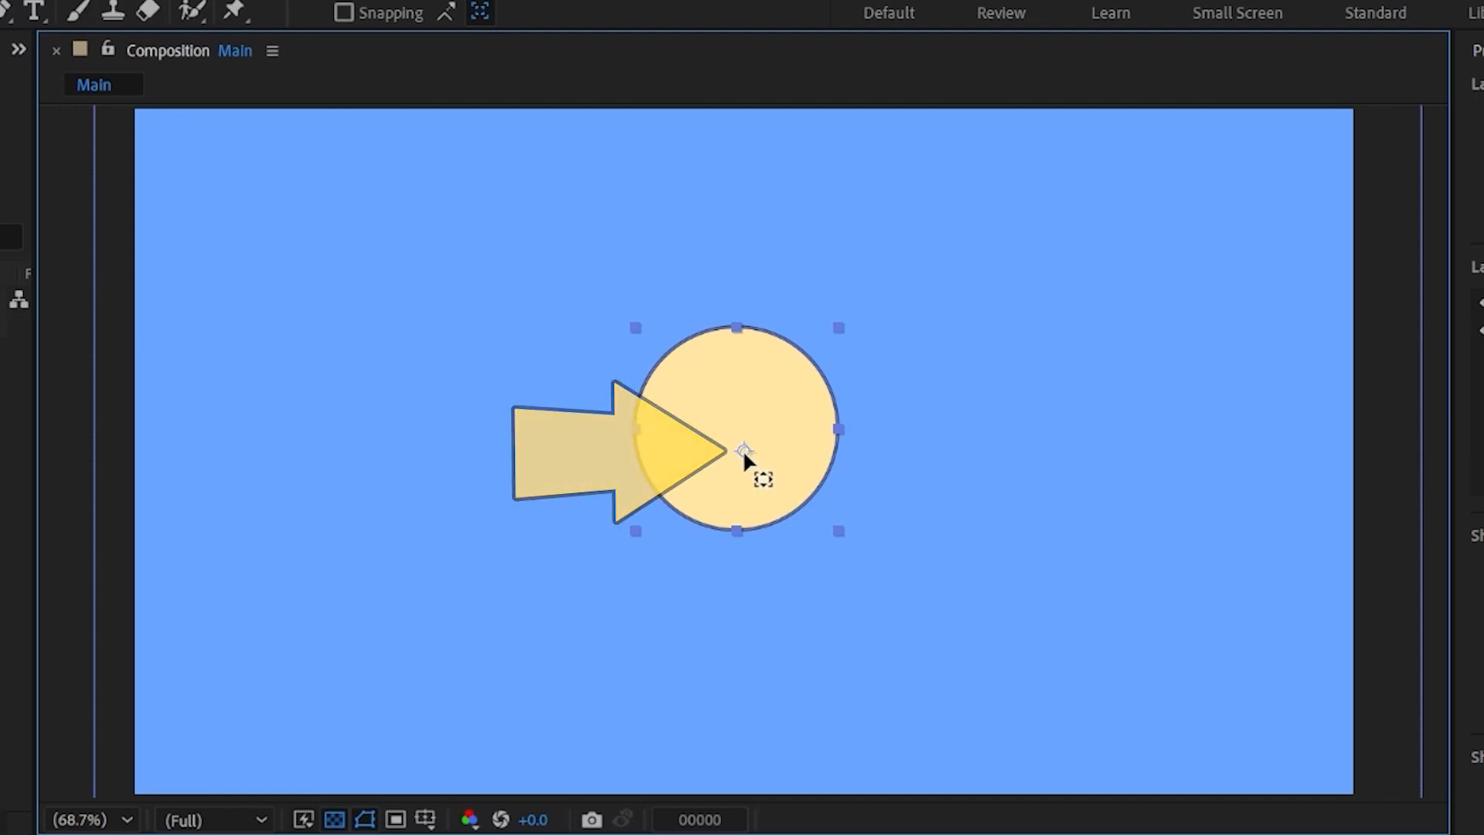
Move the circle's anchor point to its bottom edge and try rotating the circle around it
{"action": "left_click_drag", "start_coordinate": [744, 451], "coordinate": [736, 532]}
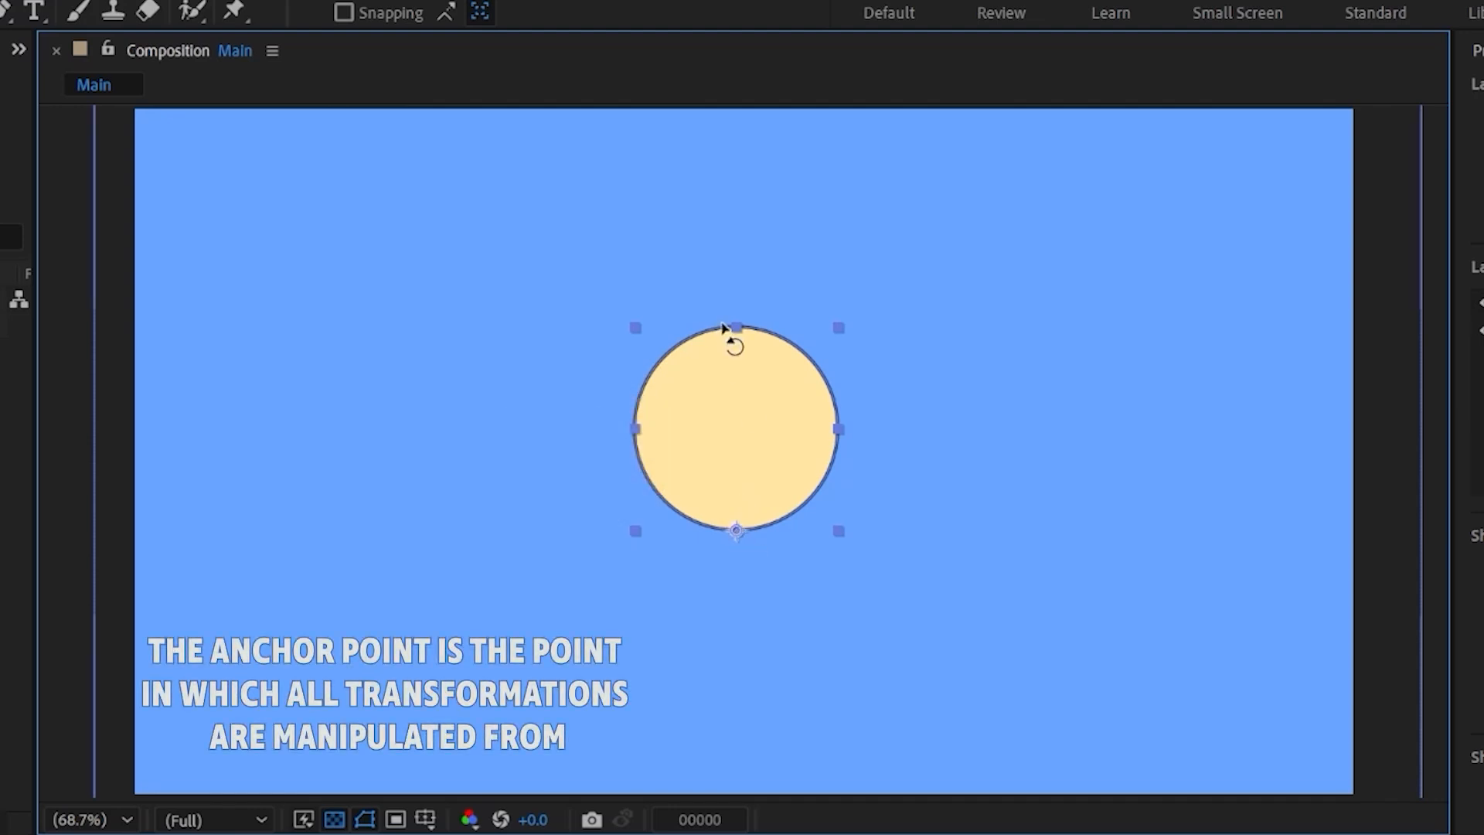
{"action": "key", "text": "w"}
{"action": "left_click_drag", "start_coordinate": [745, 371], "coordinate": [977, 375]}
{"action": "key", "text": "v"}
{"action": "key", "text": "w"}
{"action": "key", "text": "ctrl+z"}
Try widening the circle around a centred anchor point, undo it, and experiment with the anchor position again
{"action": "key", "text": "v"}
{"action": "left_click_drag", "start_coordinate": [840, 425], "coordinate": [869, 426]}
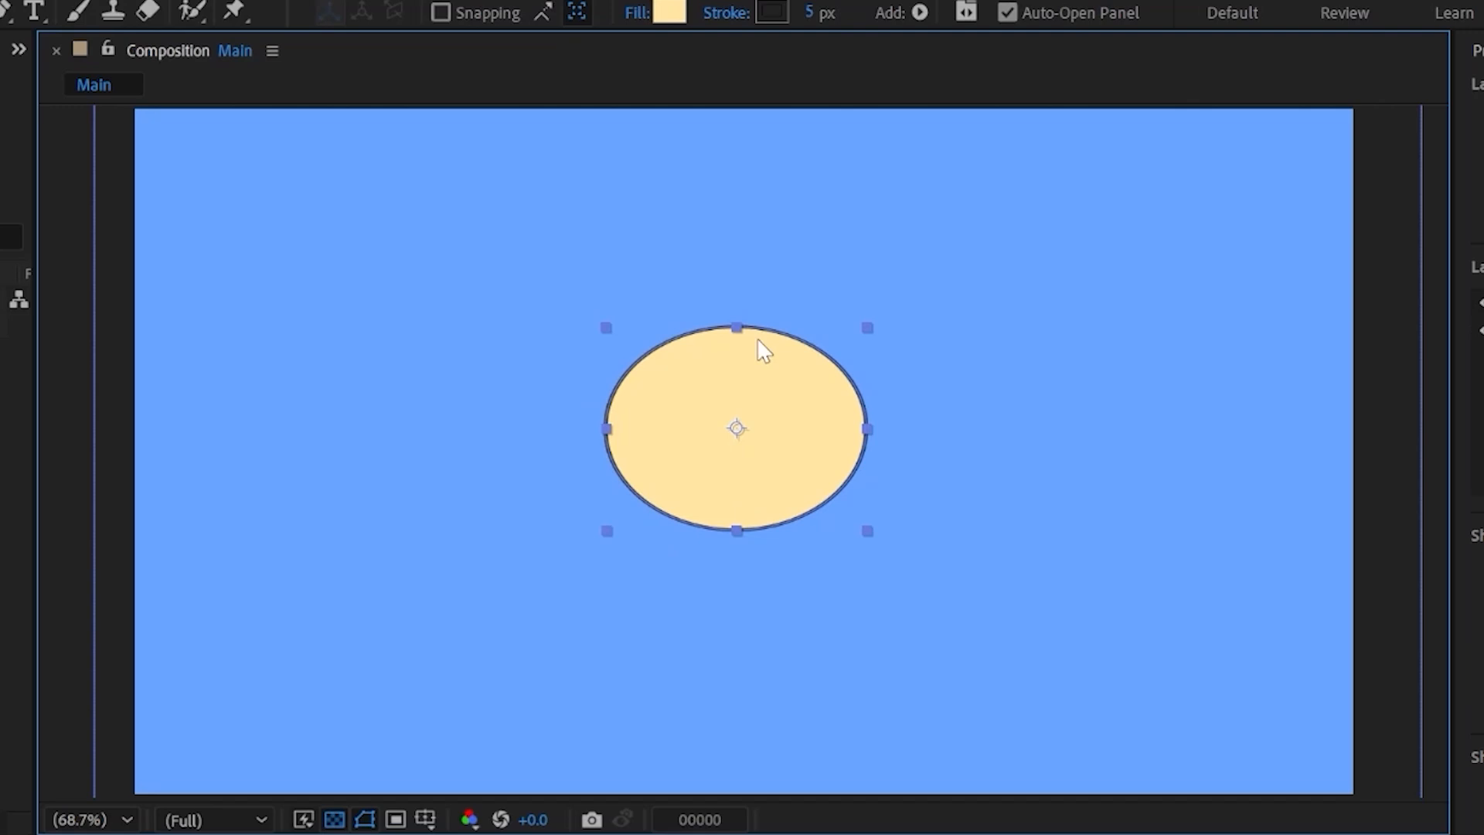
{"action": "key", "text": "ctrl+z"}
{"action": "key", "text": "y"}
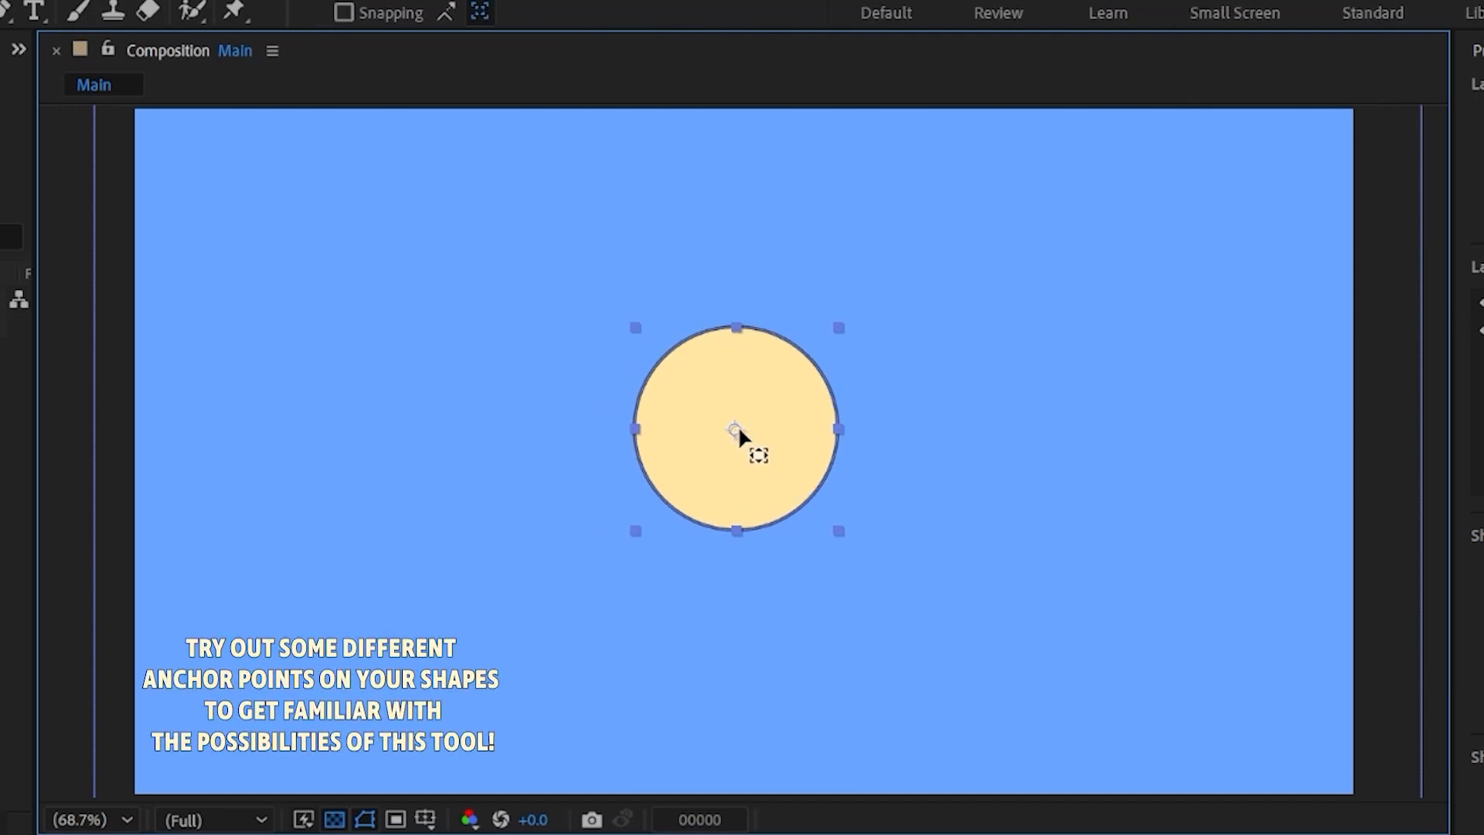
{"action": "left_click_drag", "start_coordinate": [838, 429], "coordinate": [723, 328]}
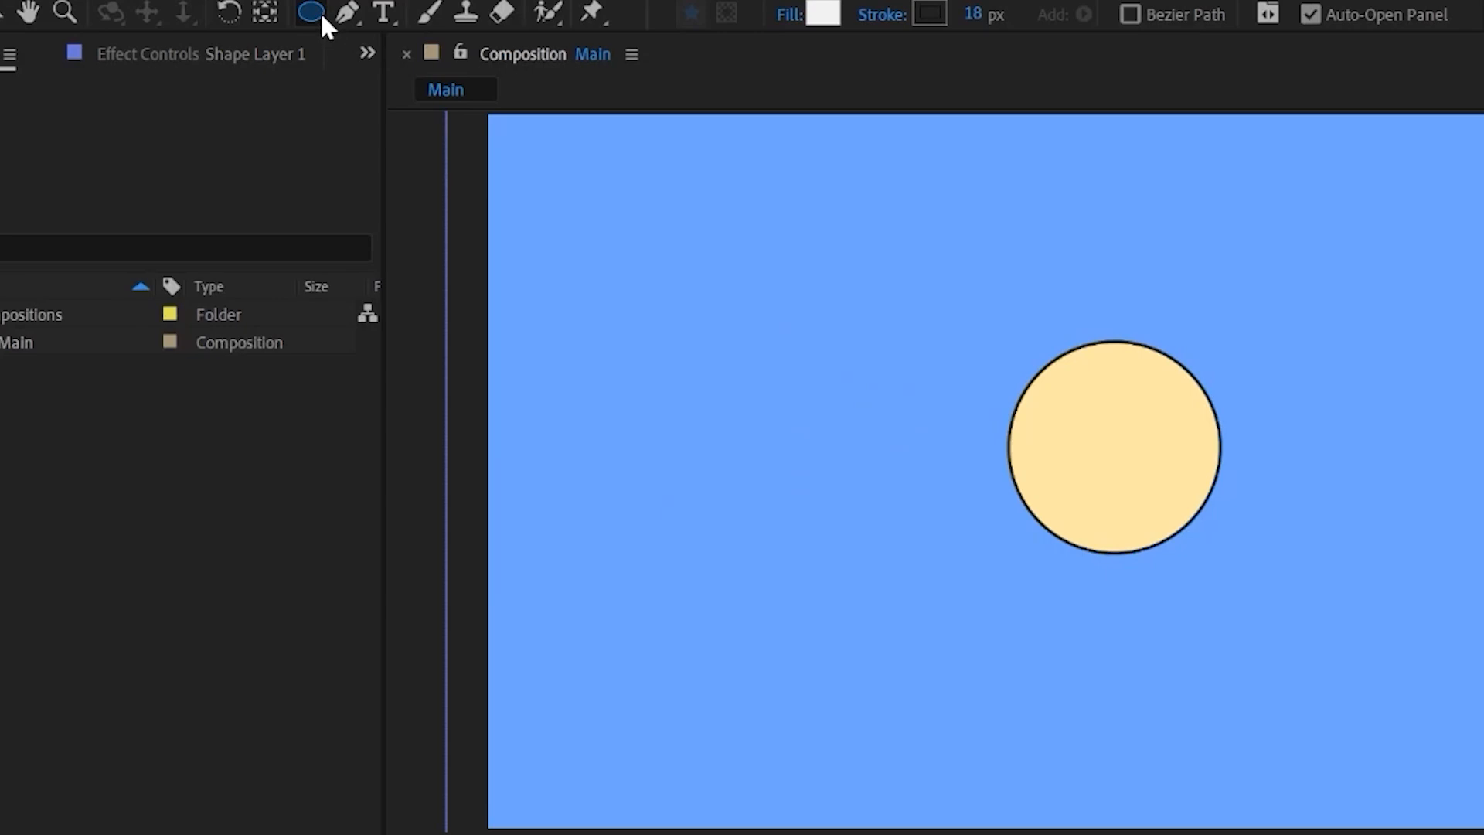
Draw a closed four-point shape with the Pen tool in the circle's upper-left area and bend one curve handle independently
{"action": "left_click", "coordinate": [309, 8]}
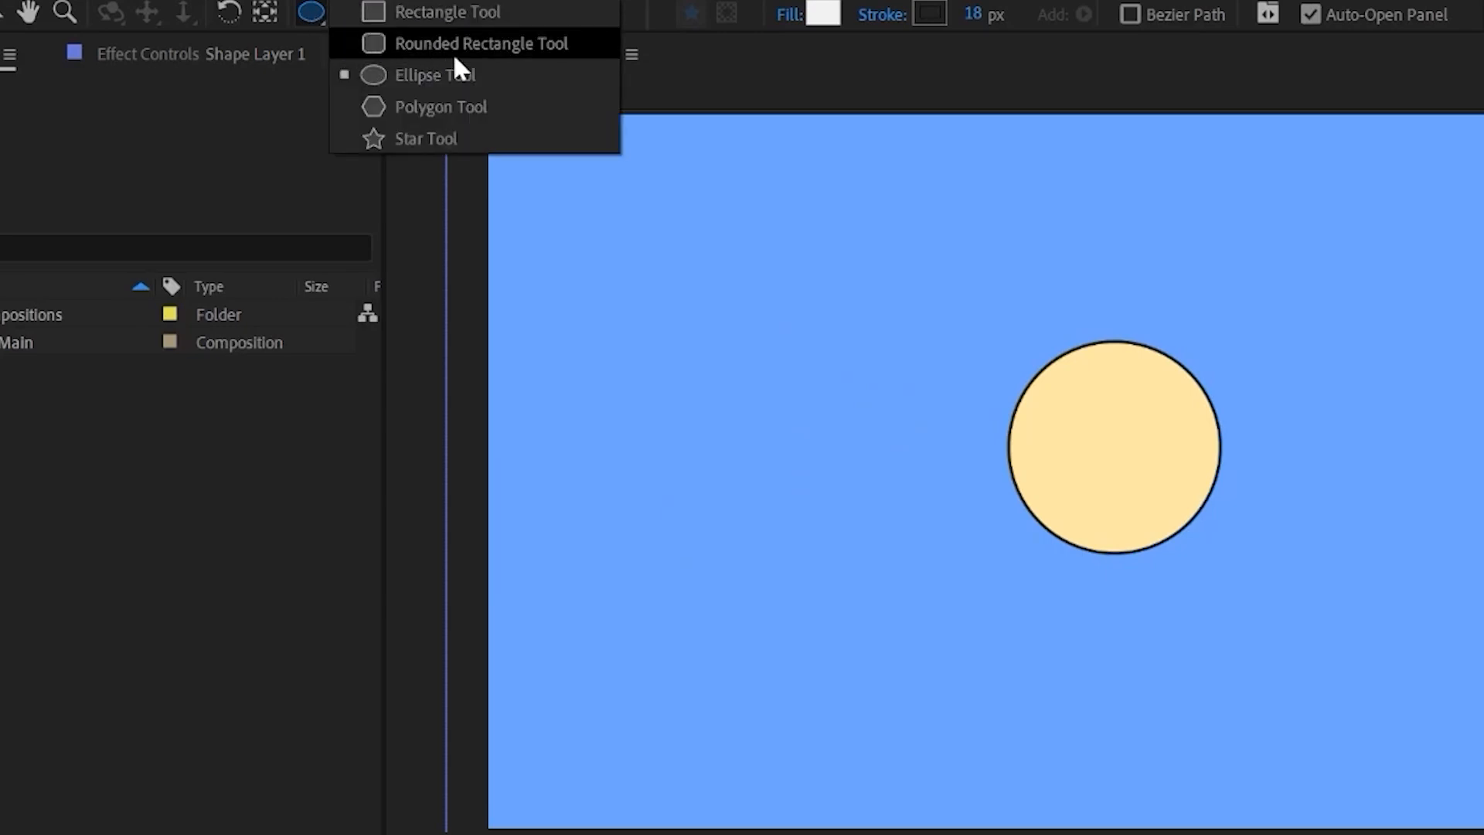
{"action": "left_click", "coordinate": [402, 14]}
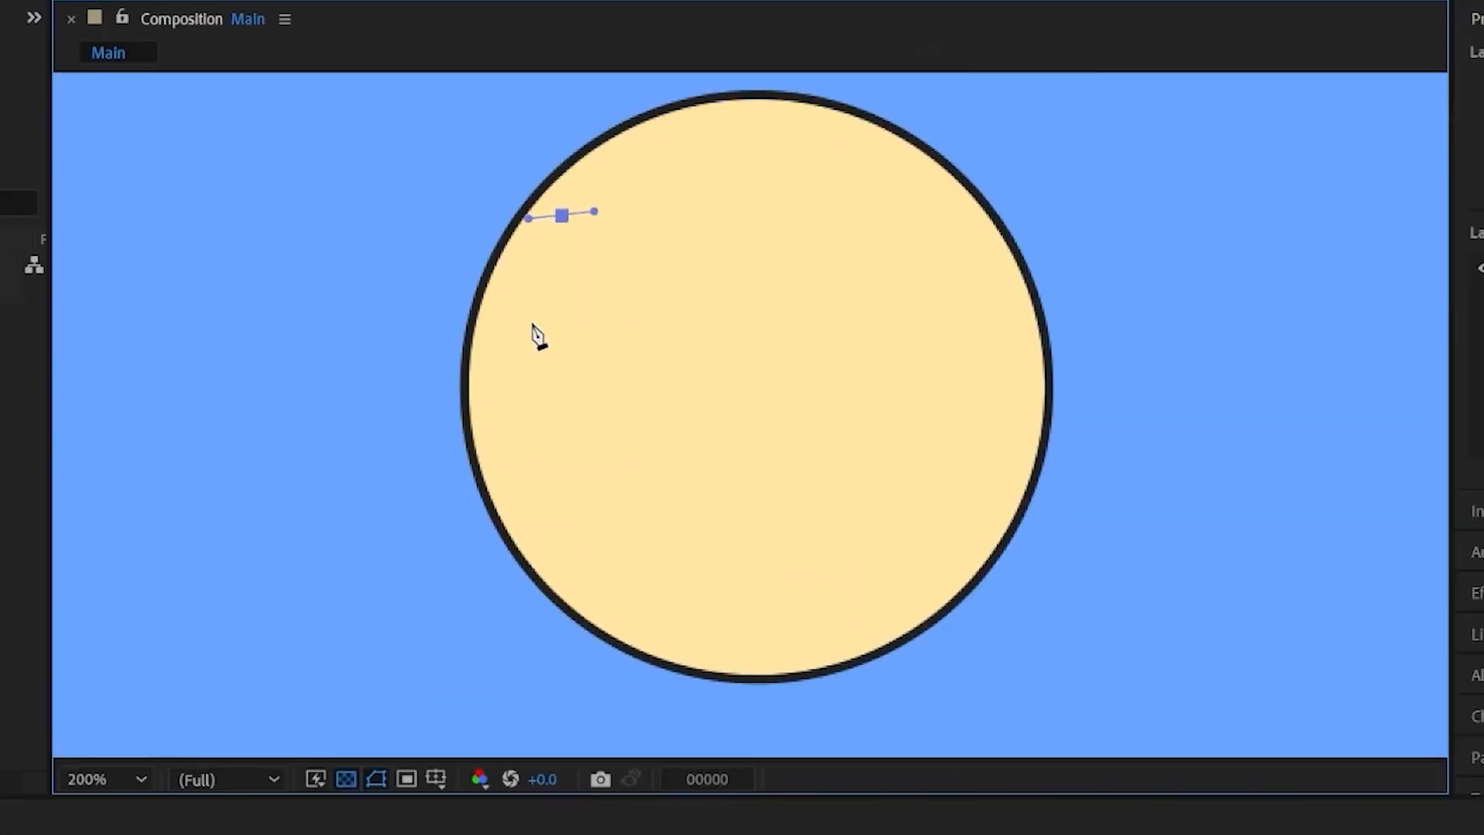
{"action": "left_click_drag", "start_coordinate": [533, 324], "coordinate": [653, 351]}
{"action": "left_click_drag", "start_coordinate": [696, 273], "coordinate": [692, 236]}
{"action": "left_click_drag", "start_coordinate": [561, 215], "coordinate": [596, 132]}
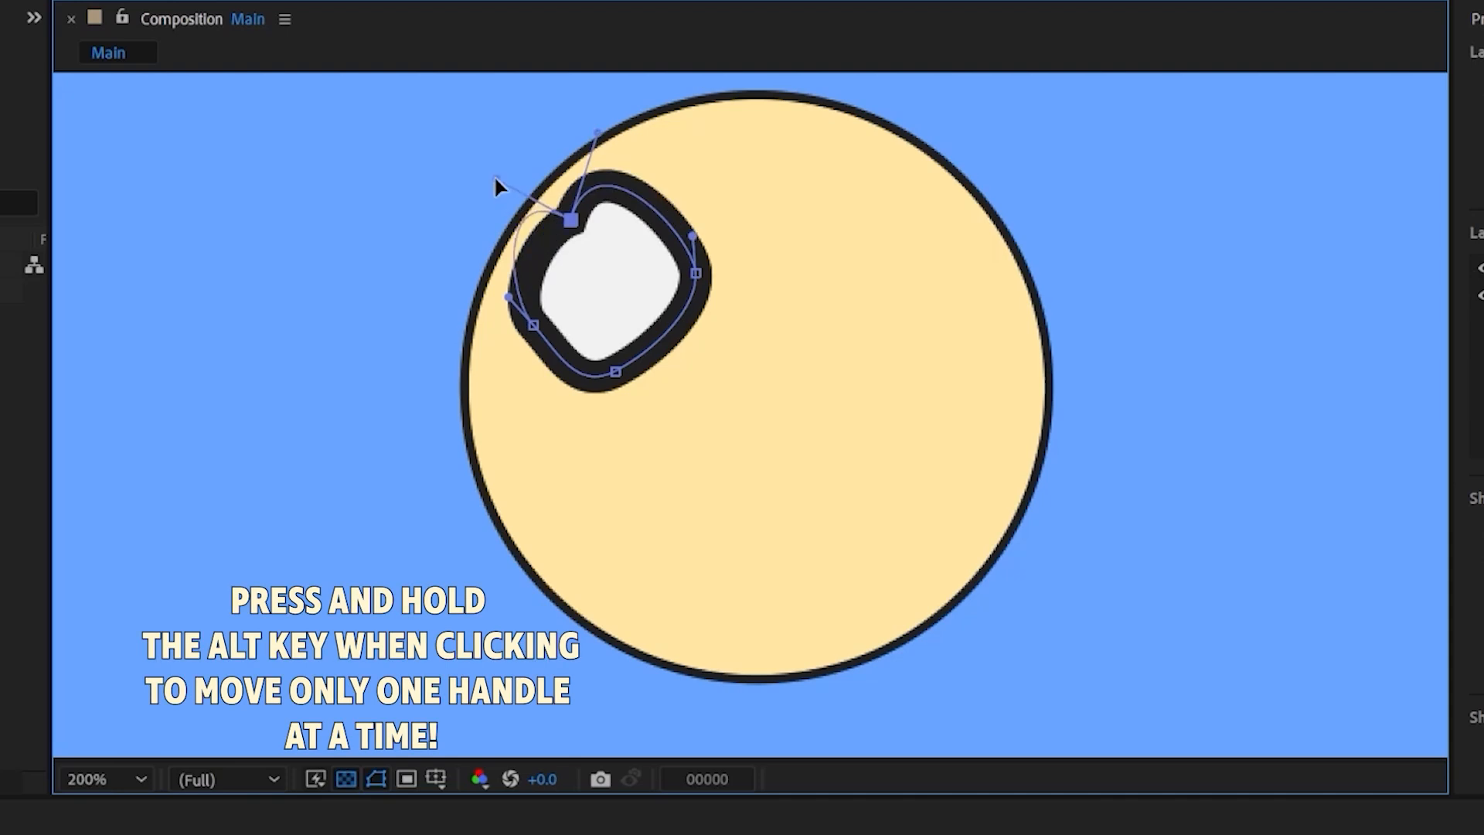
{"action": "left_click_drag", "start_coordinate": [495, 180], "coordinate": [495, 179]}
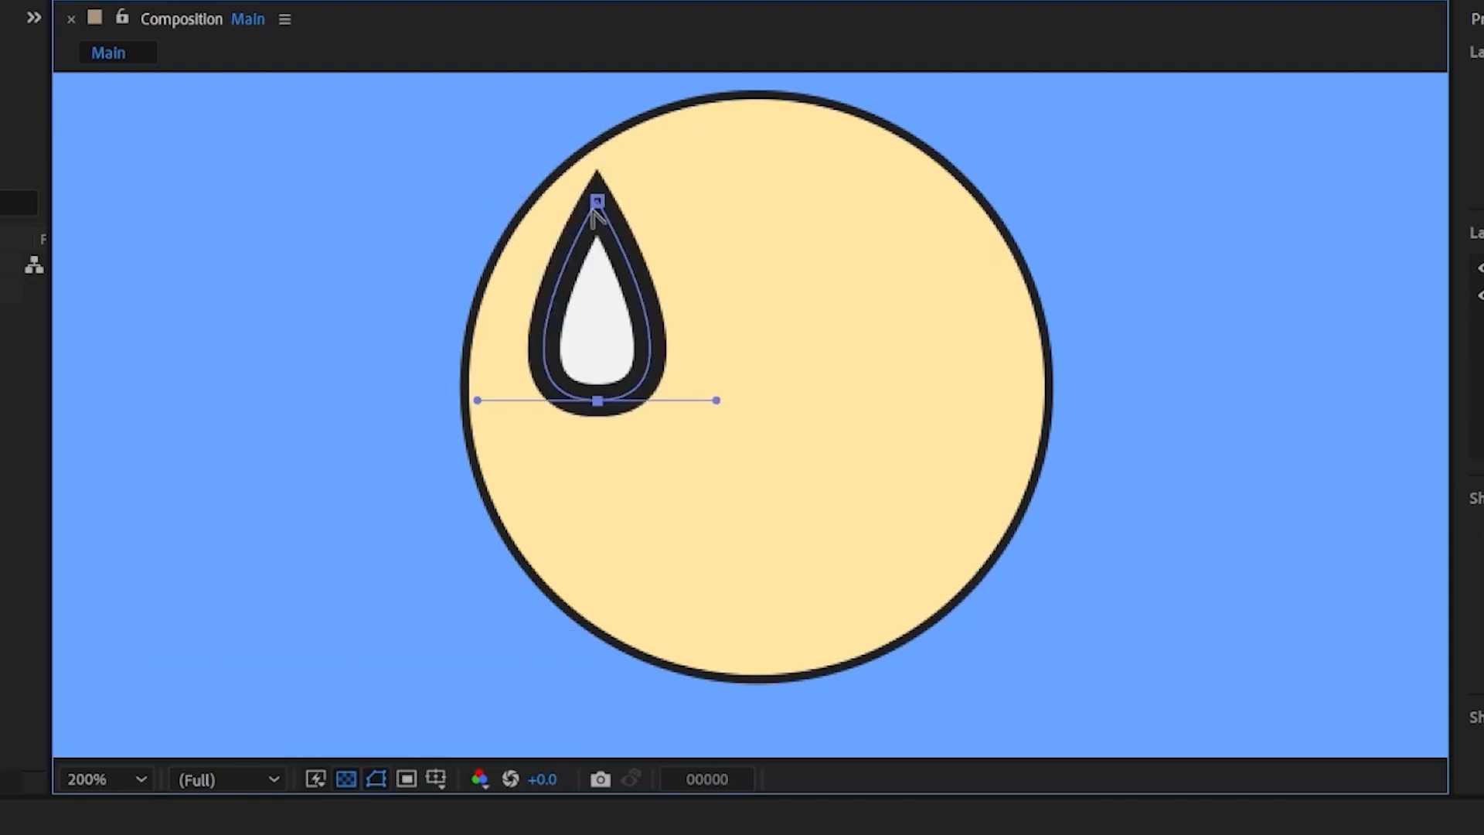
Shape the two-point pen path into a white oval eye by extending horizontal curve handles at its top and bottom points
{"action": "left_click_drag", "start_coordinate": [596, 203], "coordinate": [465, 200]}
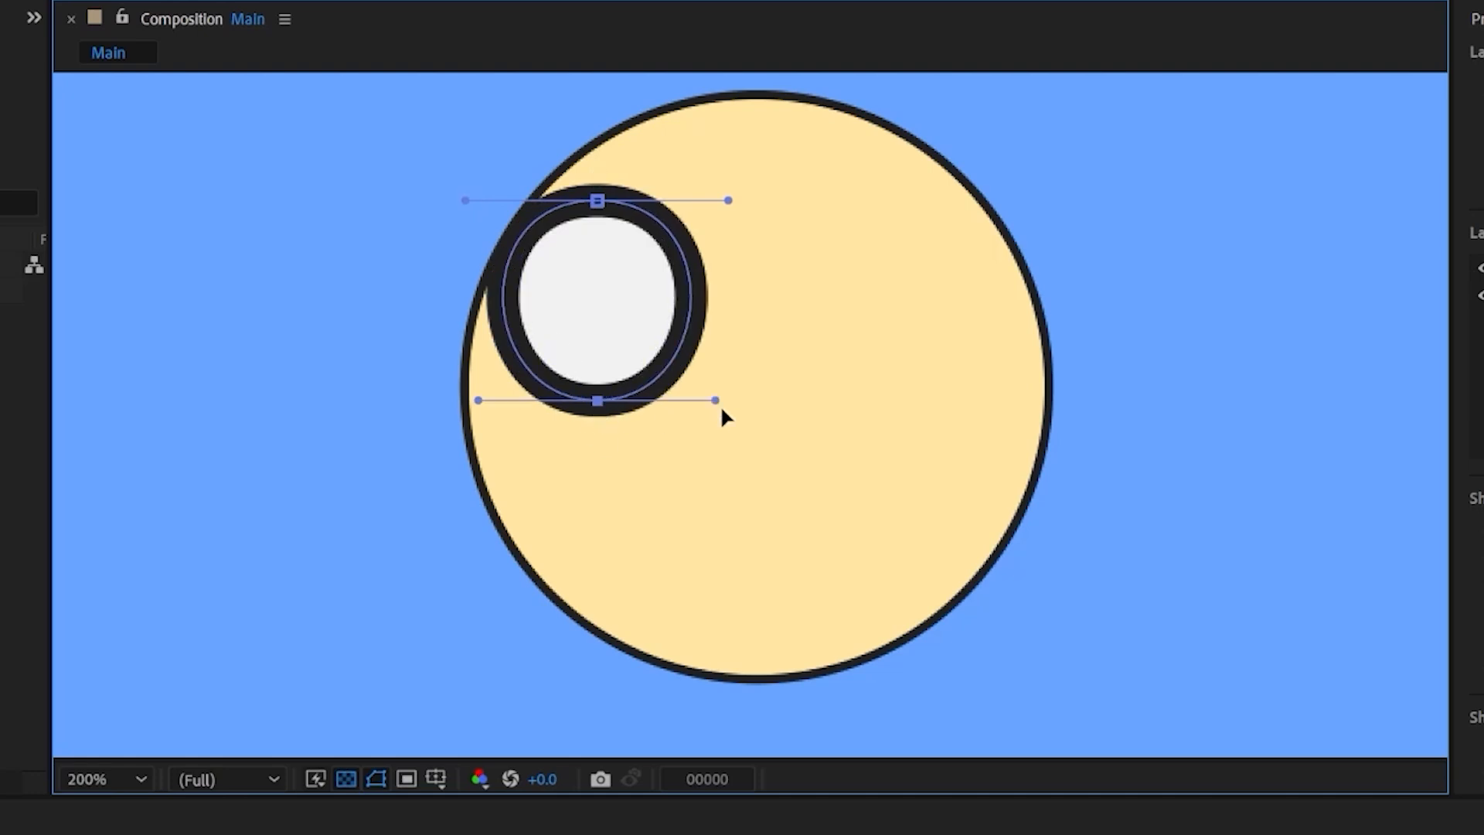
{"action": "left_click_drag", "start_coordinate": [720, 407], "coordinate": [728, 402]}
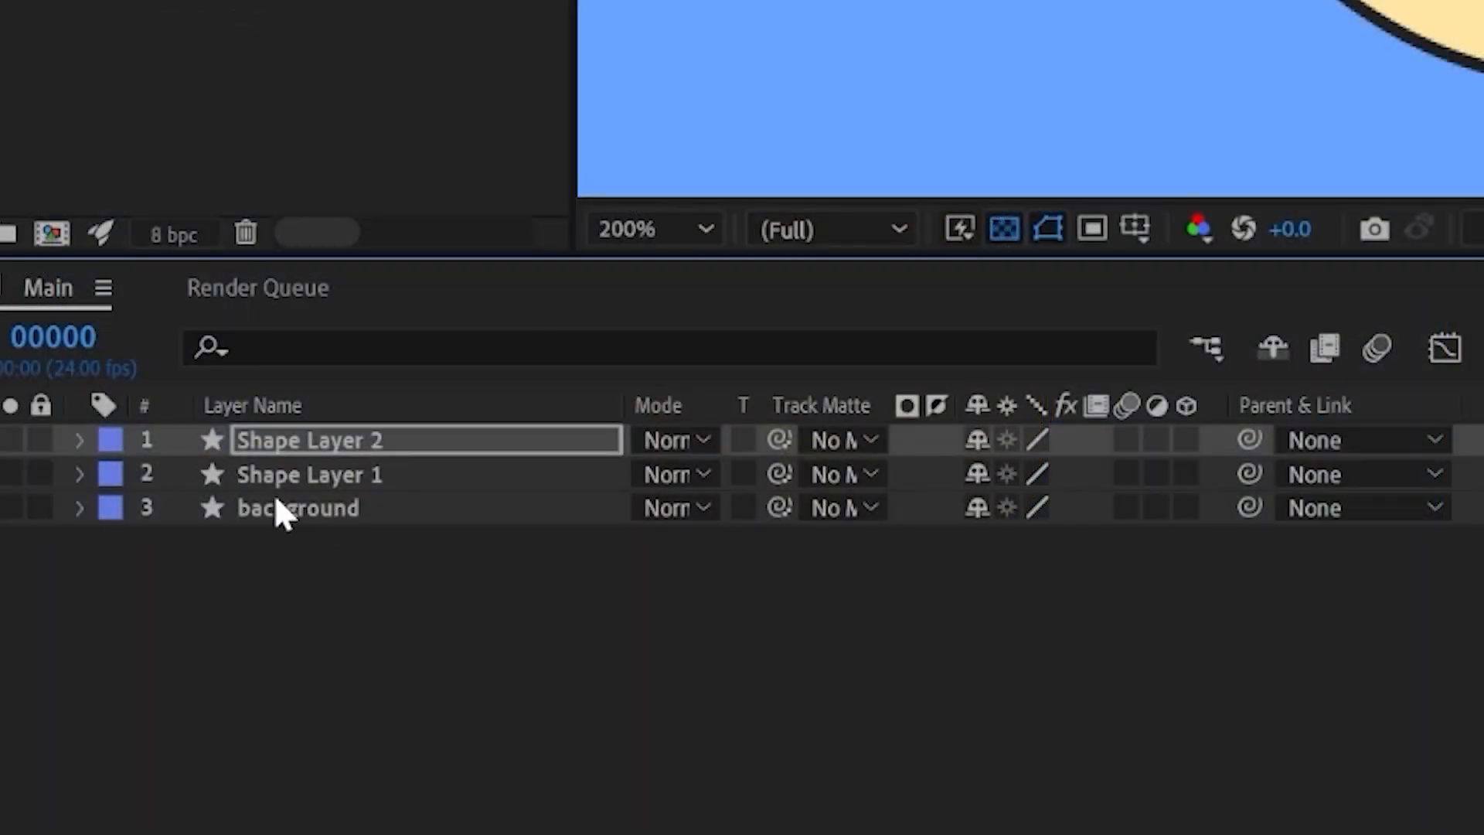
Duplicate Shape 1 within the contents of Shape Layer 2 by copying and pasting it
{"action": "left_click", "coordinate": [79, 441]}
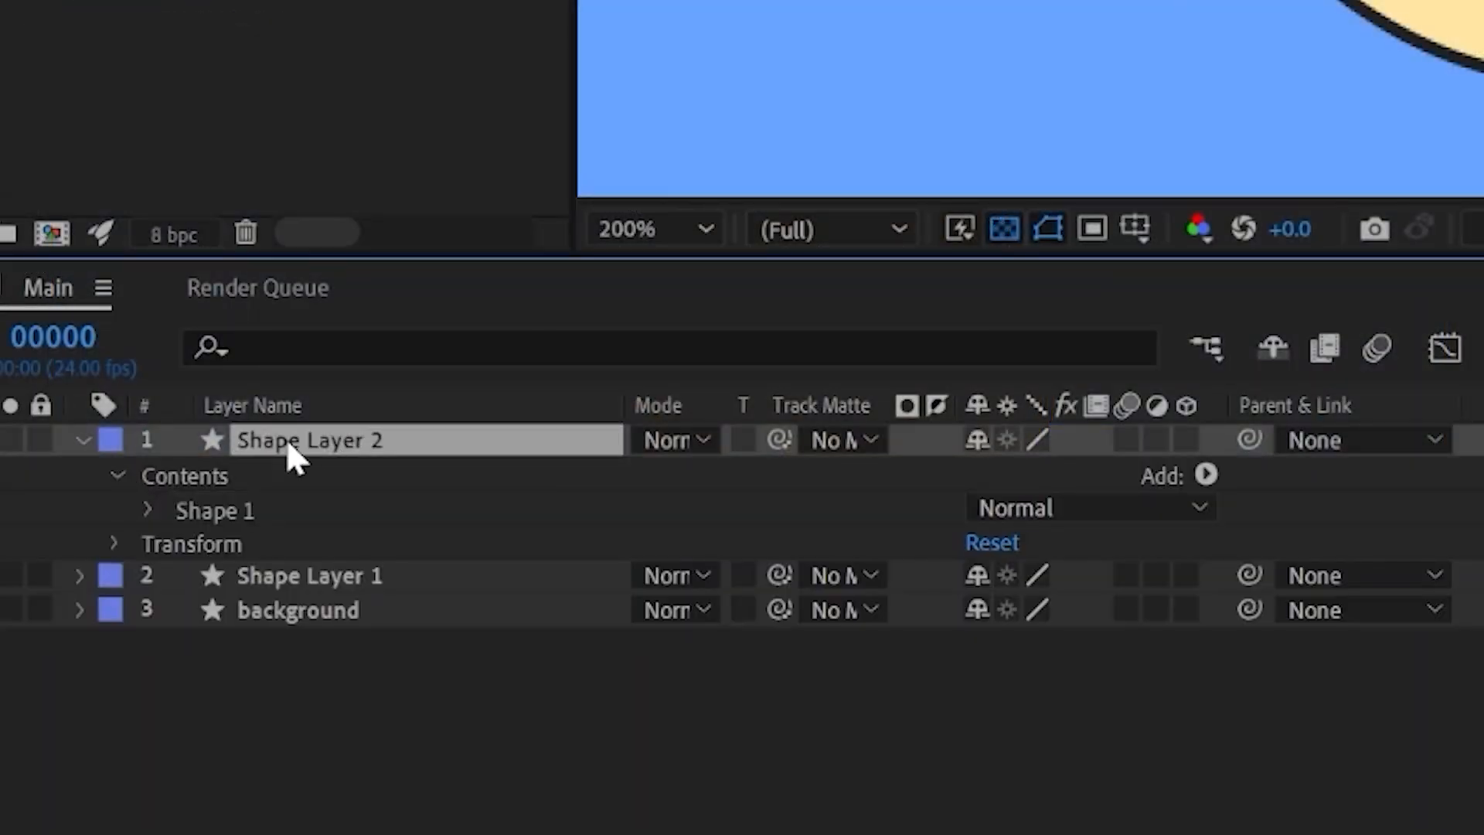
{"action": "left_click", "coordinate": [247, 513]}
{"action": "key", "text": "ctrl+c"}
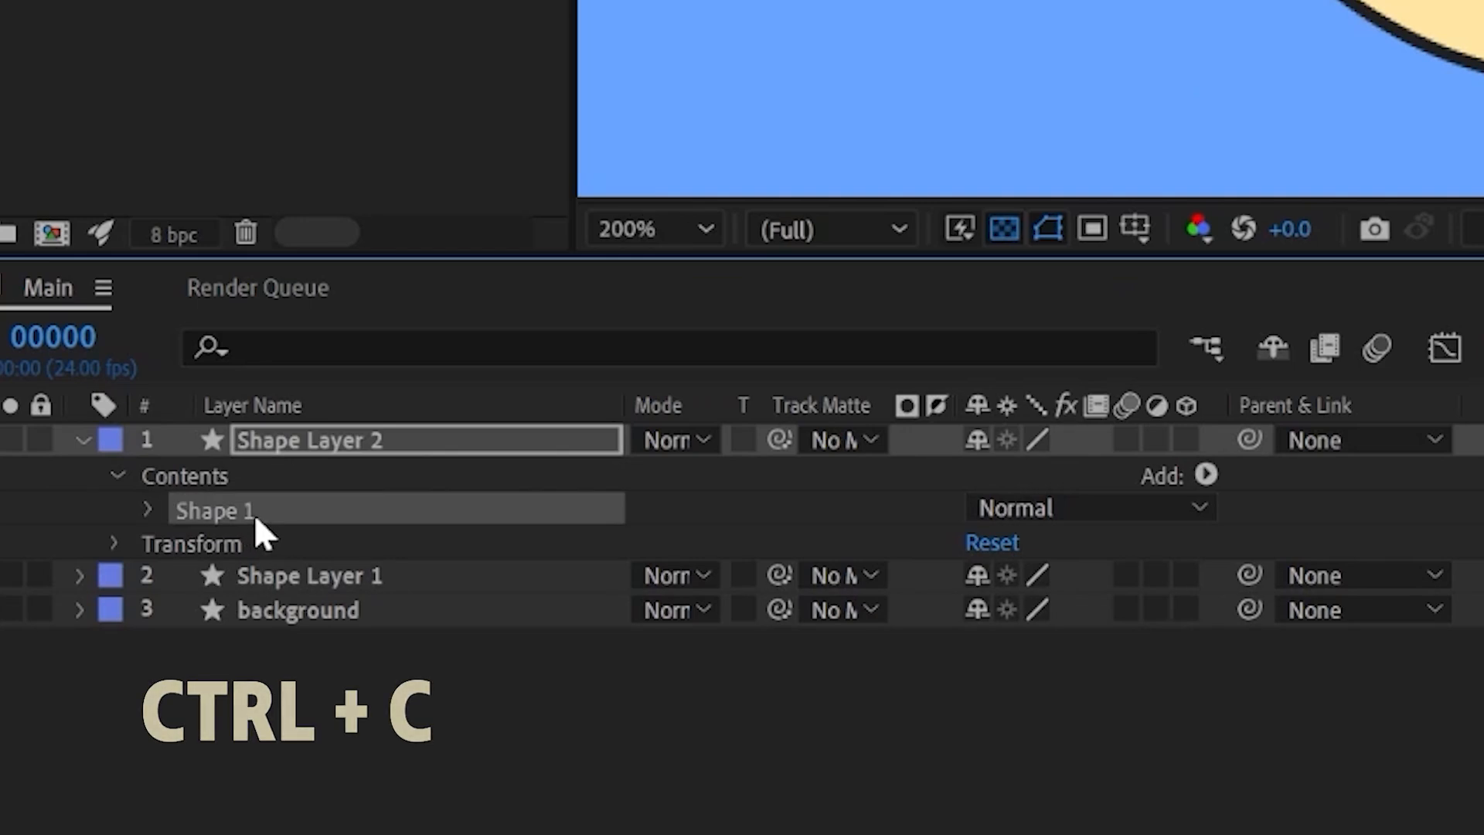
{"action": "key", "text": "ctrl+v"}
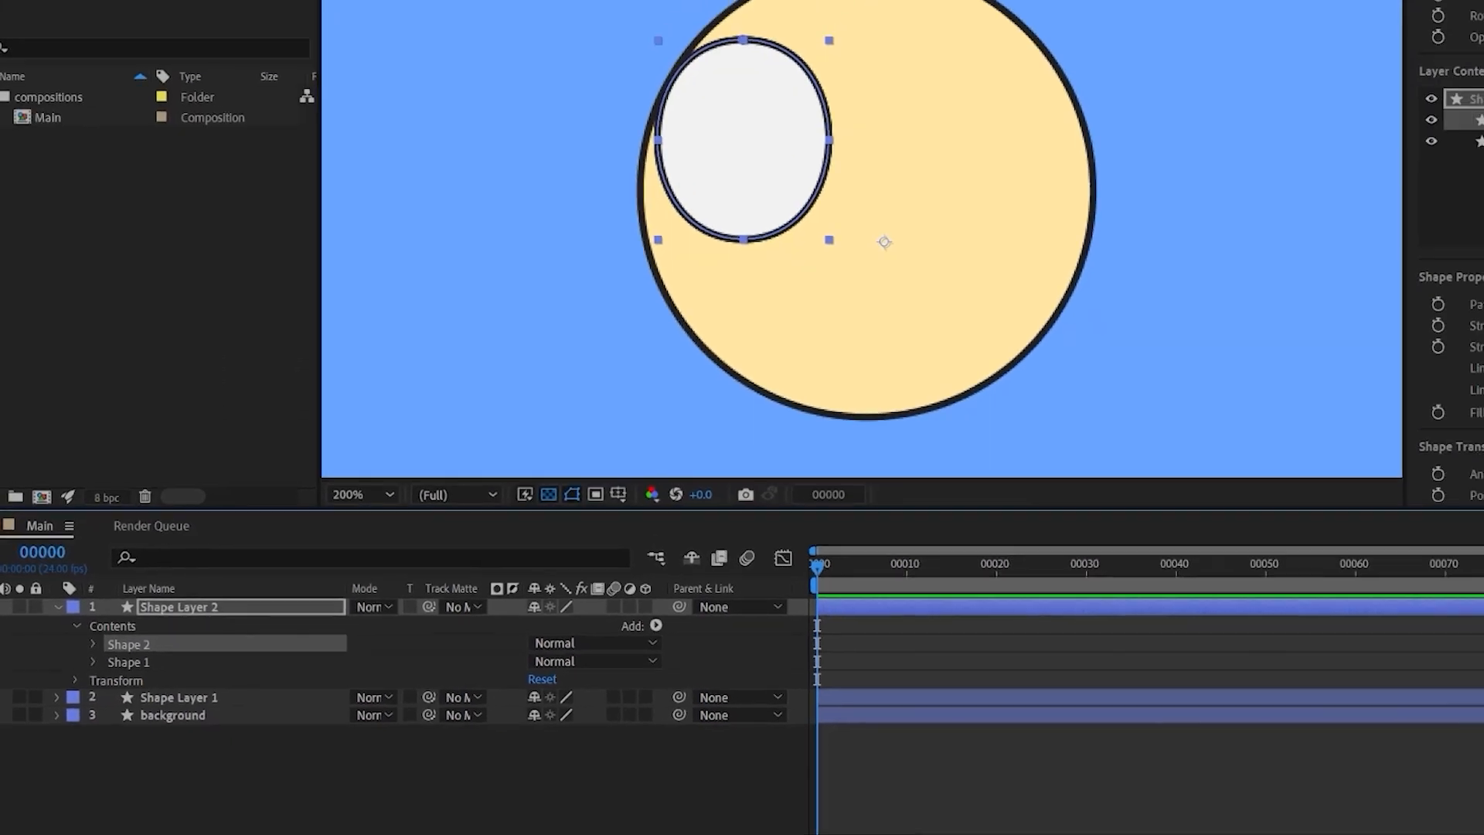
Turn the copied oval into a black pupil by removing its stroke and scaling it down inside the white eye
{"action": "left_click", "coordinate": [592, 2]}
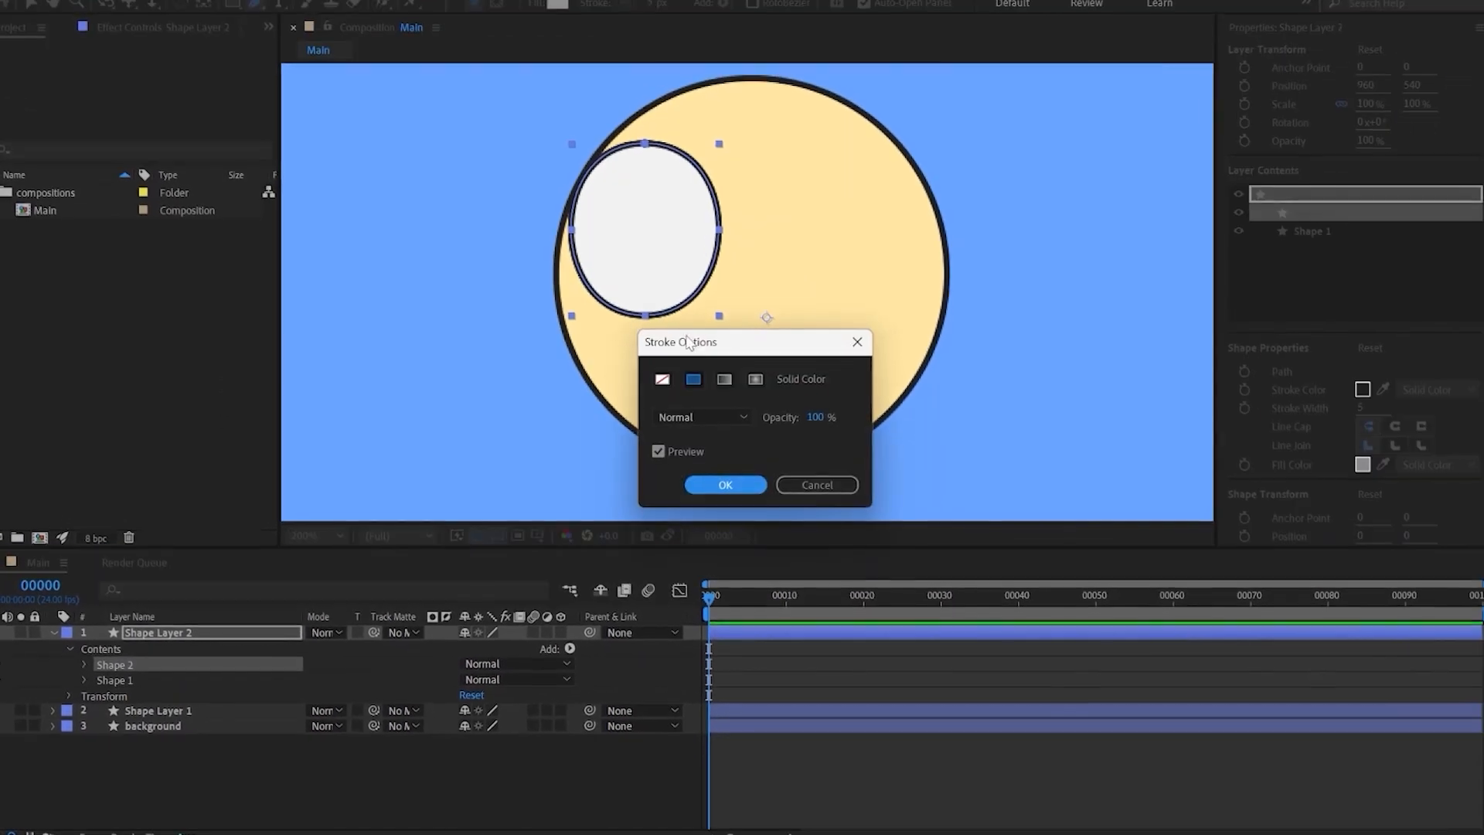
{"action": "left_click", "coordinate": [661, 378]}
{"action": "left_click", "coordinate": [722, 479]}
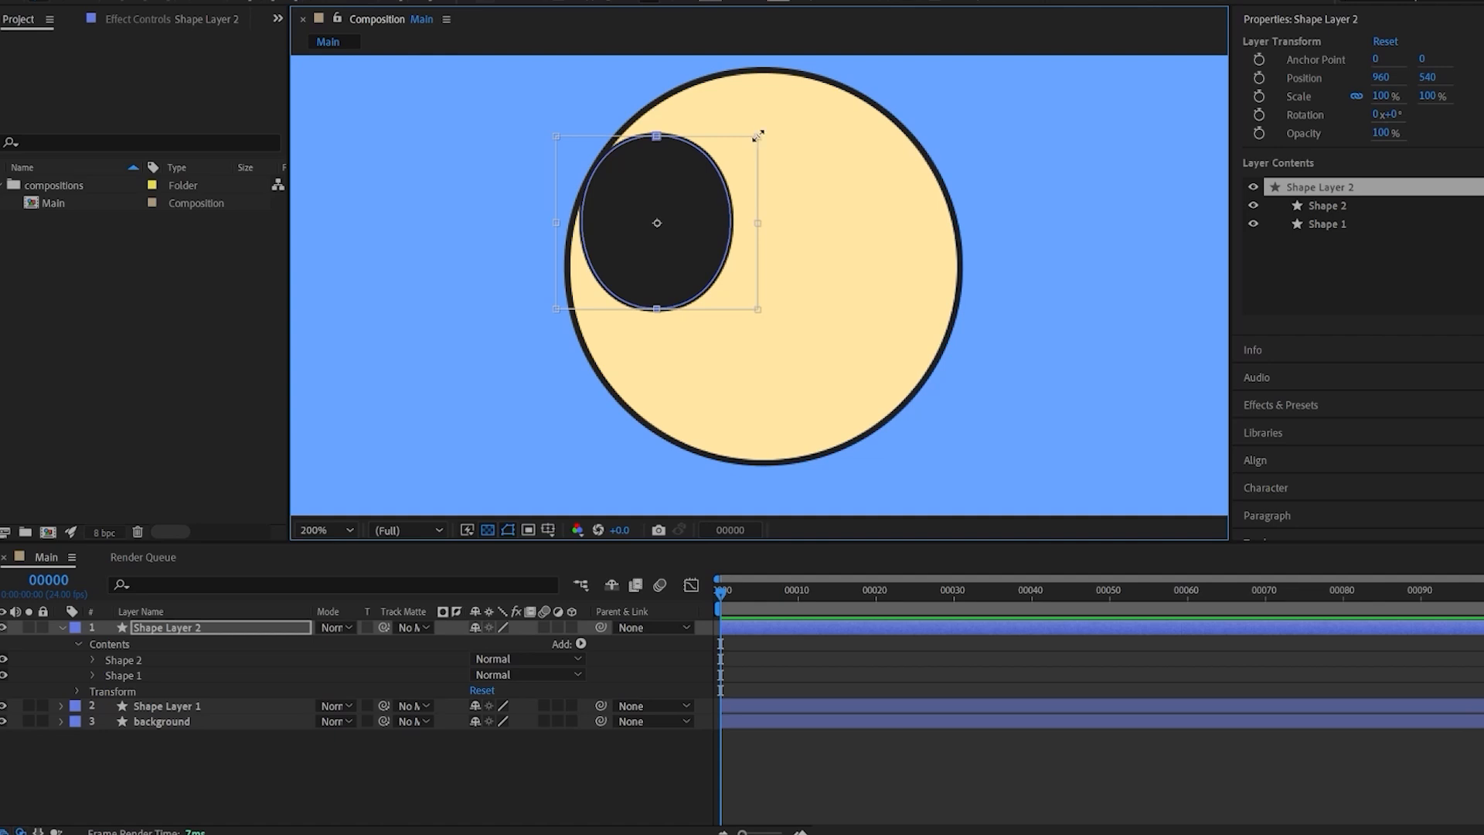
{"action": "left_click_drag", "start_coordinate": [758, 136], "coordinate": [708, 203]}
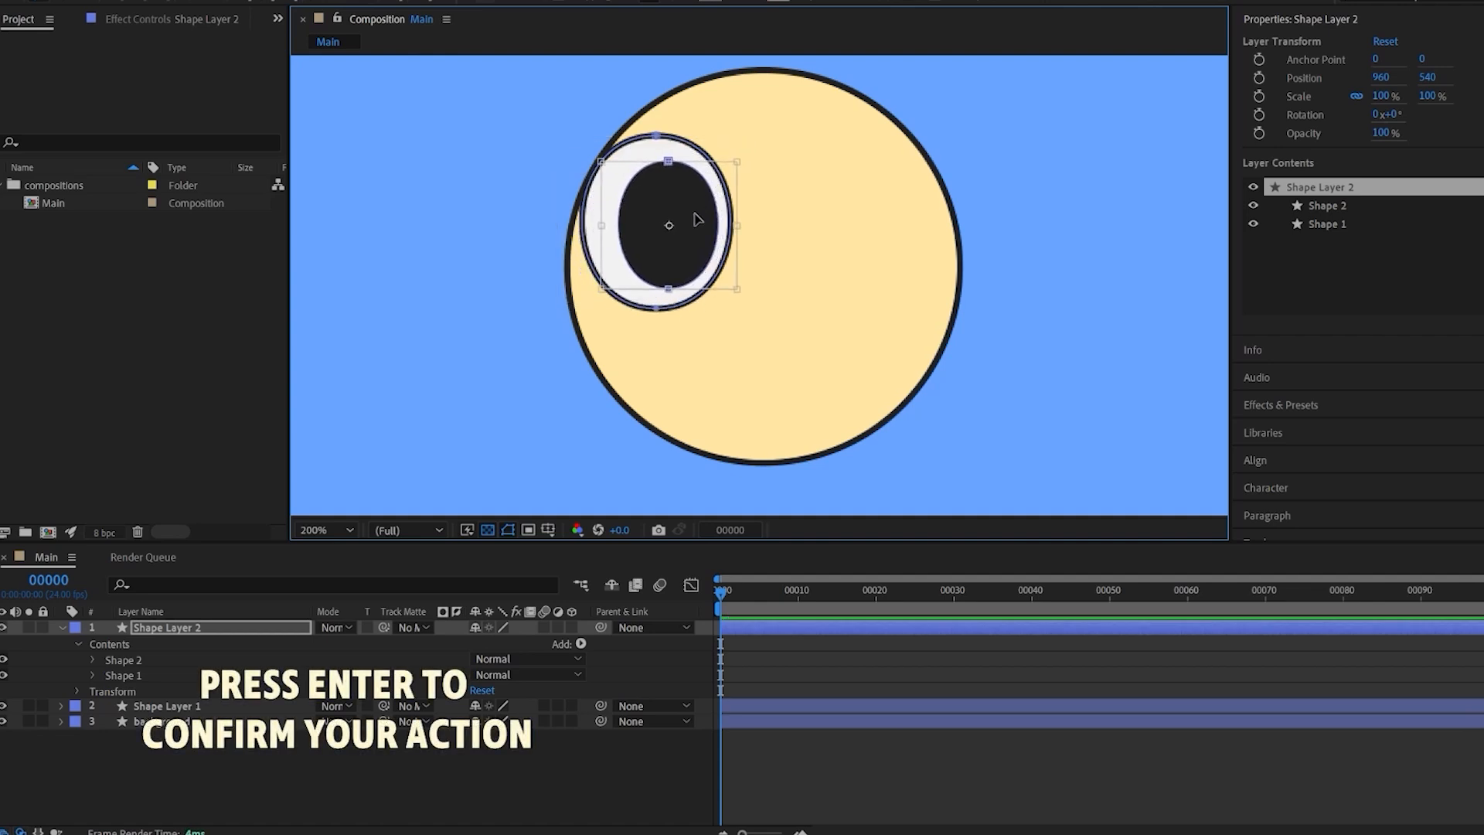
{"action": "key", "text": "Return"}
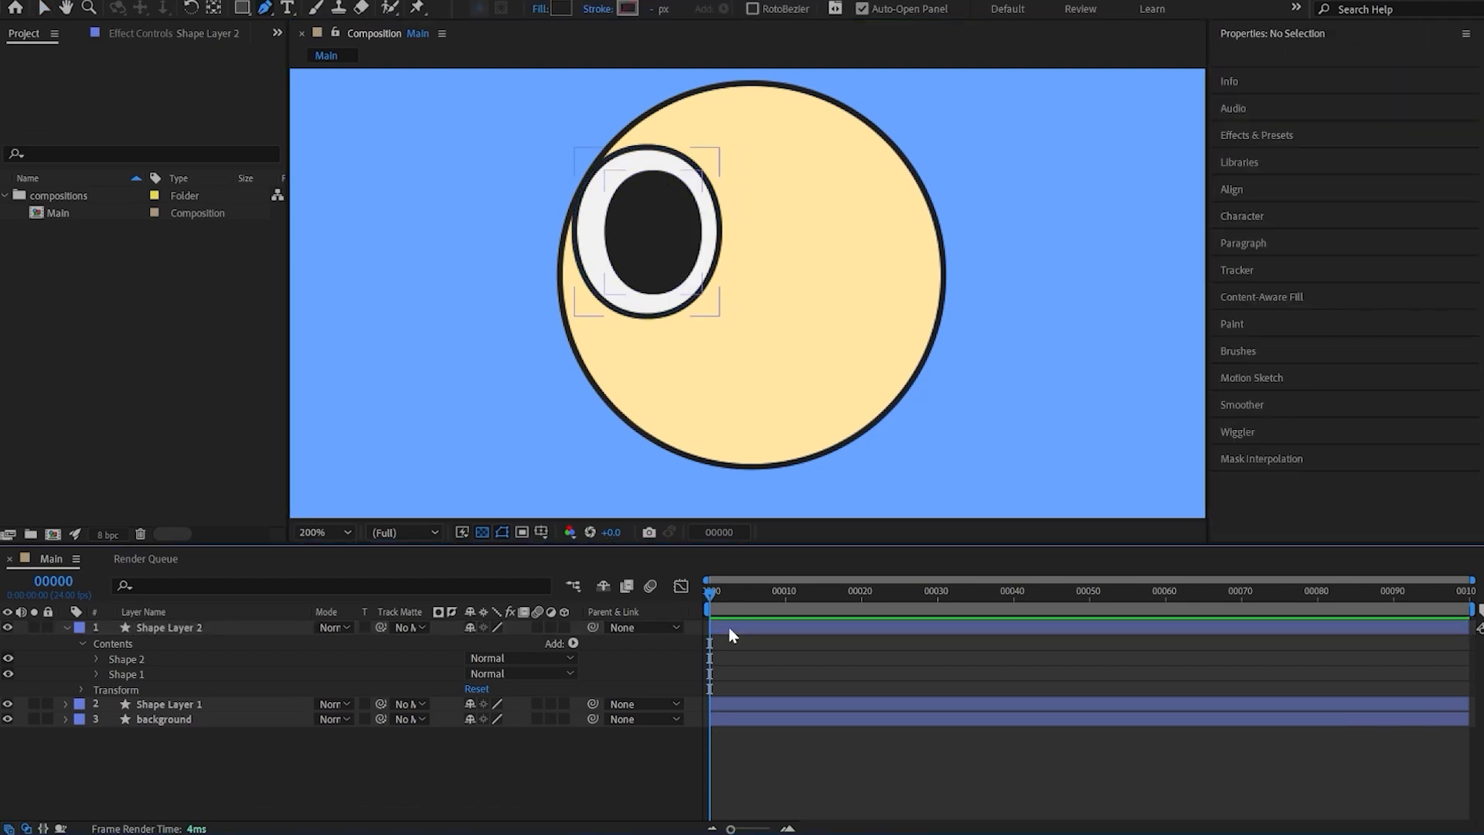
Draw a triangular highlight over the pupil's left side within Shape Layer 2 and fill it with the eye white F1F1F1
{"action": "left_click", "coordinate": [729, 628]}
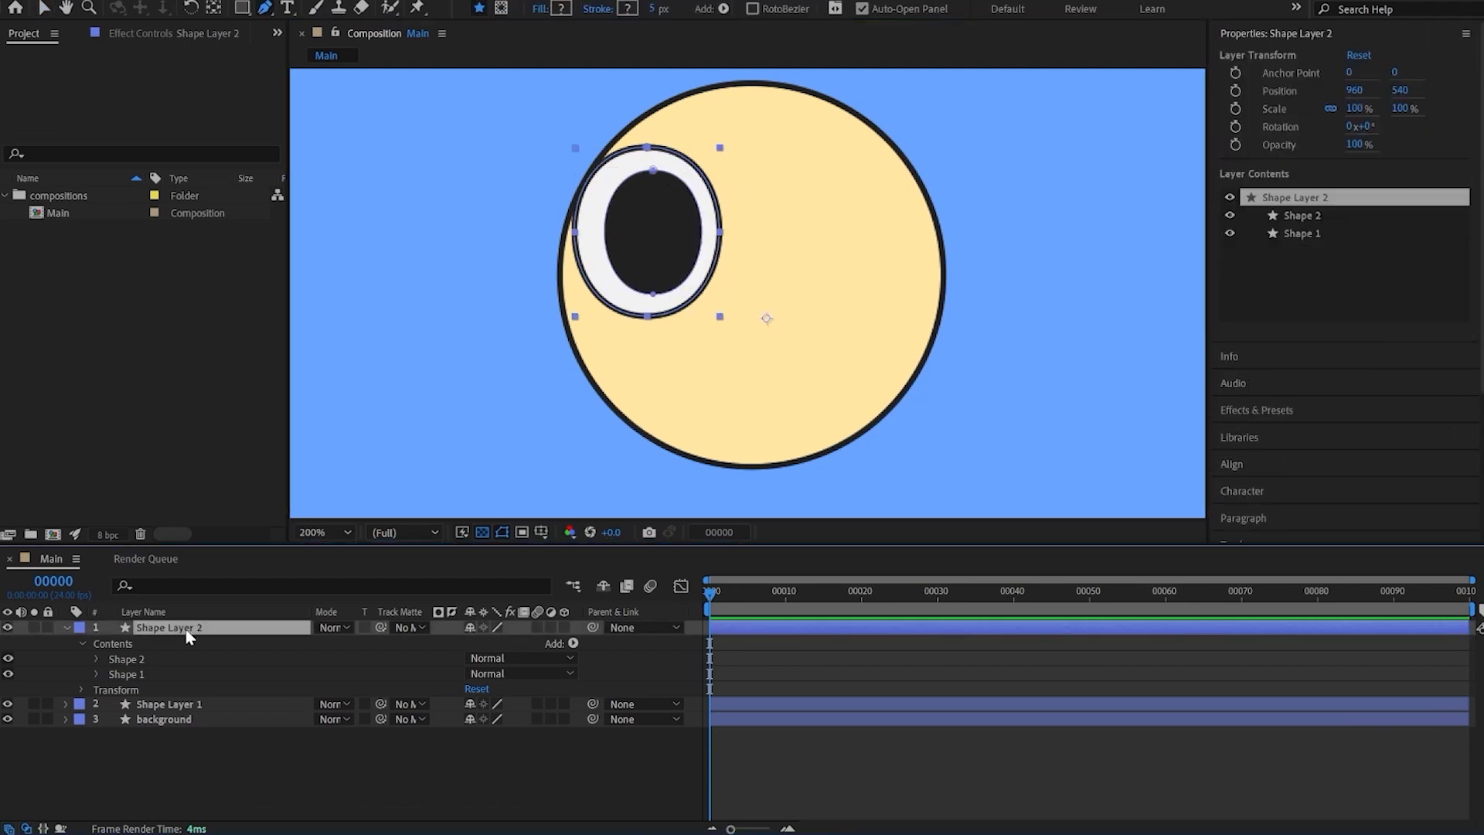
{"action": "left_click", "coordinate": [596, 206]}
{"action": "left_click", "coordinate": [643, 233]}
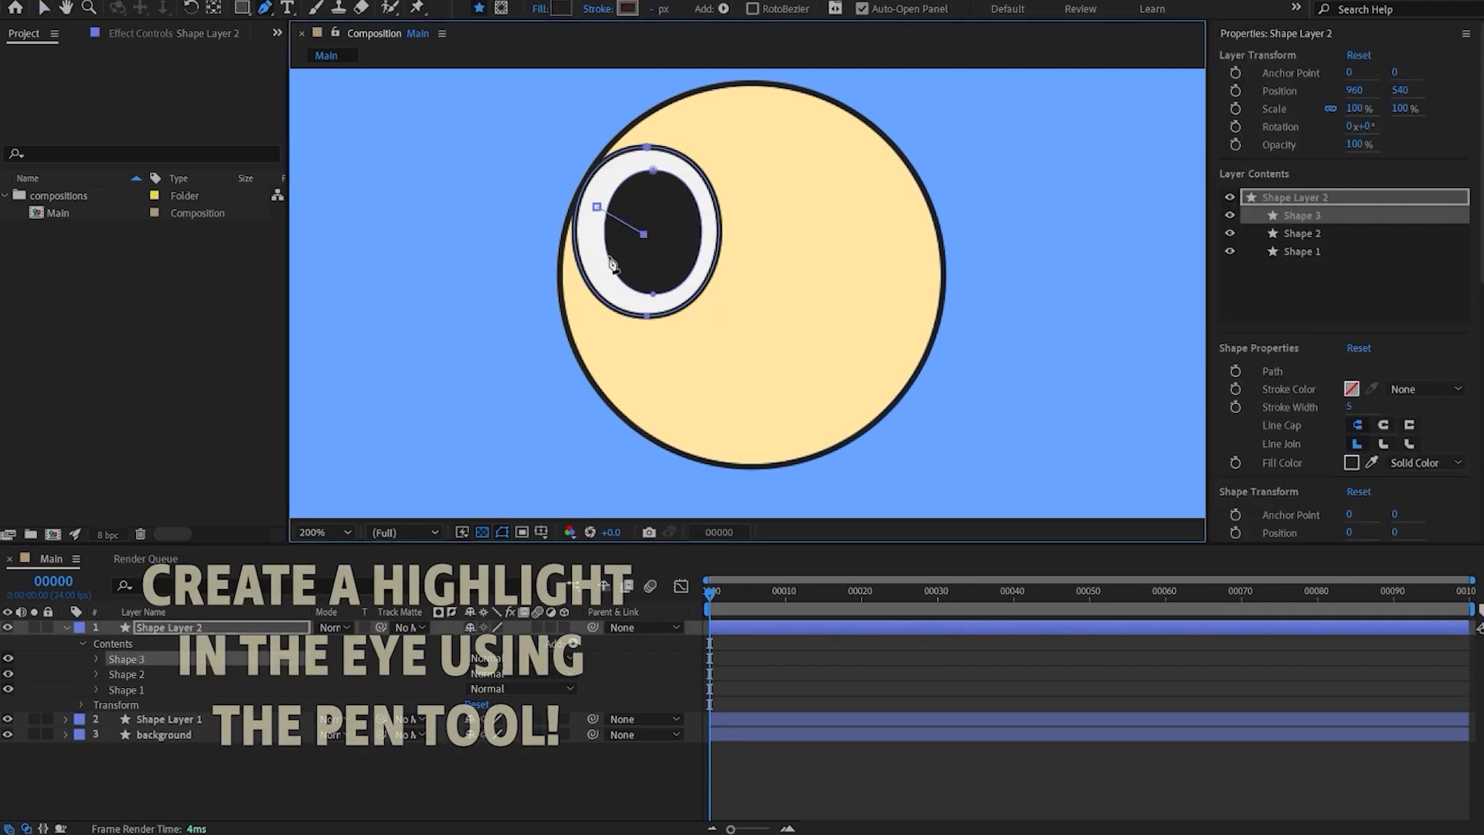
{"action": "left_click", "coordinate": [595, 260]}
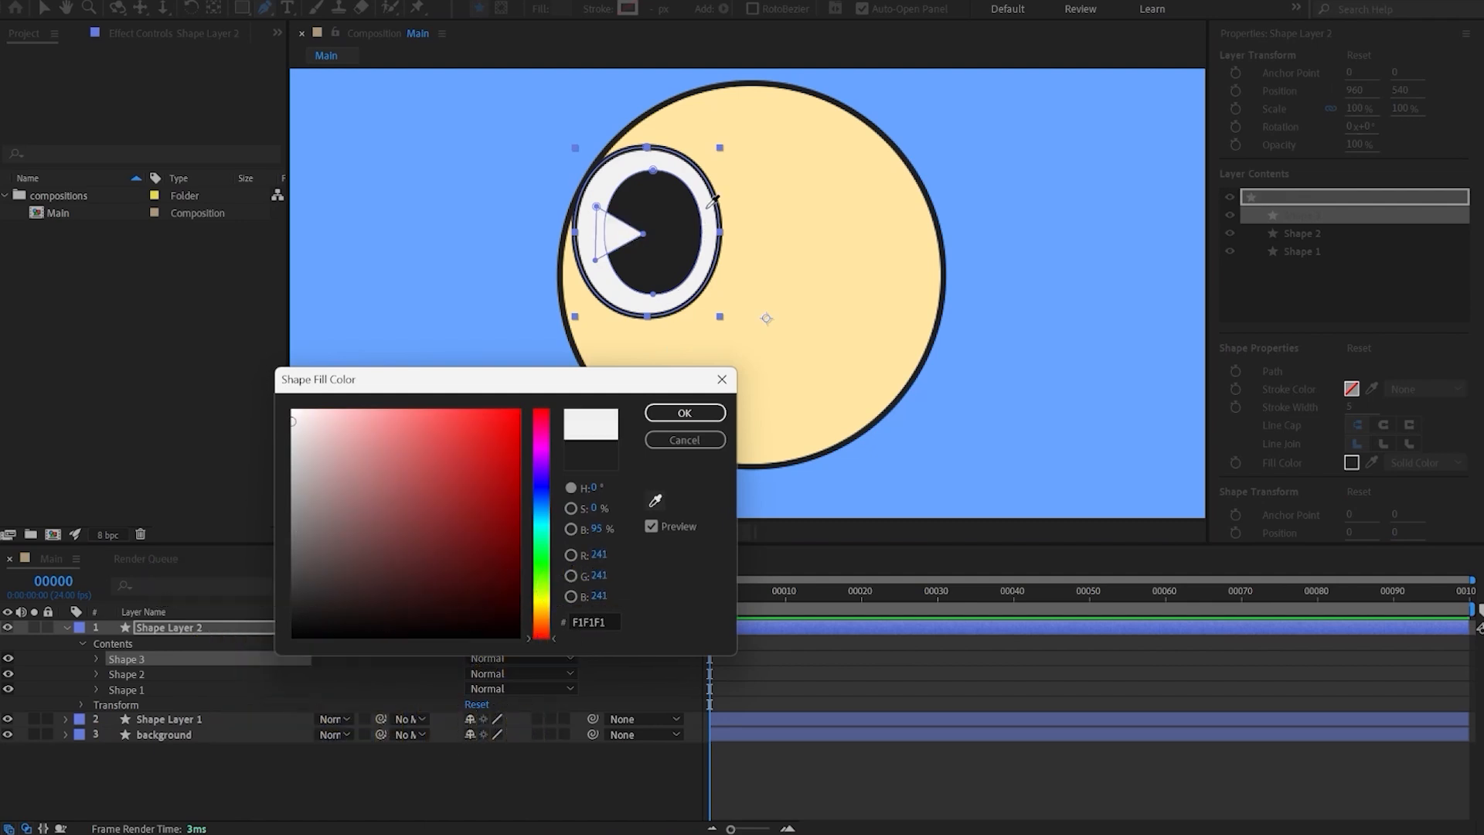
{"action": "left_click", "coordinate": [713, 199]}
{"action": "left_click", "coordinate": [684, 413]}
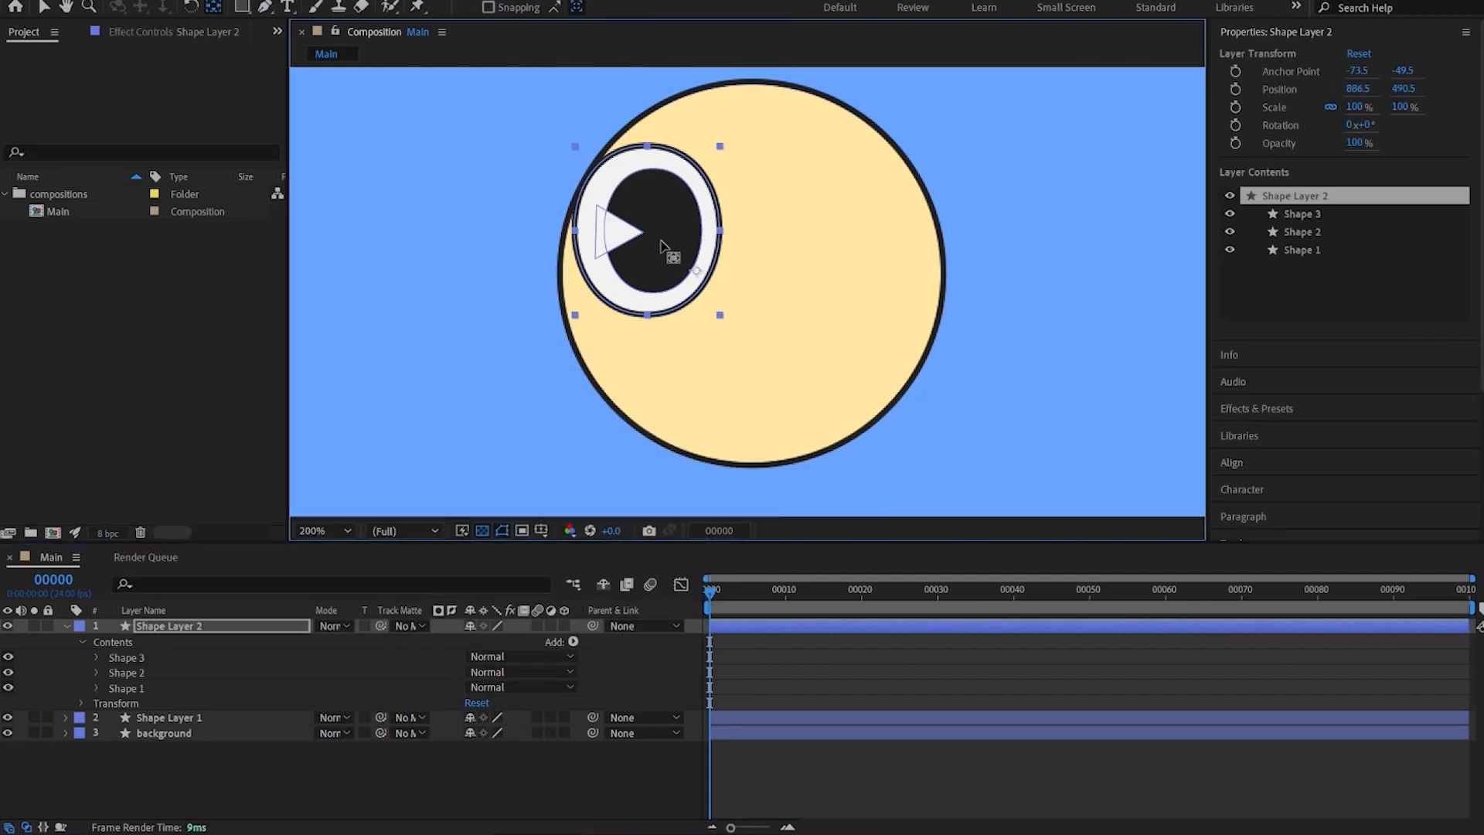
Experiment with the position of the eye layer's anchor point and center it in the layer content
{"action": "left_click_drag", "start_coordinate": [641, 223], "coordinate": [645, 229]}
{"action": "left_click_drag", "start_coordinate": [727, 277], "coordinate": [729, 278]}
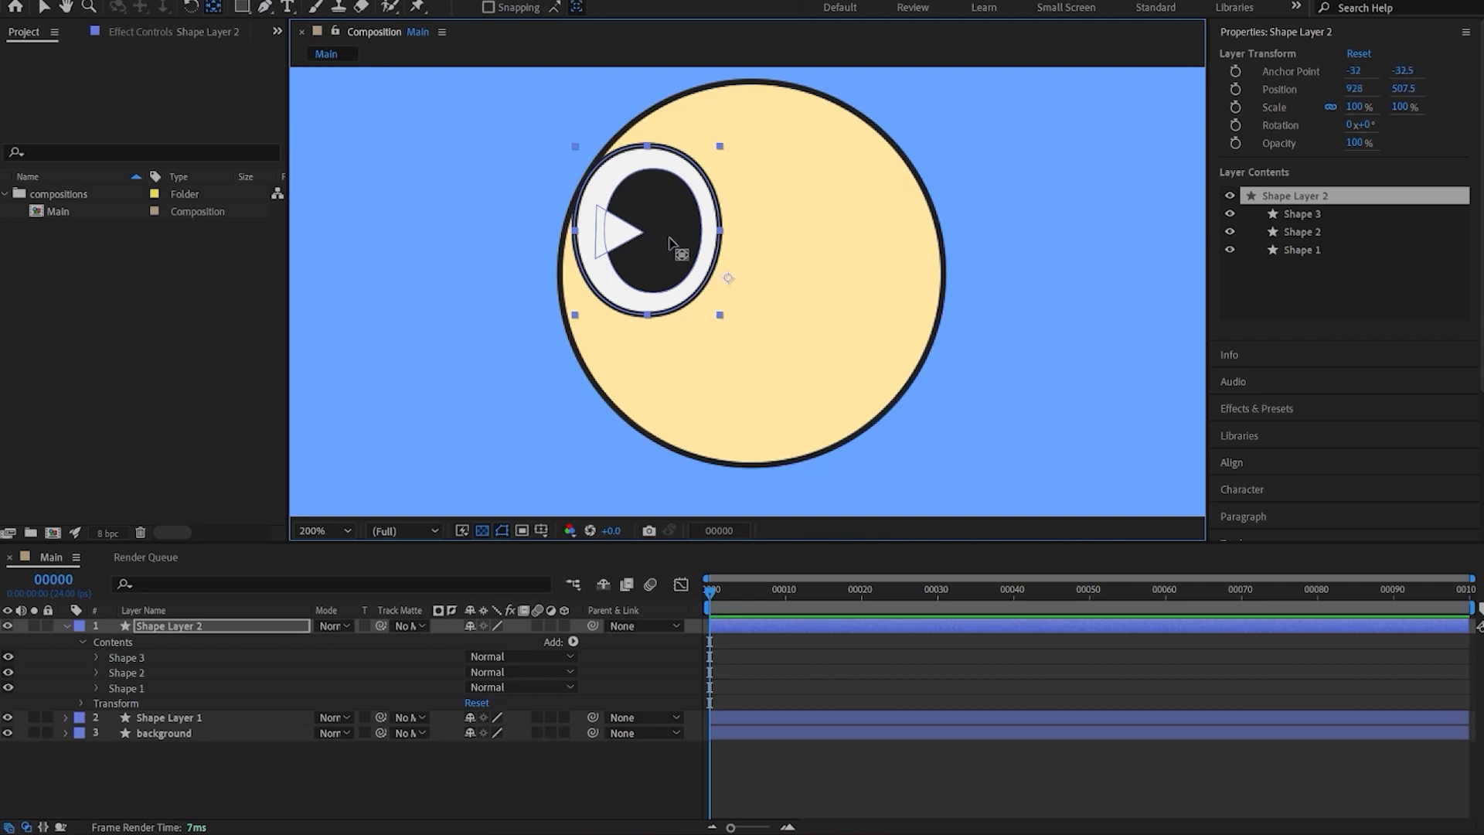
{"action": "key", "text": "ctrl+alt+Home"}
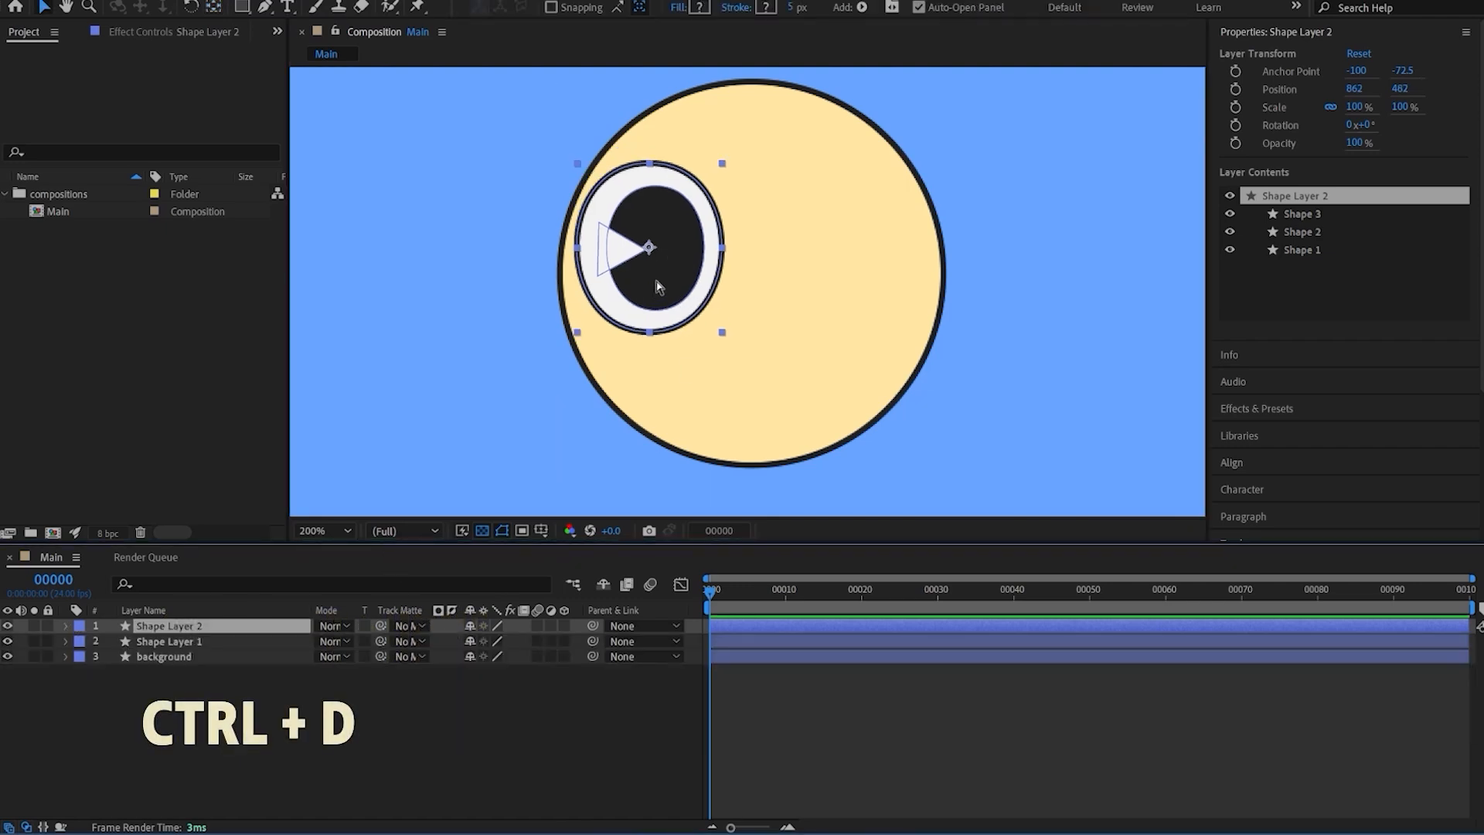
Place a duplicate of the eye to the right of the original and rename Shape Layer 2 as eye_l
{"action": "key", "text": "ctrl+d"}
{"action": "left_click_drag", "start_coordinate": [678, 278], "coordinate": [784, 270]}
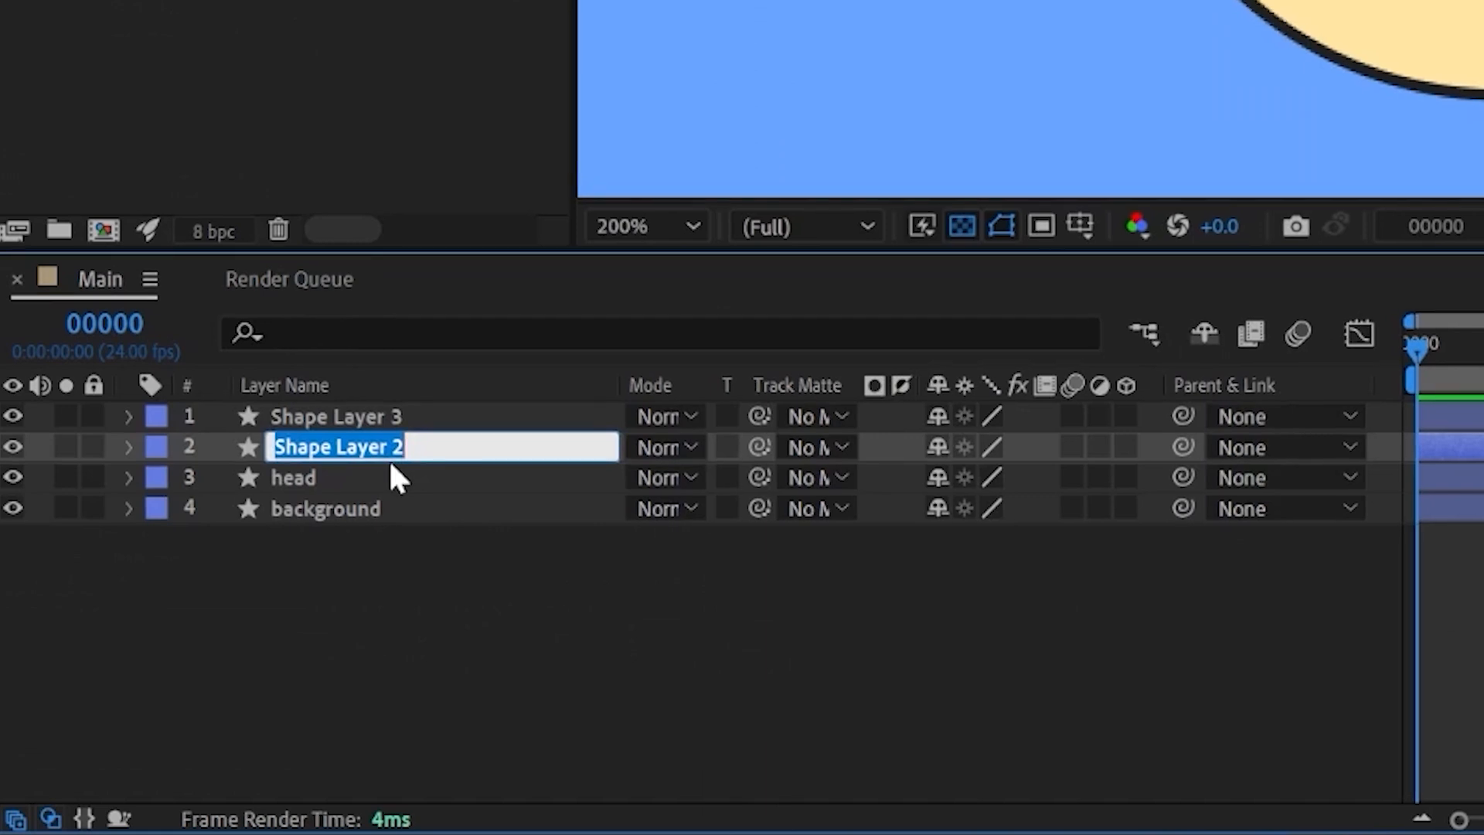
{"action": "type", "text": "eye_l"}
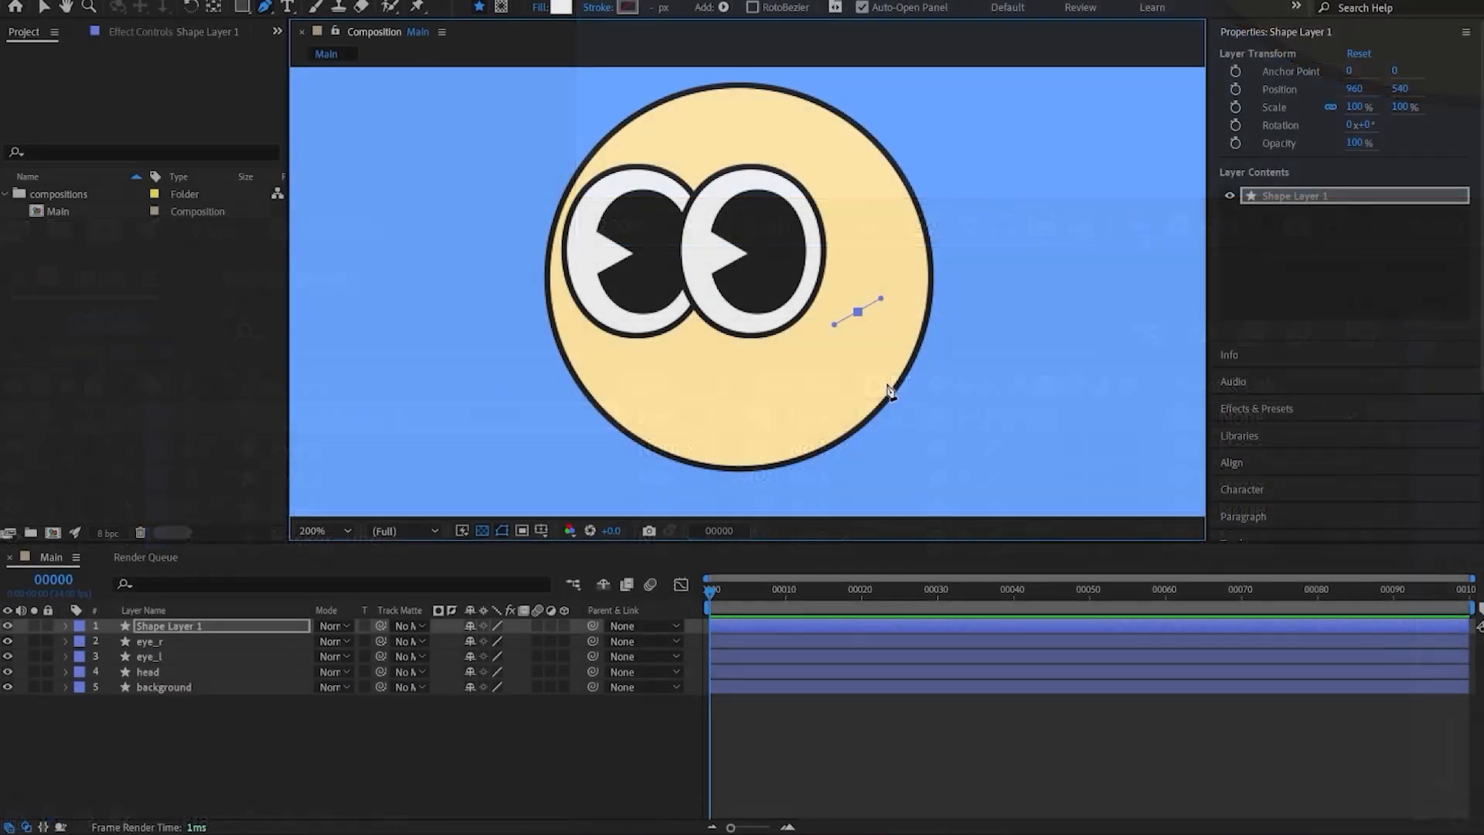
Draw a curved cheek at the face's lower-right edge with a dark 5 px stroke and the head's fill colour FFE6A2
{"action": "left_click_drag", "start_coordinate": [887, 385], "coordinate": [842, 425]}
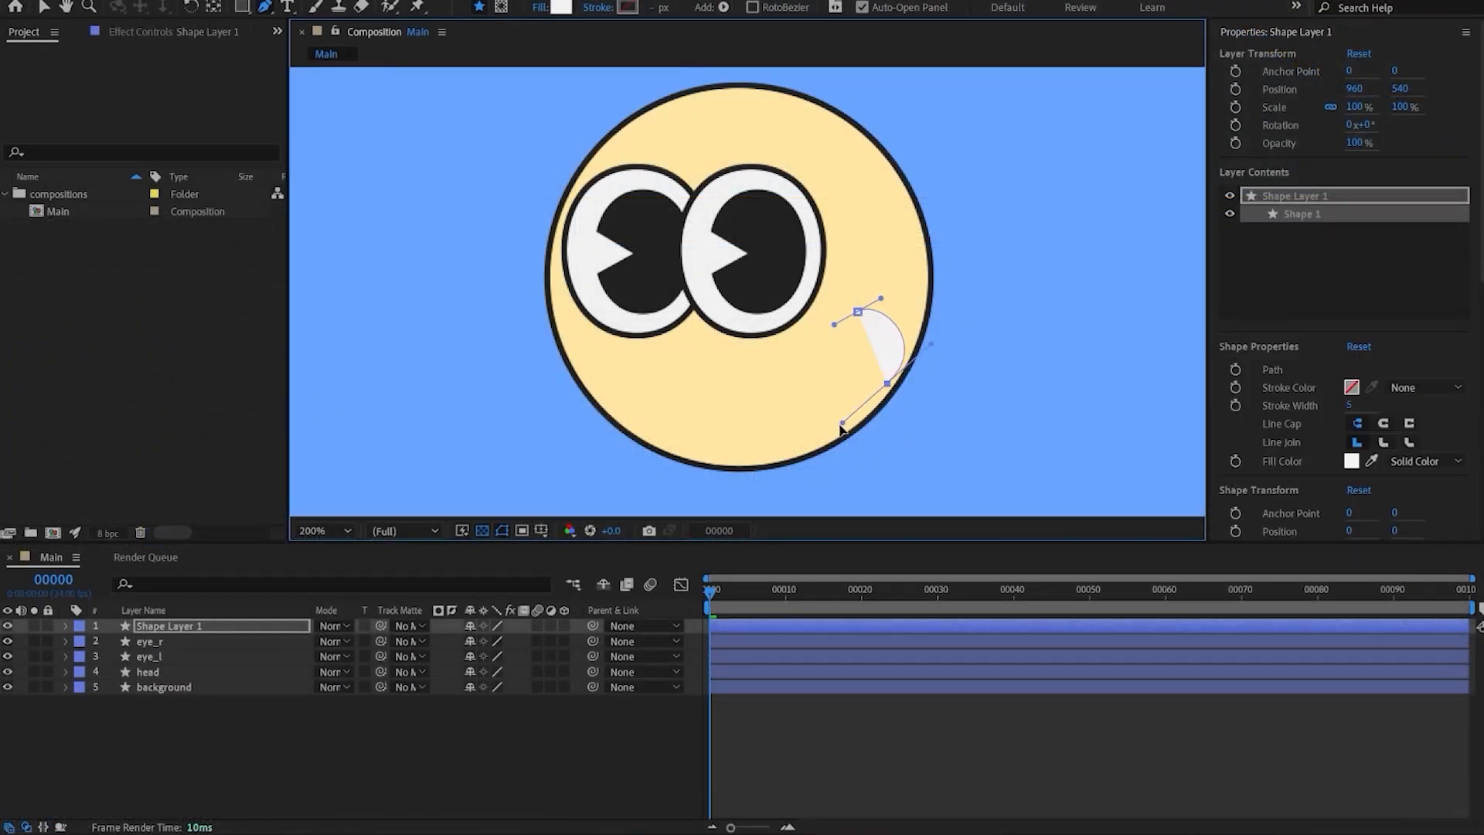
{"action": "left_click_drag", "start_coordinate": [880, 298], "coordinate": [887, 295]}
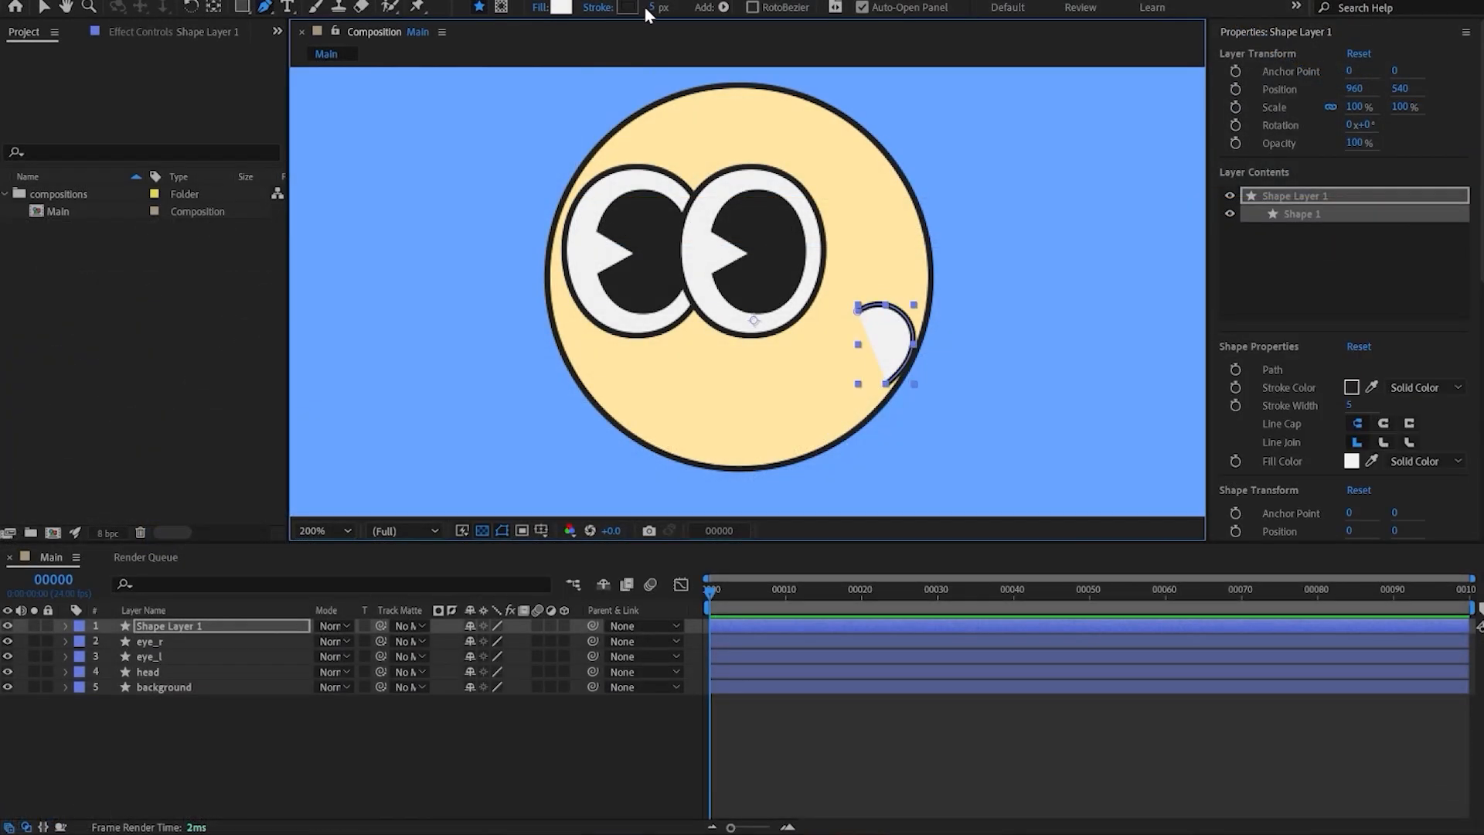
{"action": "left_click", "coordinate": [562, 7]}
{"action": "left_click", "coordinate": [655, 499]}
{"action": "left_click", "coordinate": [846, 272]}
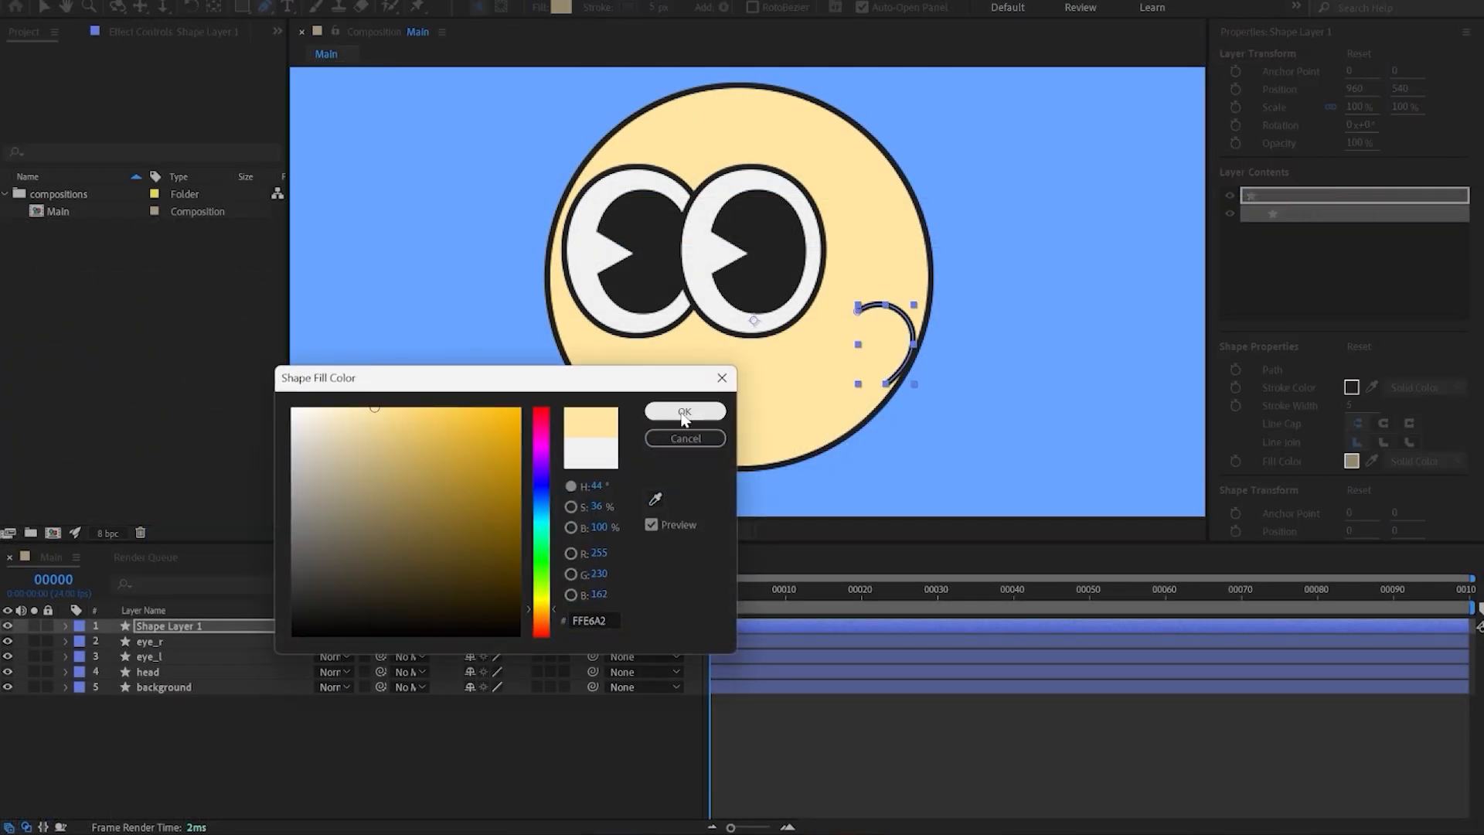
{"action": "left_click", "coordinate": [684, 412]}
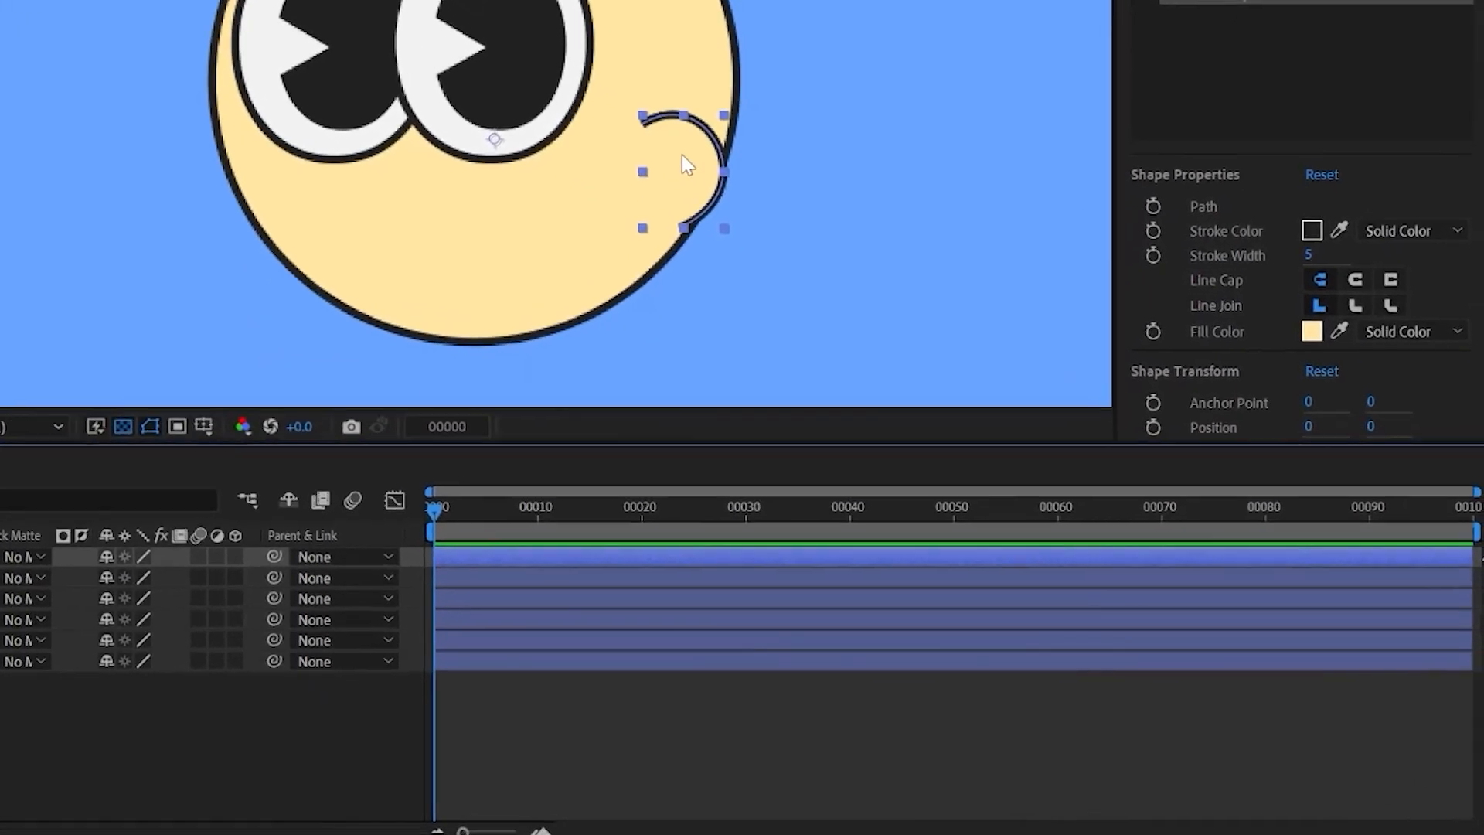
Flip the duplicated cheek horizontally for the face's left side and place the cheek_l layer directly above the head layer
{"action": "right_click", "coordinate": [686, 164]}
{"action": "mouse_move", "coordinate": [844, 257]}
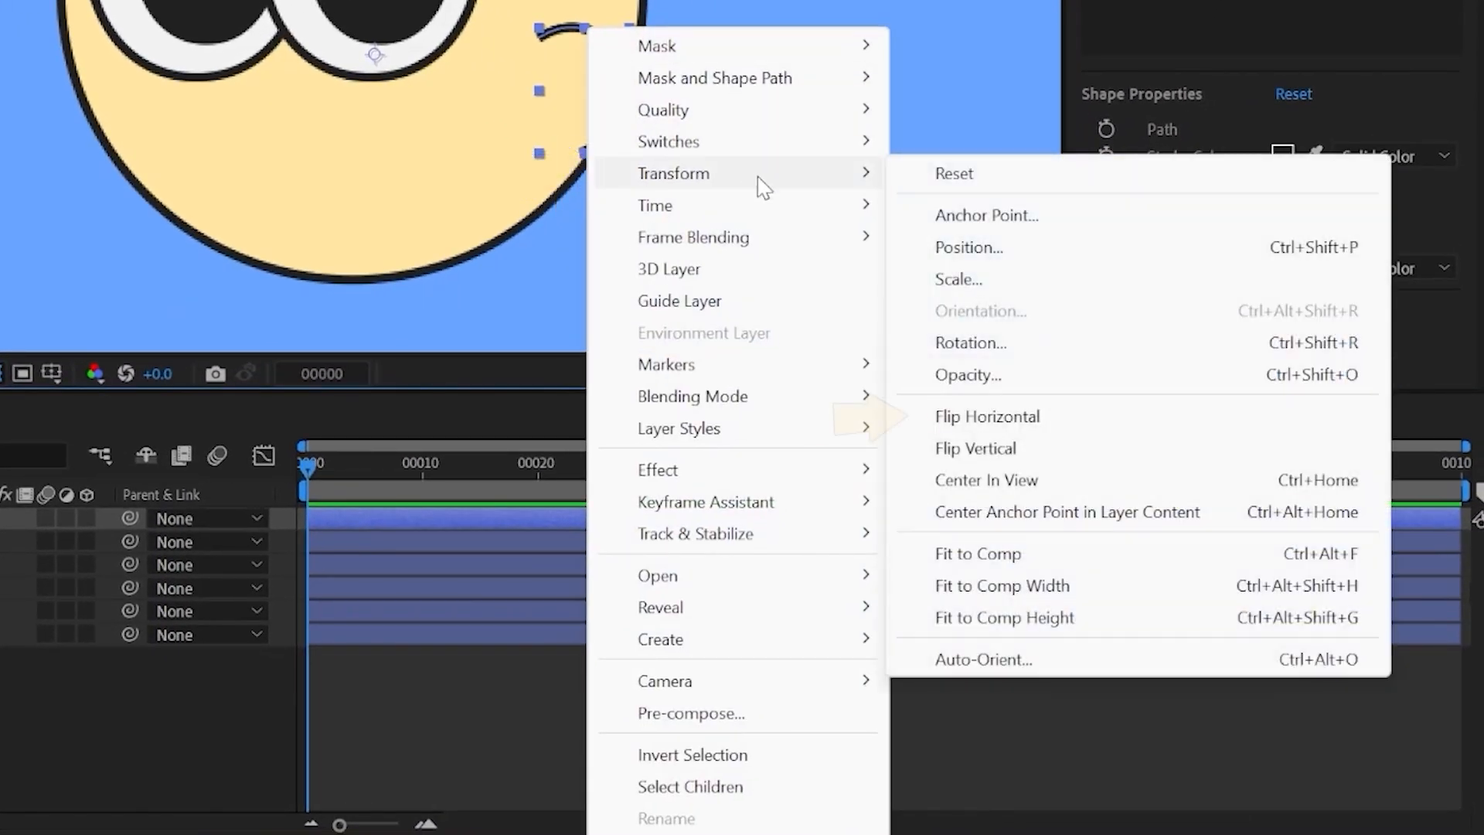
{"action": "left_click", "coordinate": [993, 422]}
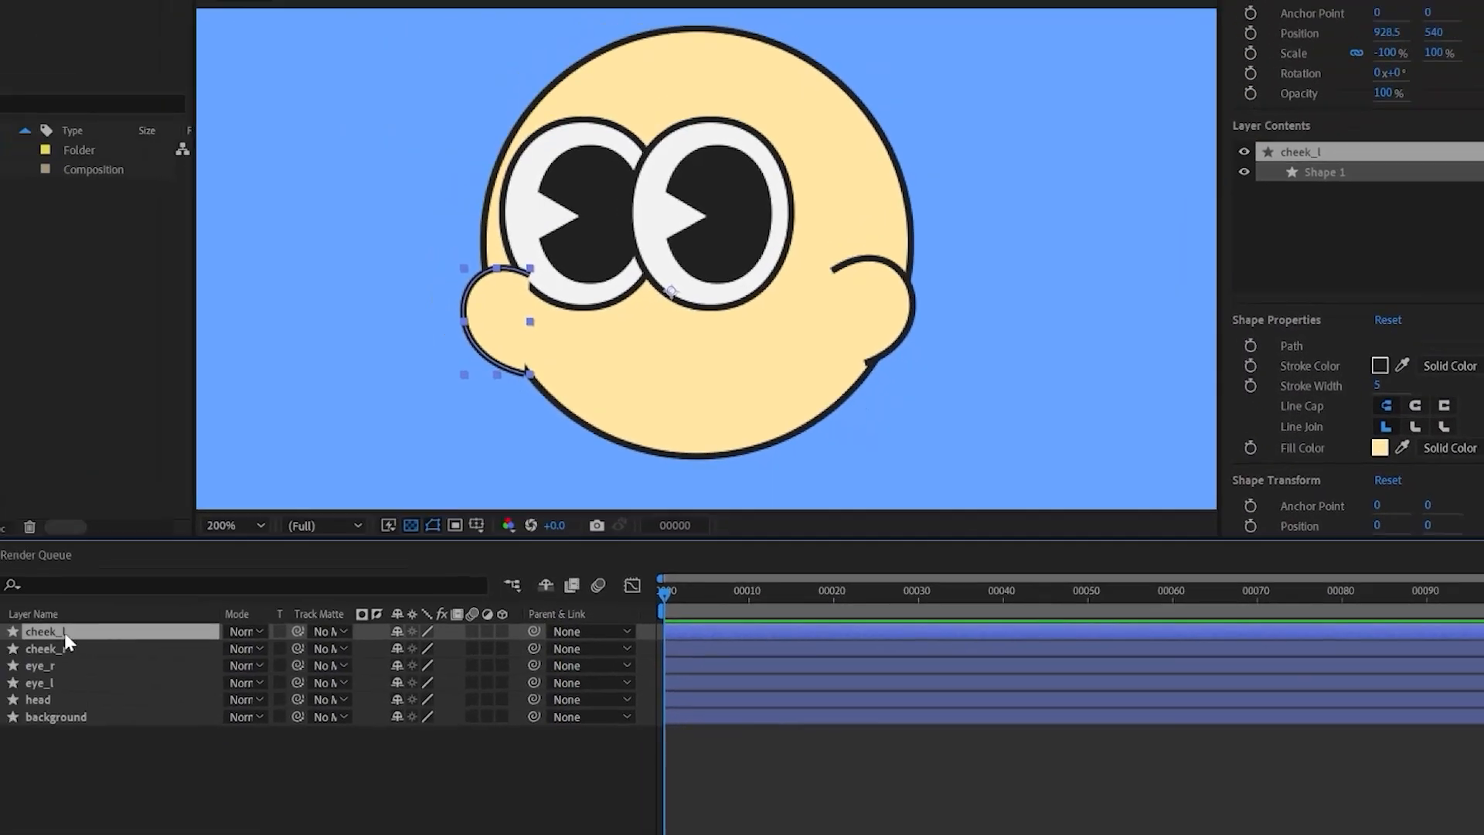
{"action": "left_click_drag", "start_coordinate": [0, 520], "coordinate": [0, 557]}
{"action": "left_click_drag", "start_coordinate": [179, 651], "coordinate": [179, 680]}
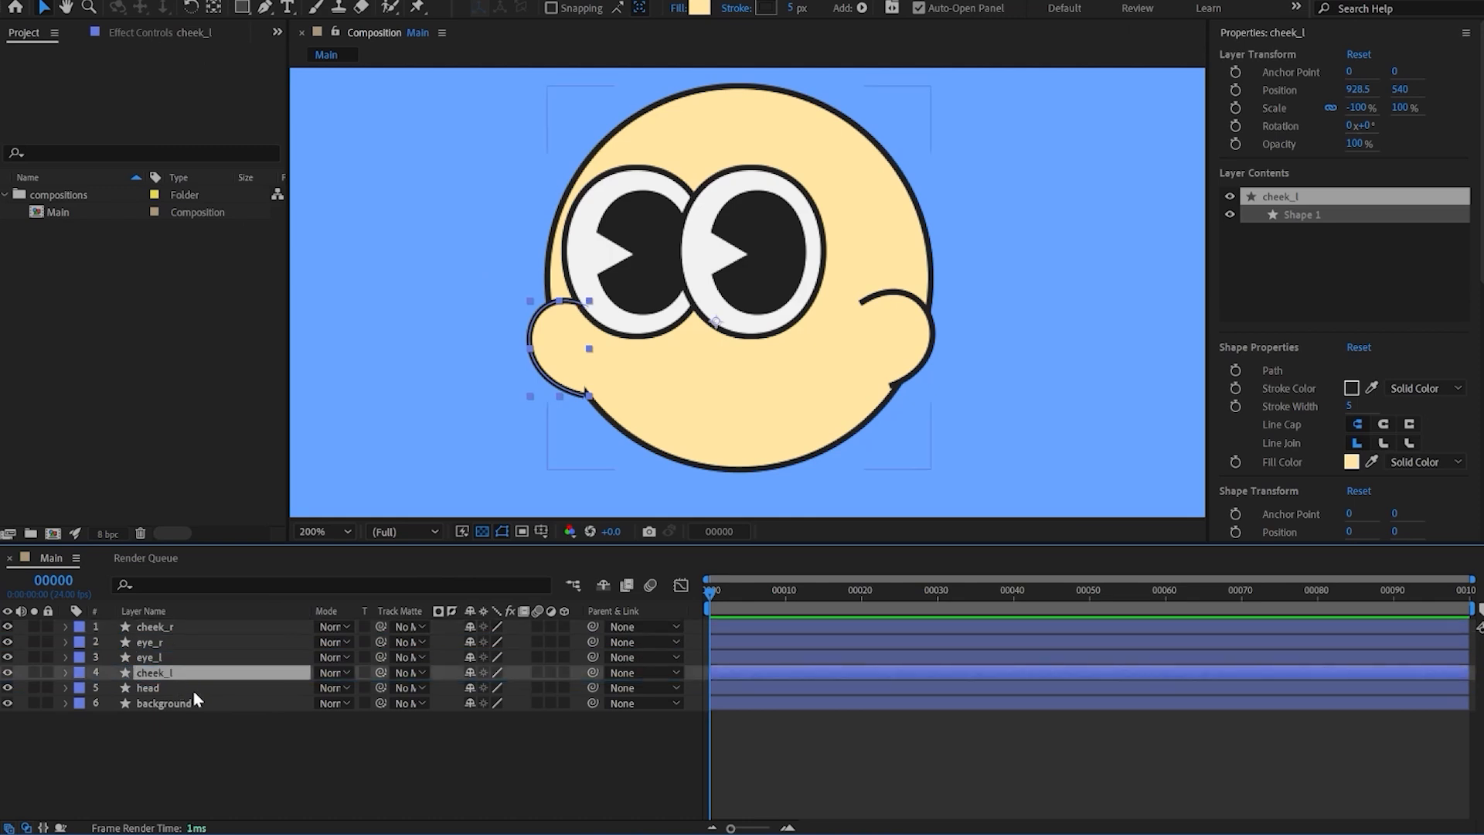
Draw a curved smile line on a new shape layer from the left cheek to the right cheek with the Pen tool
{"action": "key", "text": "ctrl+shift+a"}
{"action": "key", "text": "g"}
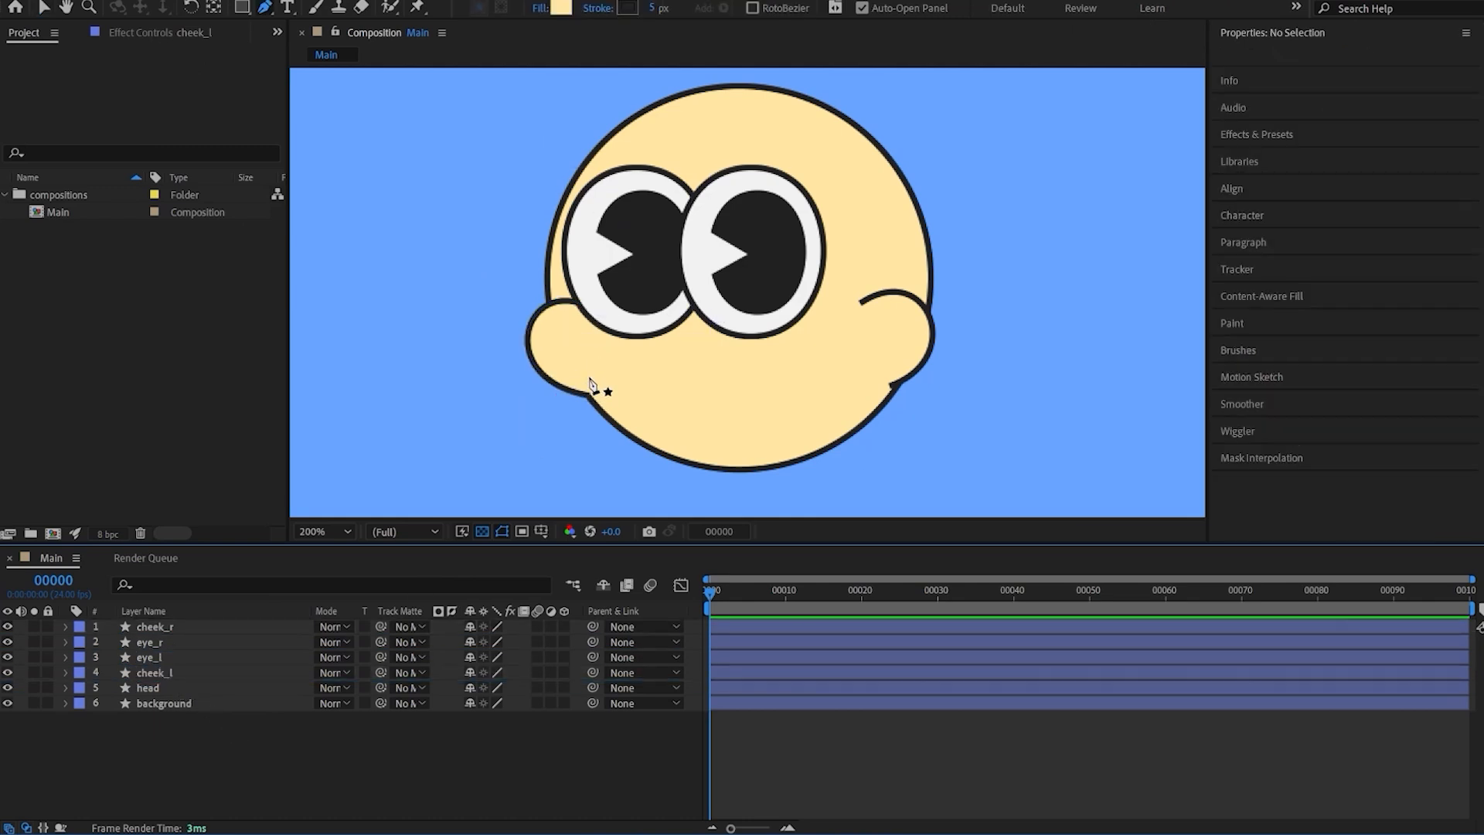
{"action": "left_click", "coordinate": [899, 332]}
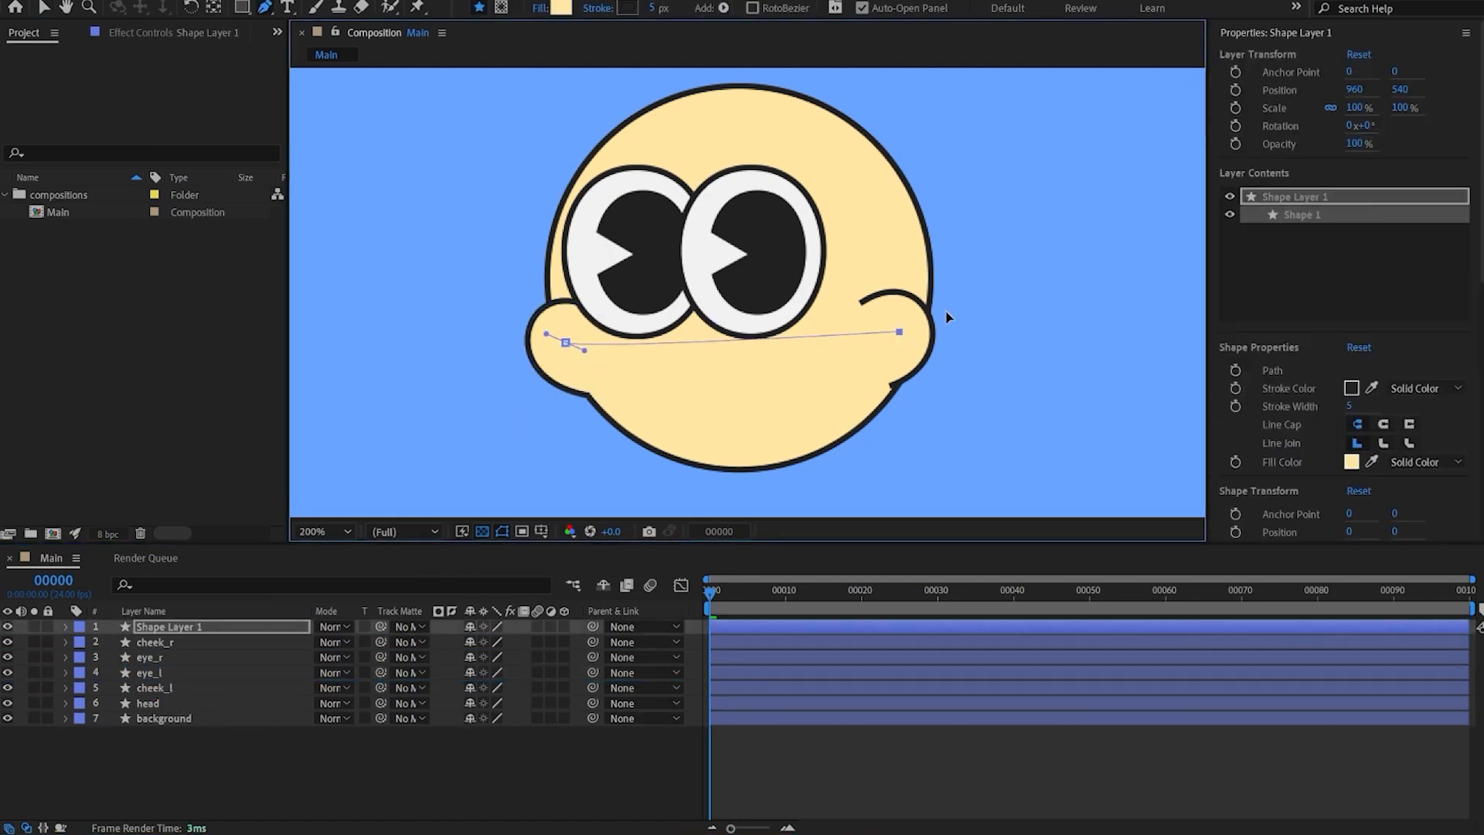
{"action": "left_click_drag", "start_coordinate": [778, 404], "coordinate": [773, 396]}
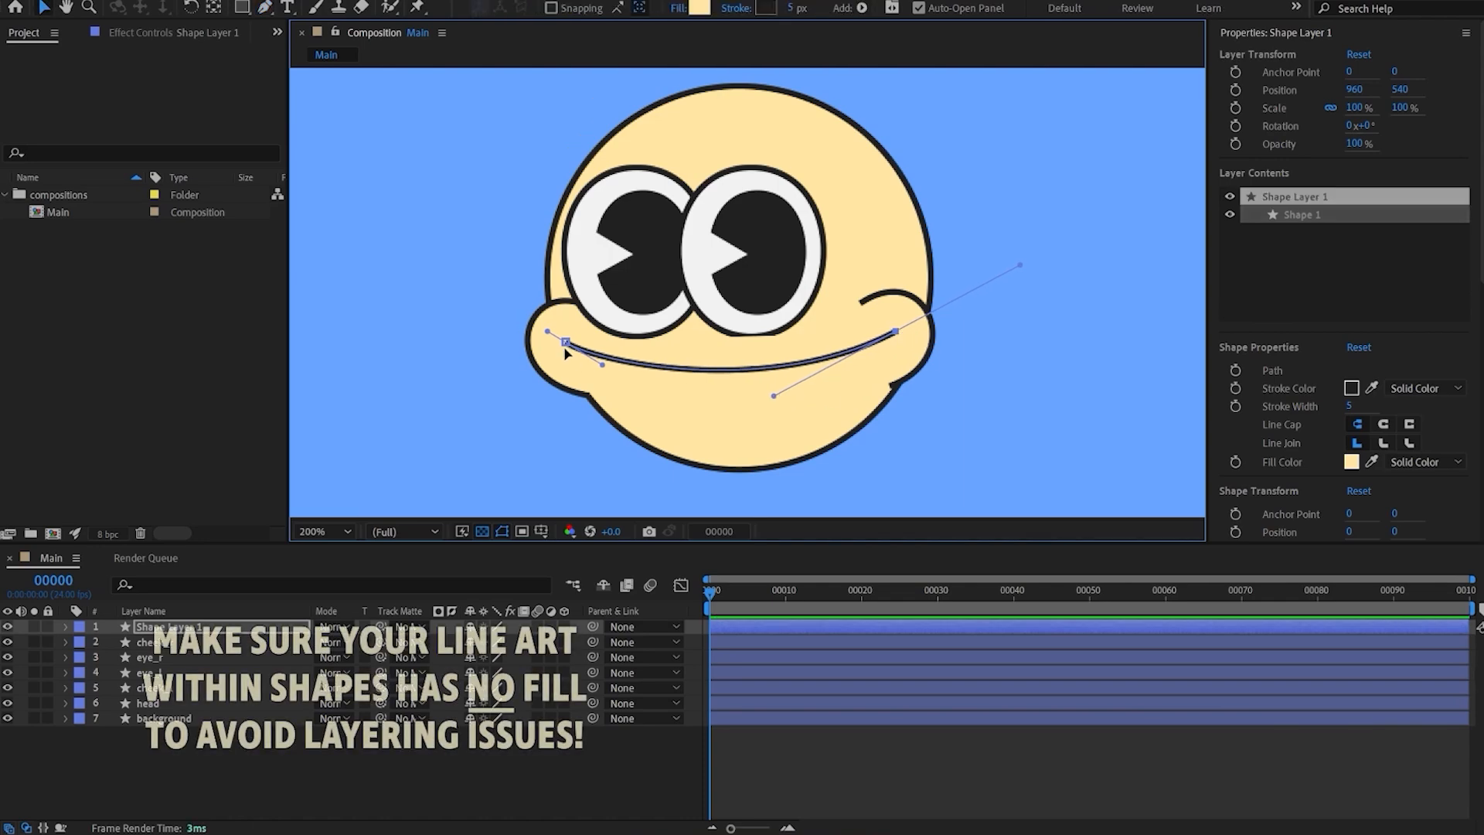
Try raising the right endpoint of the smile line above the cheek and bring it back down
{"action": "key", "text": "v"}
{"action": "left_click_drag", "start_coordinate": [897, 334], "coordinate": [859, 279]}
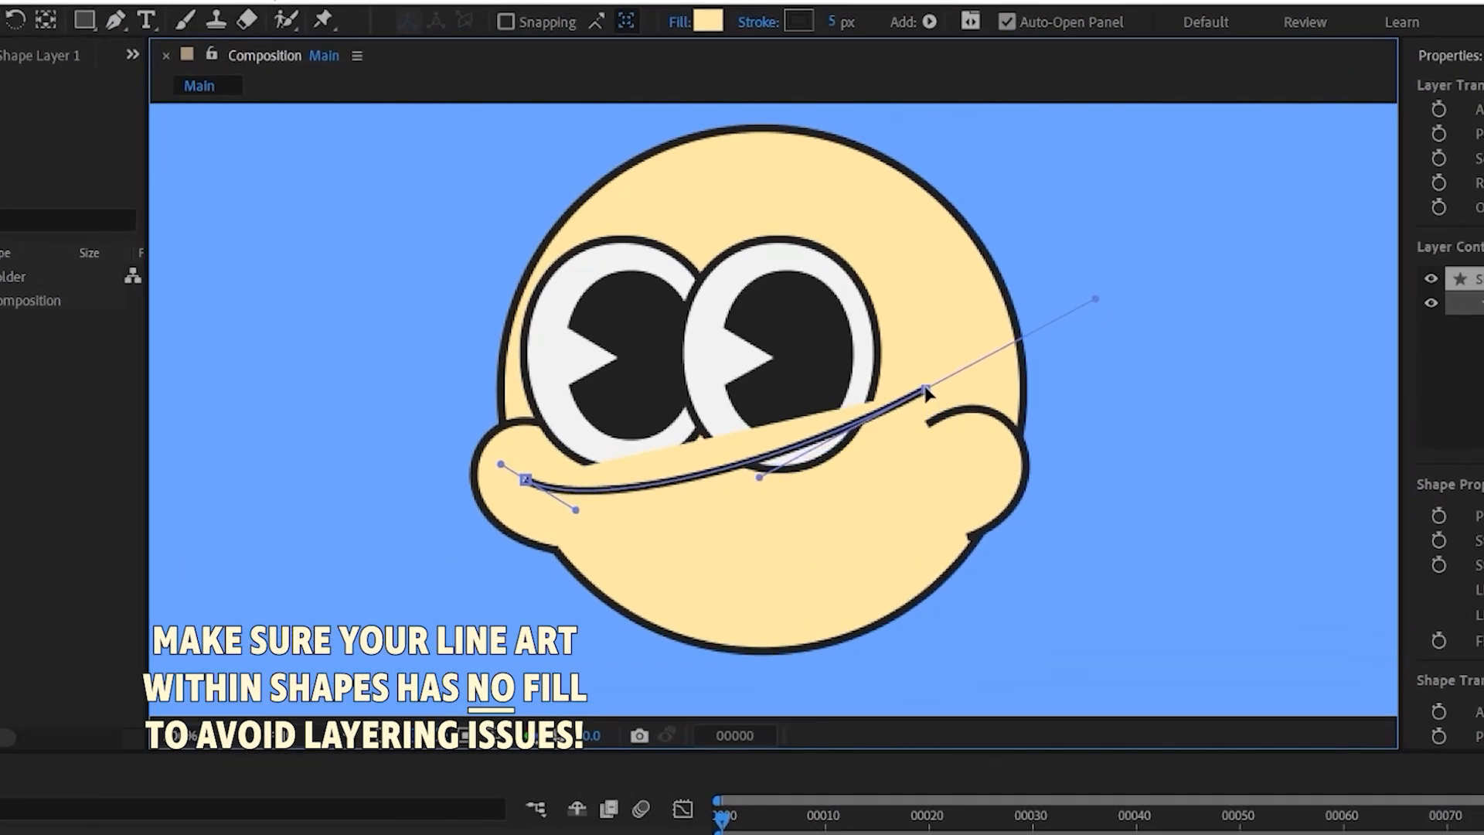
{"action": "left_click_drag", "start_coordinate": [926, 394], "coordinate": [966, 452]}
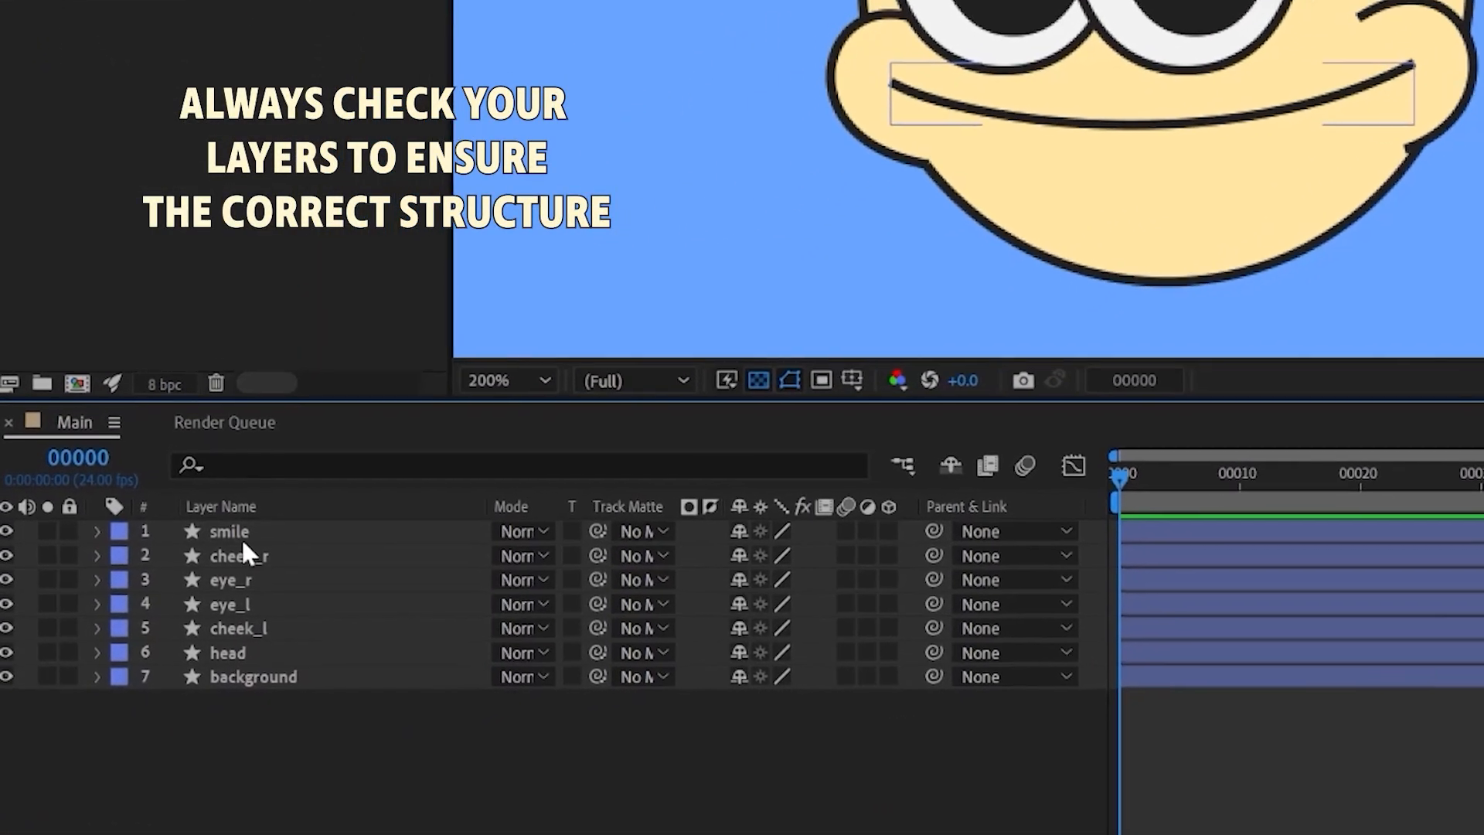
Try placing the smile layer beneath the head layer and moving the head aside
{"action": "left_click_drag", "start_coordinate": [225, 533], "coordinate": [198, 677]}
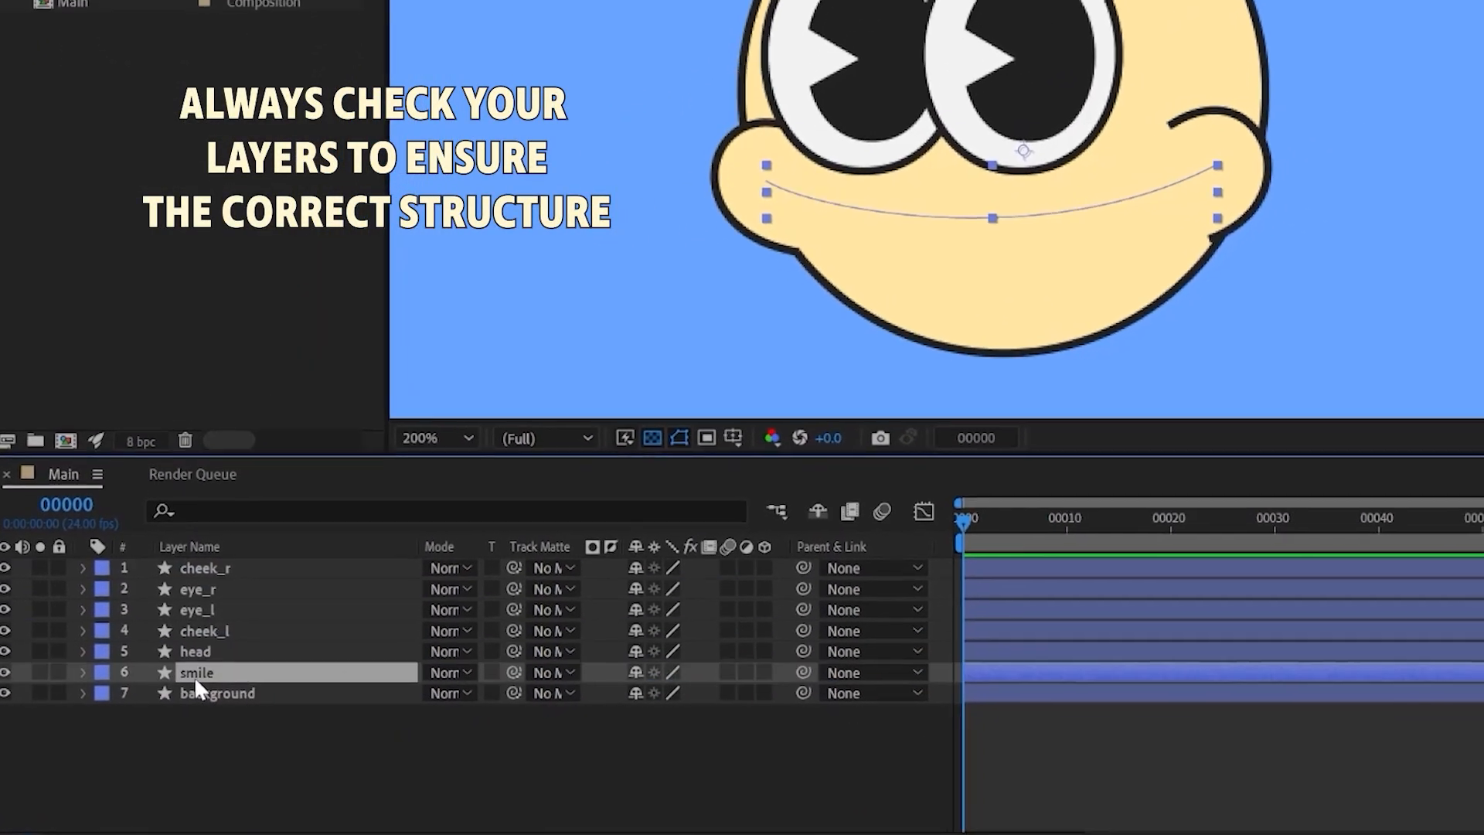
{"action": "left_click", "coordinate": [1041, 162]}
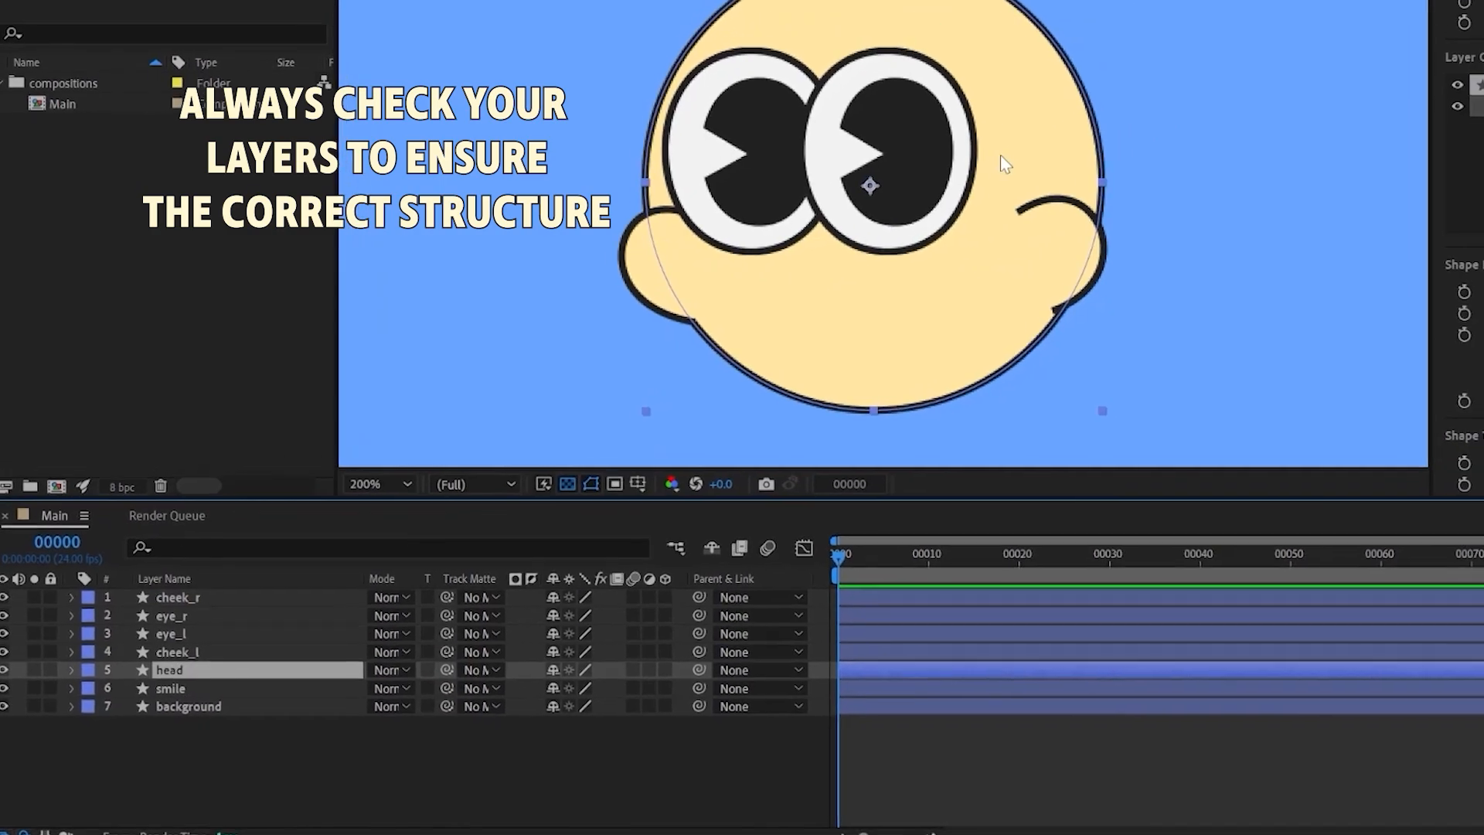
{"action": "left_click_drag", "start_coordinate": [1045, 166], "coordinate": [1385, 132]}
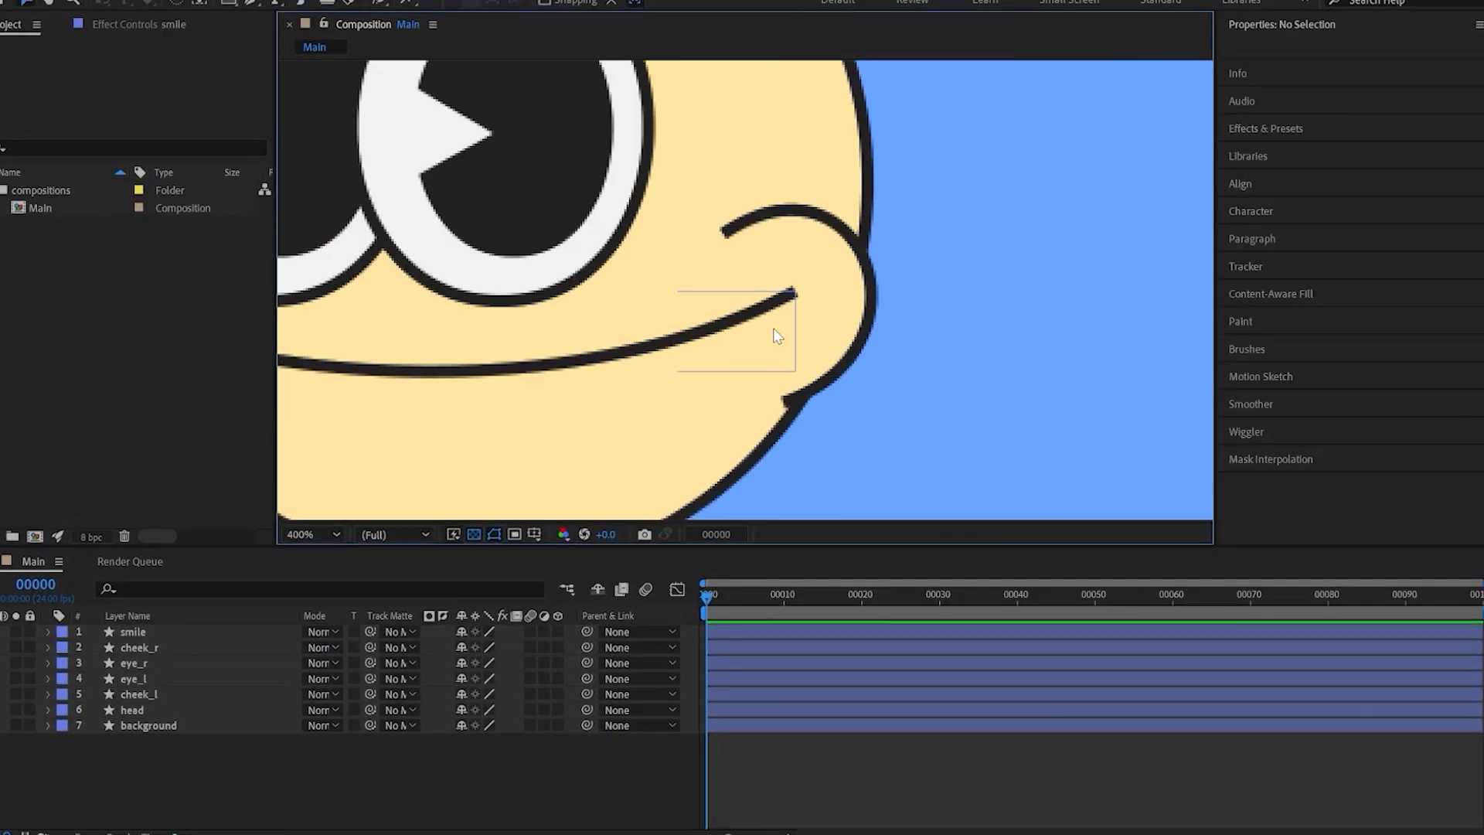
Set the line cap of the smile layer's Stroke 1 to Round Cap
{"action": "scroll", "coordinate": [819, 310], "scroll_direction": "up", "scroll_amount": 3}
{"action": "left_click_drag", "start_coordinate": [863, 268], "coordinate": [866, 268]}
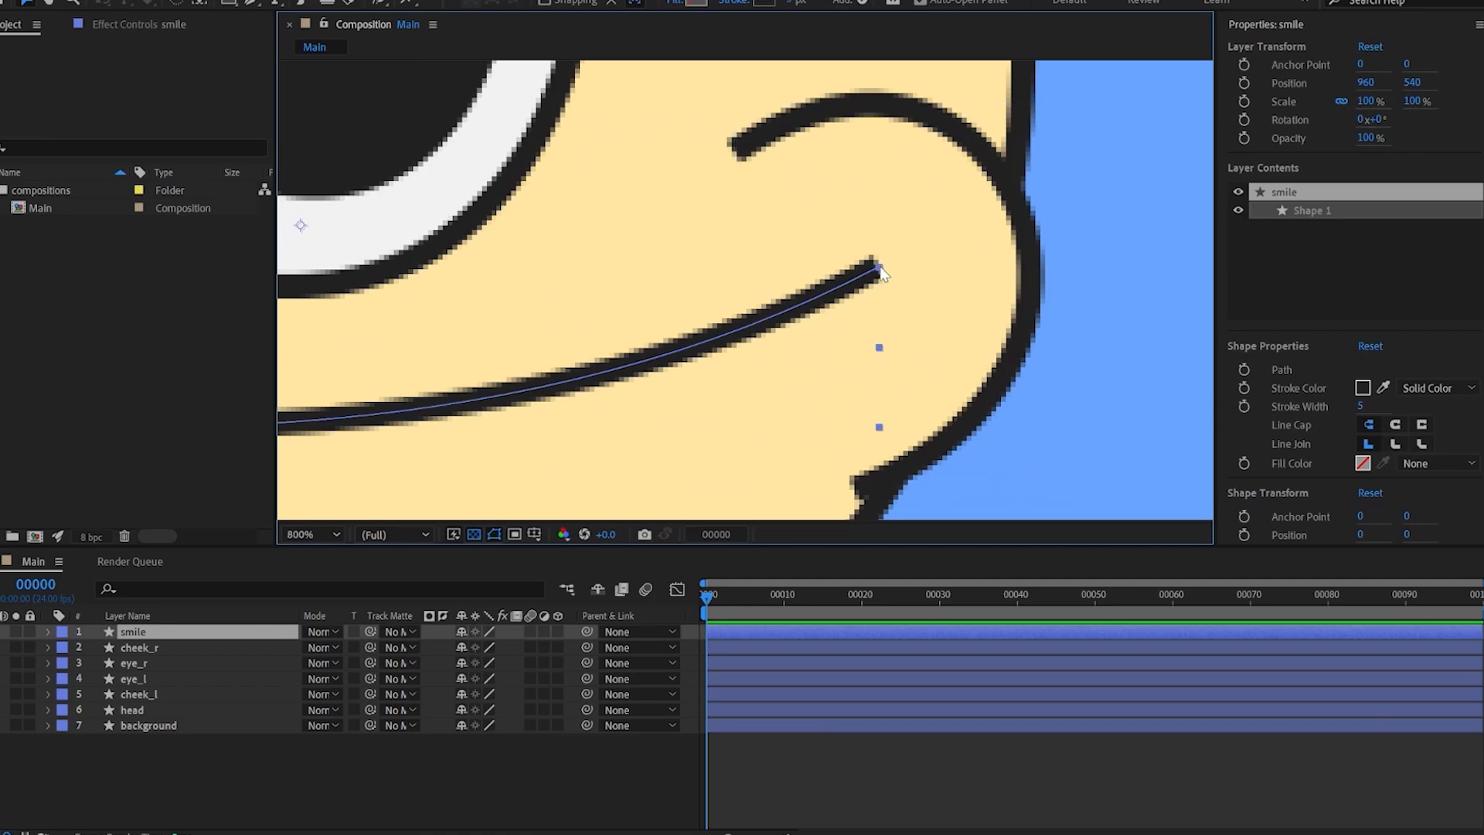
{"action": "left_click", "coordinate": [49, 631]}
{"action": "left_click", "coordinate": [65, 648]}
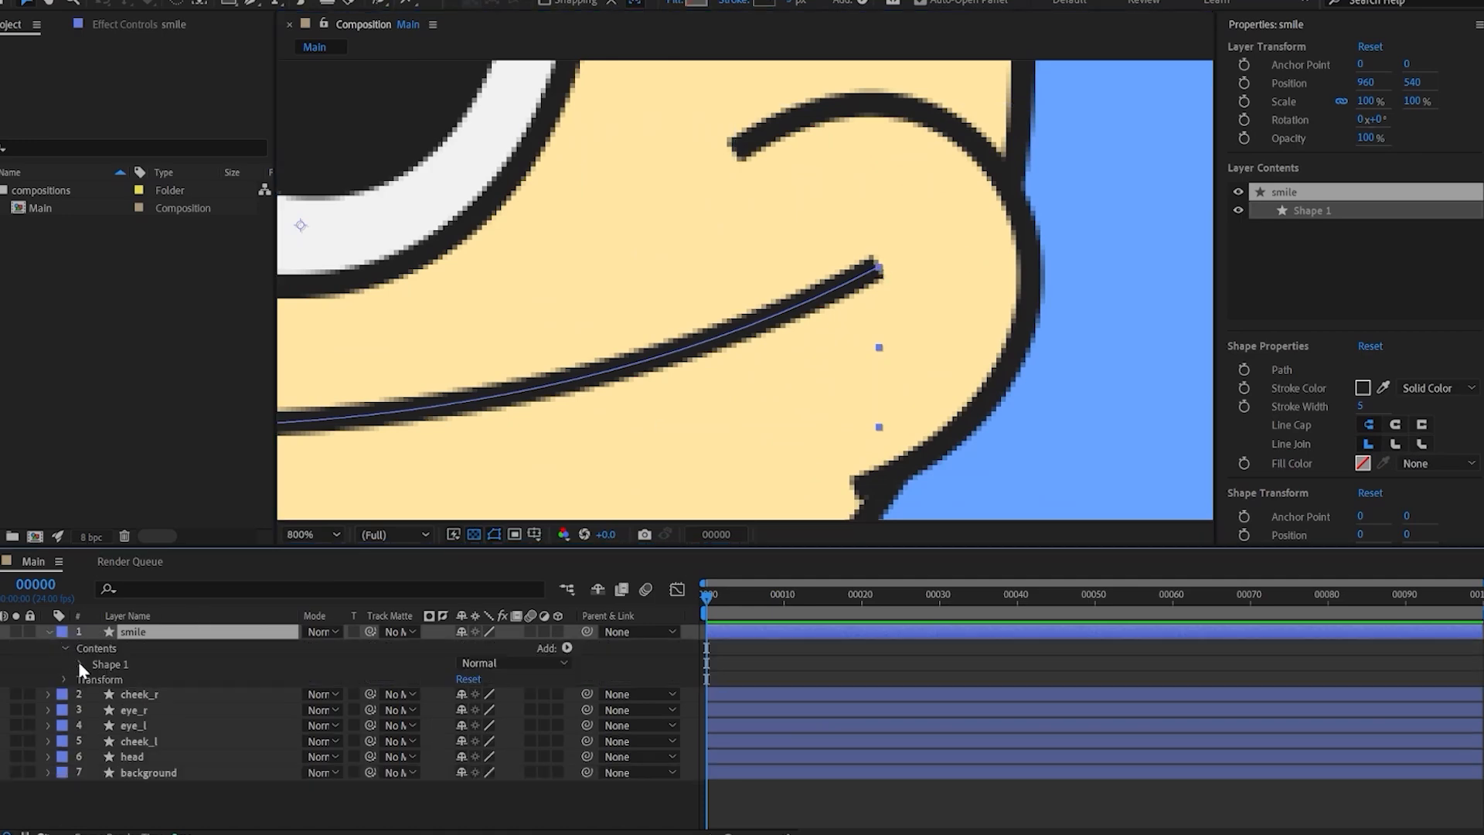
{"action": "left_click", "coordinate": [79, 665]}
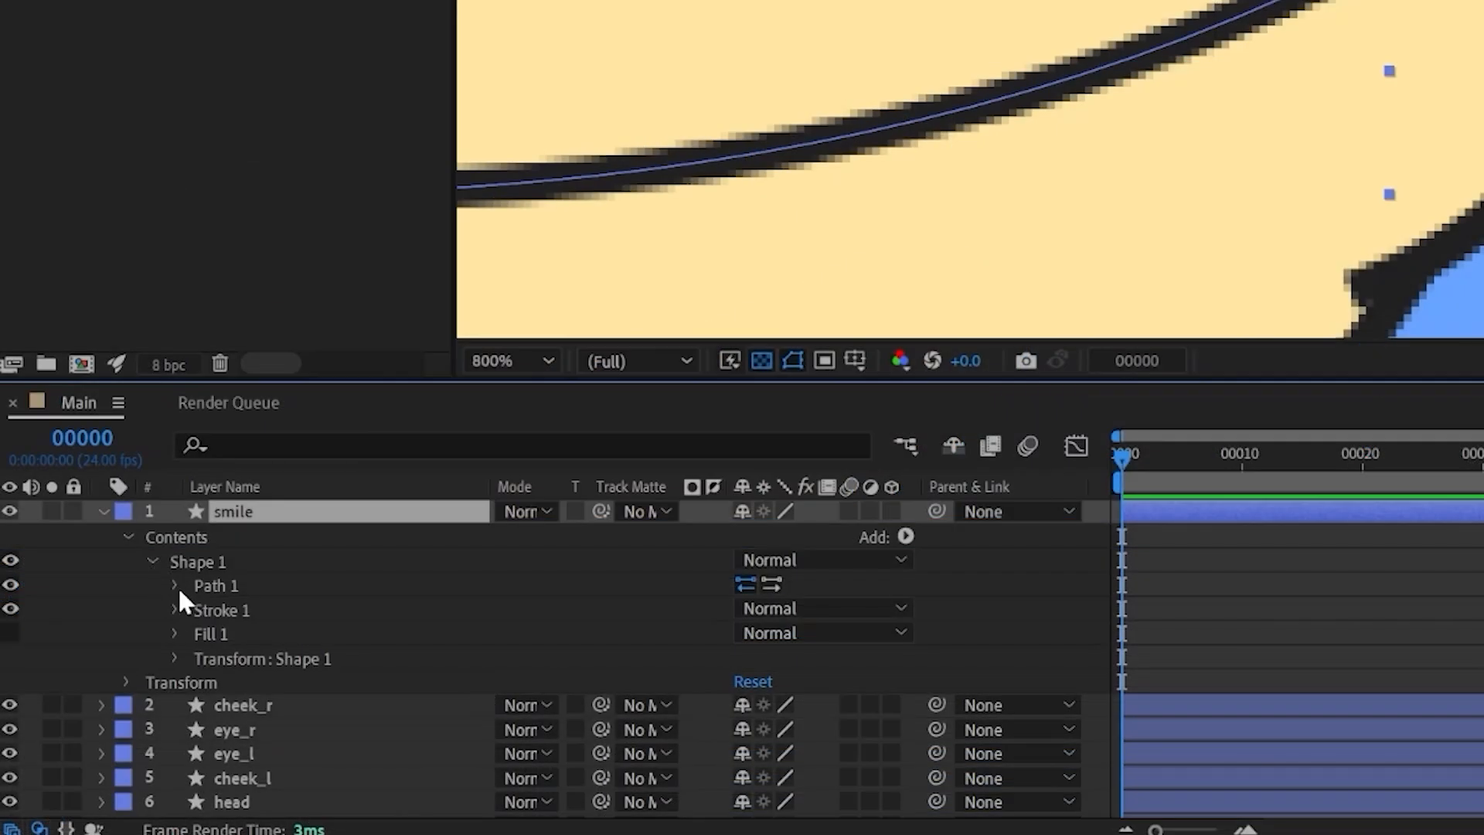
{"action": "left_click", "coordinate": [175, 610]}
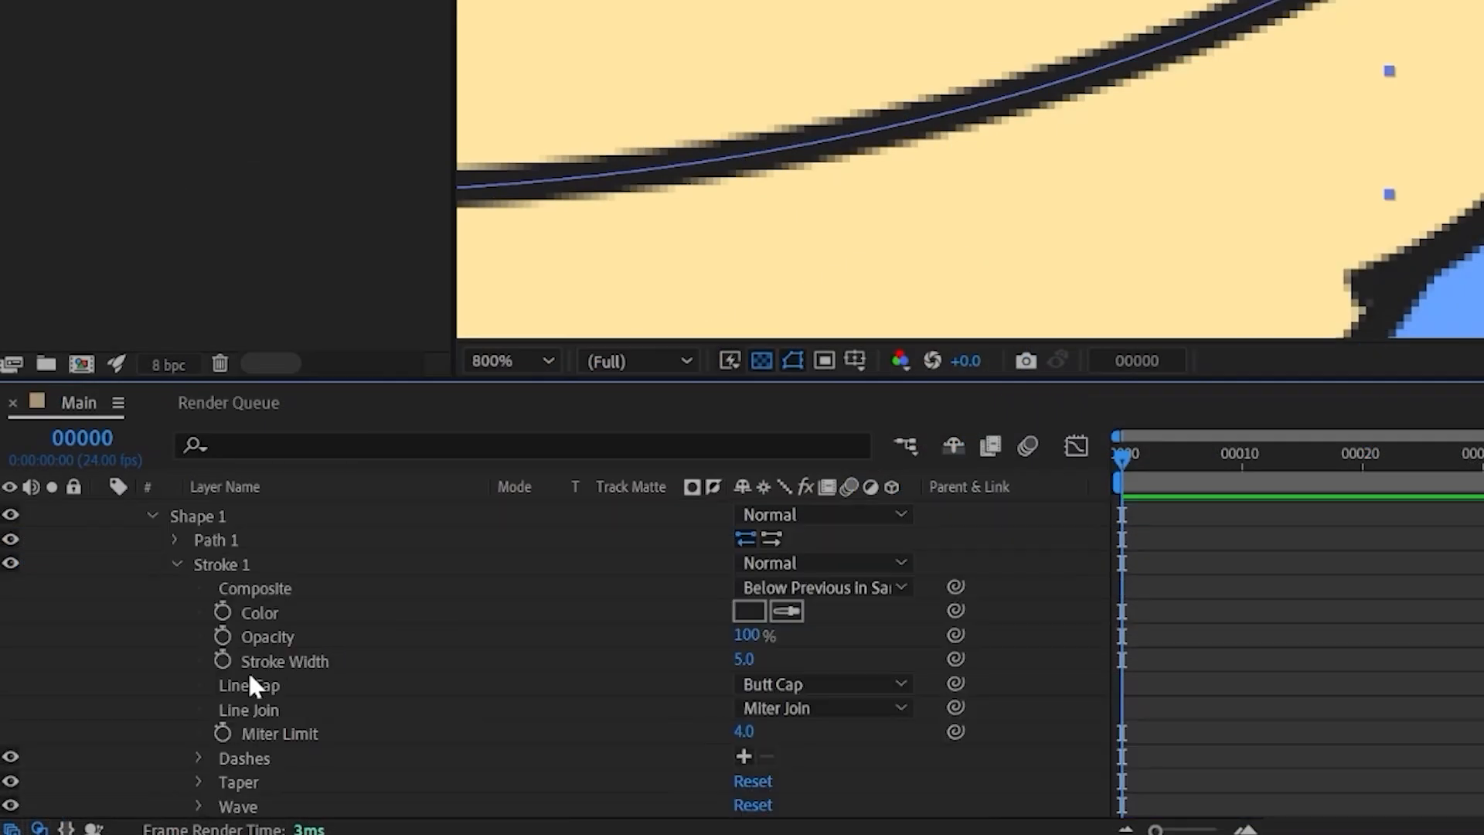
{"action": "left_click", "coordinate": [745, 685]}
{"action": "left_click", "coordinate": [781, 745]}
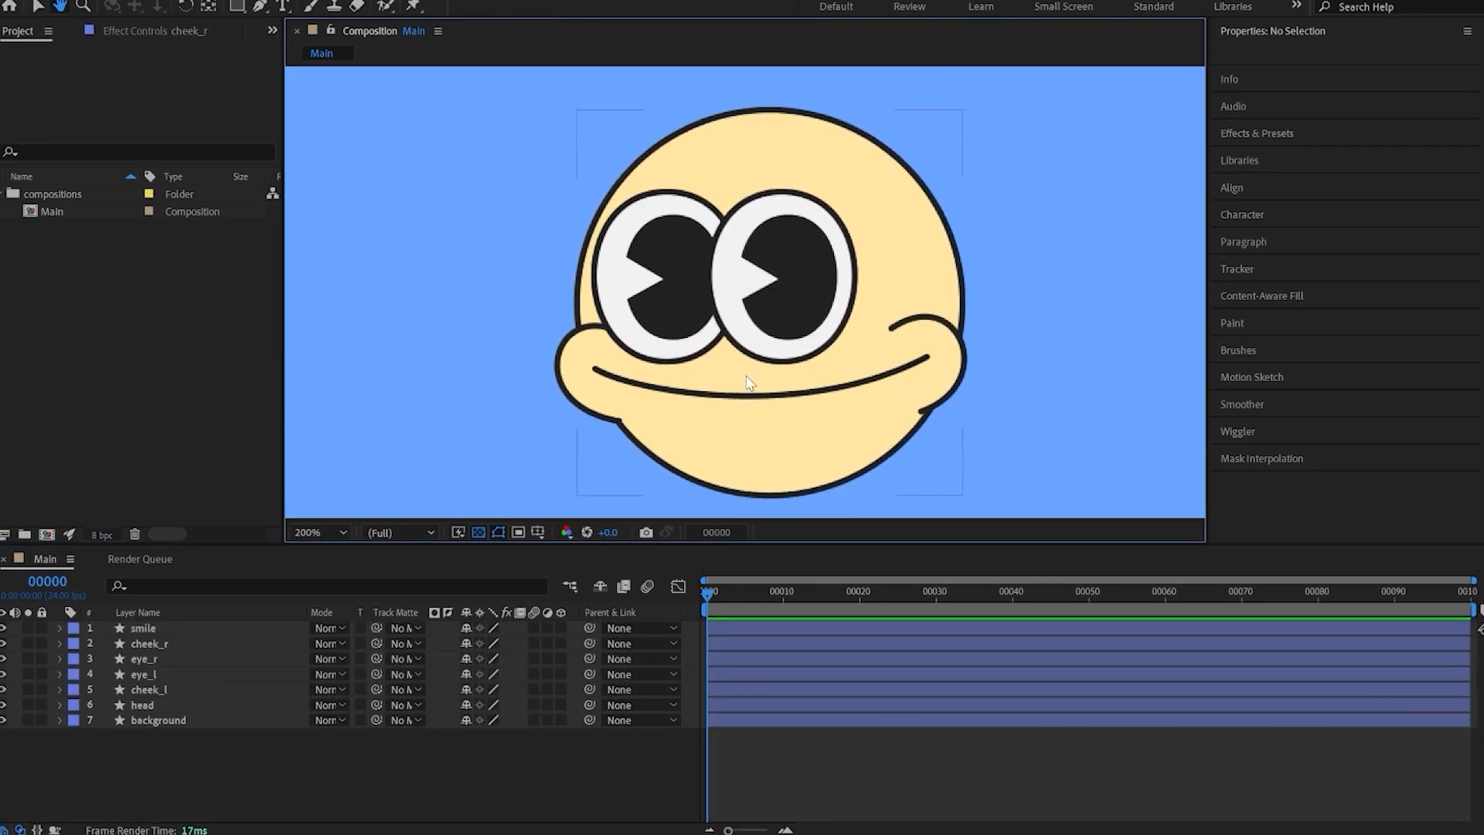
Draw a rounded nose between the eyes with the Pen tool and place the nose layer directly beneath eye_r
{"action": "key", "text": "g"}
{"action": "left_click", "coordinate": [723, 320]}
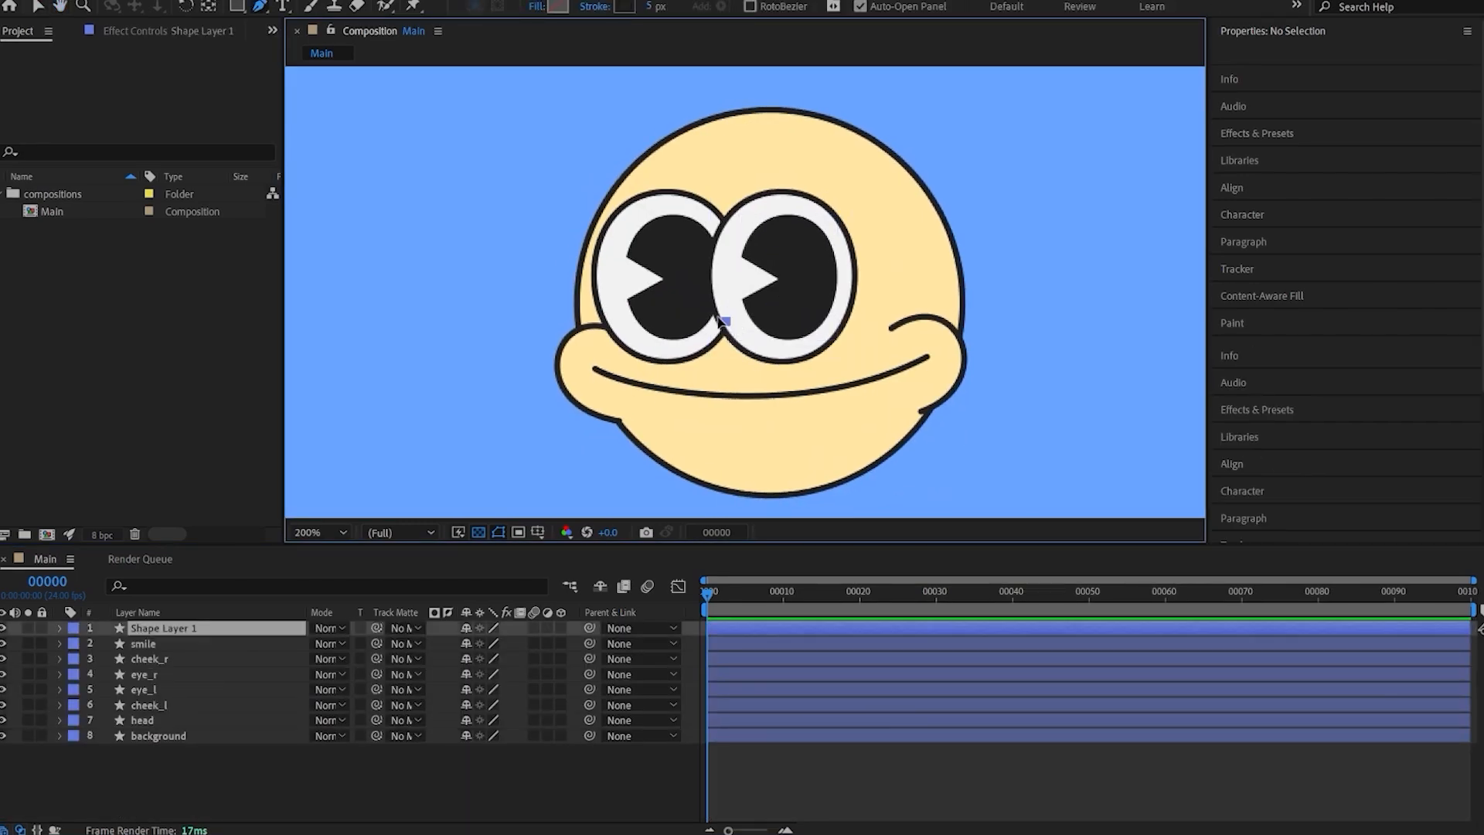
{"action": "left_click_drag", "start_coordinate": [718, 317], "coordinate": [696, 376]}
{"action": "left_click_drag", "start_coordinate": [735, 371], "coordinate": [733, 321]}
{"action": "key", "text": "v"}
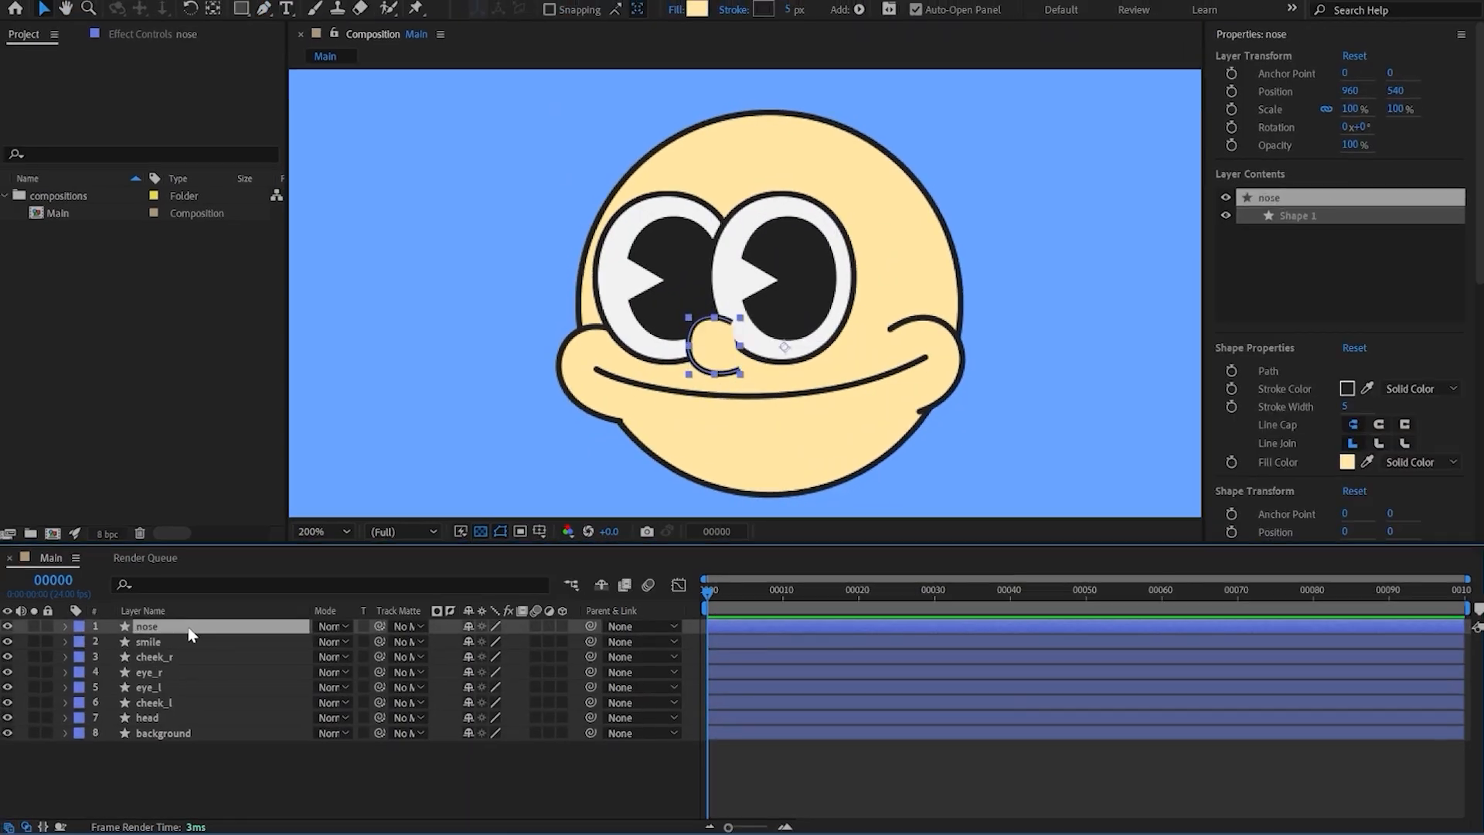
{"action": "left_click_drag", "start_coordinate": [188, 628], "coordinate": [180, 680]}
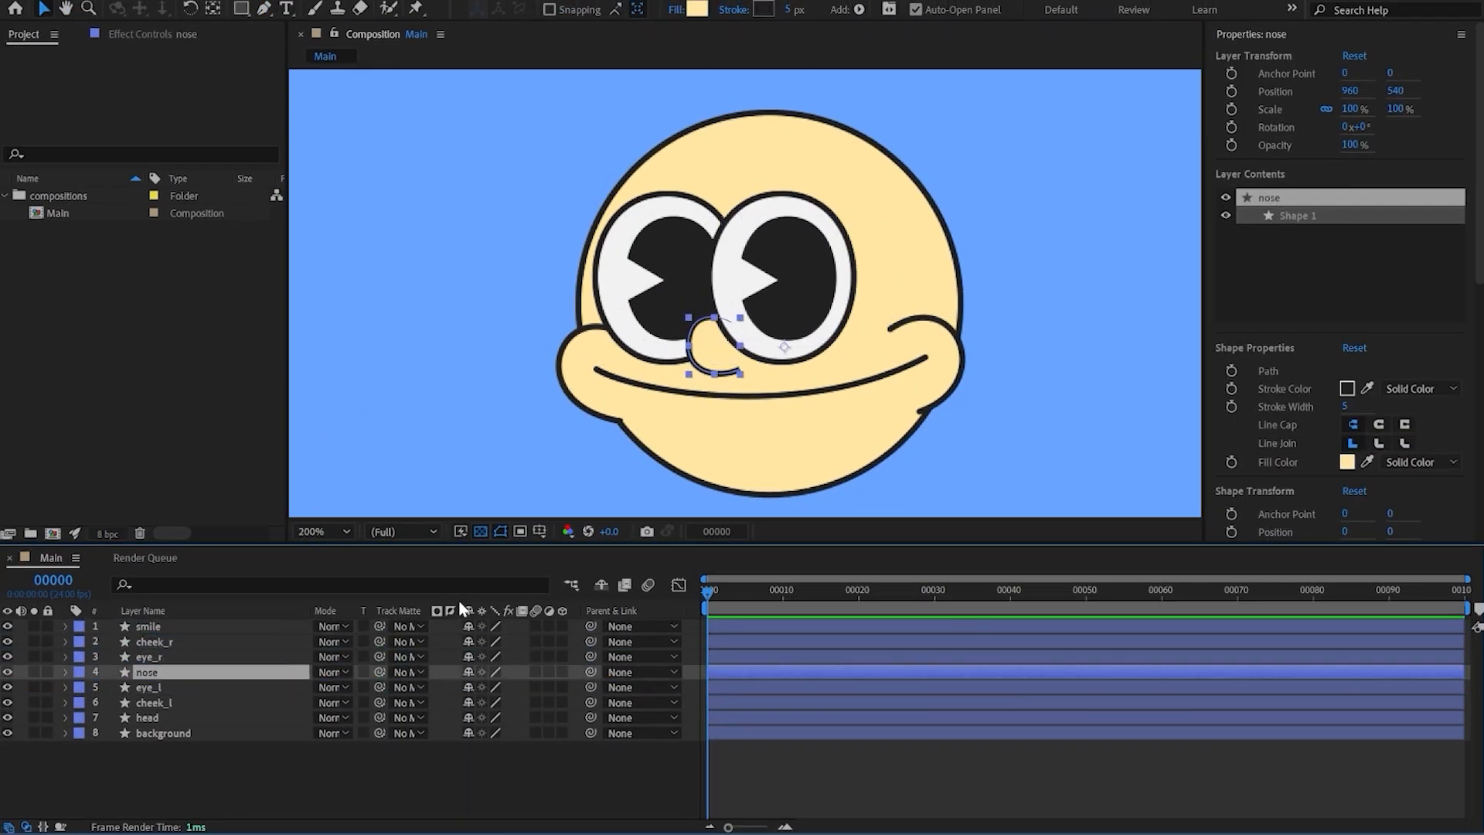
Draw a closed, three-lobed tuft of hair on top of the head with the Pen tool
{"action": "key", "text": "ctrl+shift+a"}
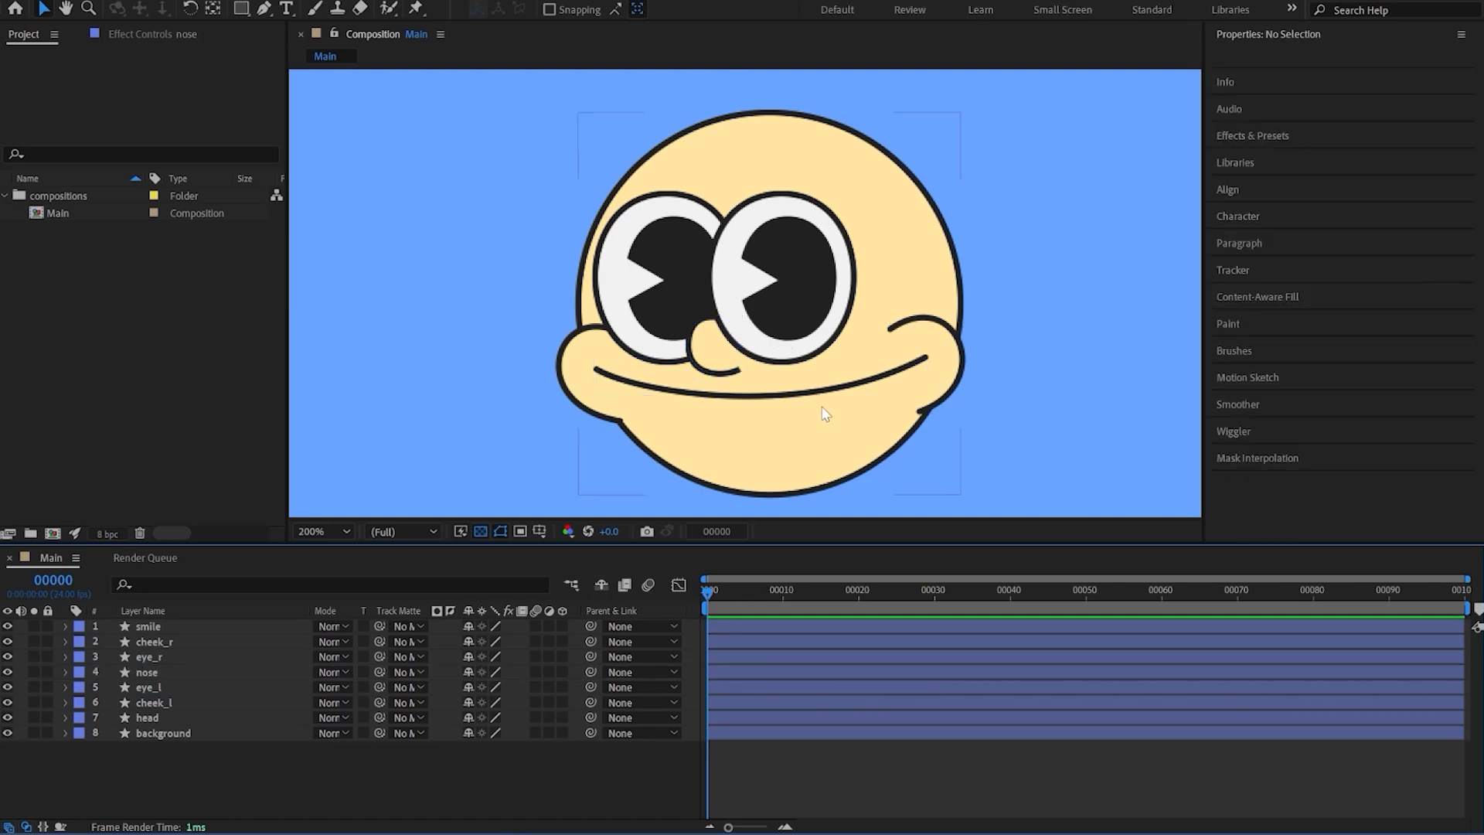
{"action": "left_click_drag", "start_coordinate": [828, 415], "coordinate": [832, 454]}
{"action": "key", "text": "g"}
{"action": "mouse_move", "coordinate": [718, 143]}
{"action": "left_mouse_down"}
{"action": "mouse_move", "coordinate": [702, 147]}
{"action": "mouse_move", "coordinate": [778, 195]}
{"action": "mouse_move", "coordinate": [865, 208]}
{"action": "left_mouse_up"}
{"action": "left_click_drag", "start_coordinate": [832, 140], "coordinate": [805, 144]}
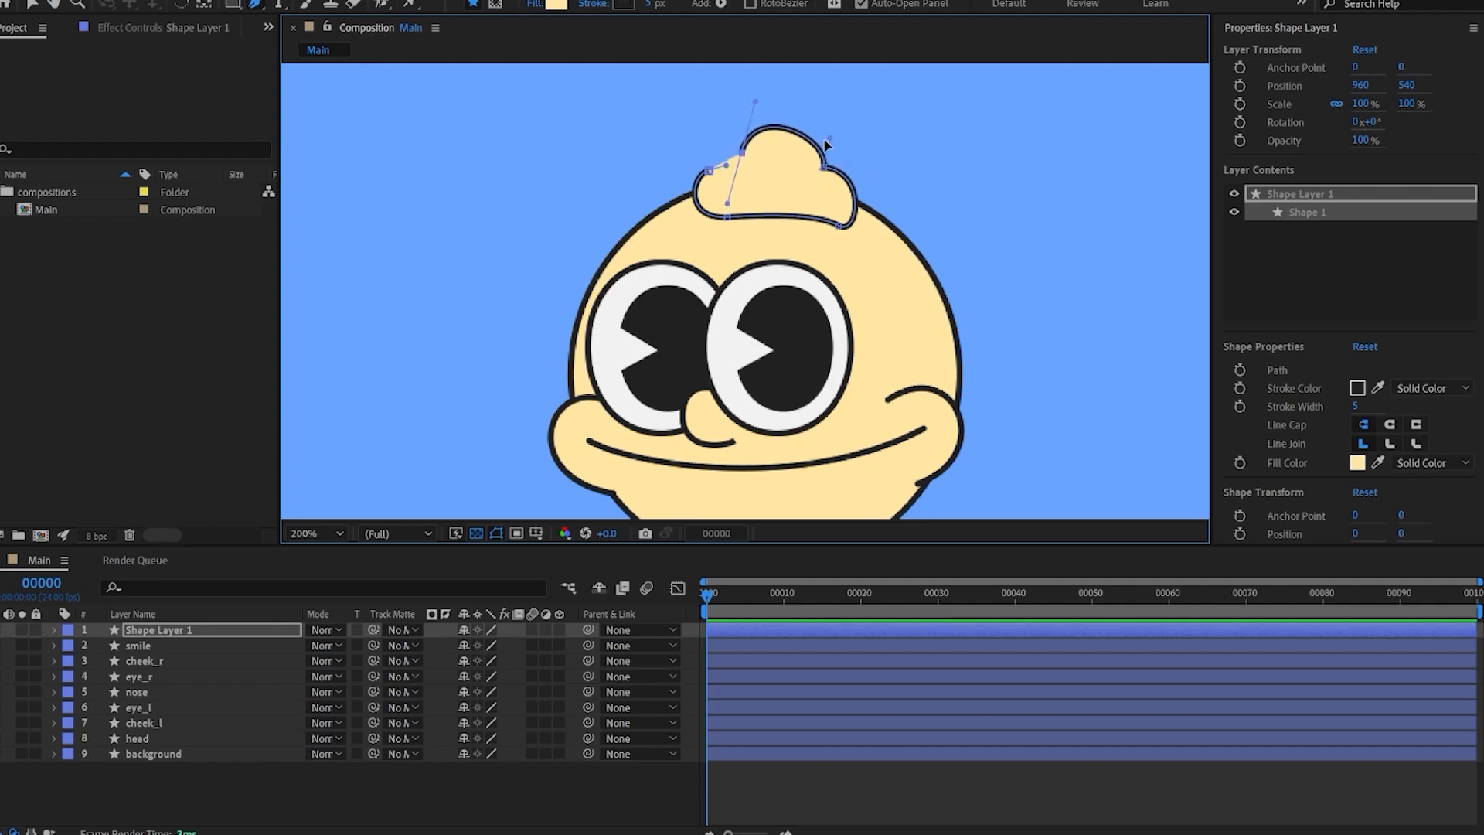
Change the fill color of the hair shape to orange
{"action": "left_click", "coordinate": [1348, 462]}
{"action": "type", "text": "FFC4A2"}
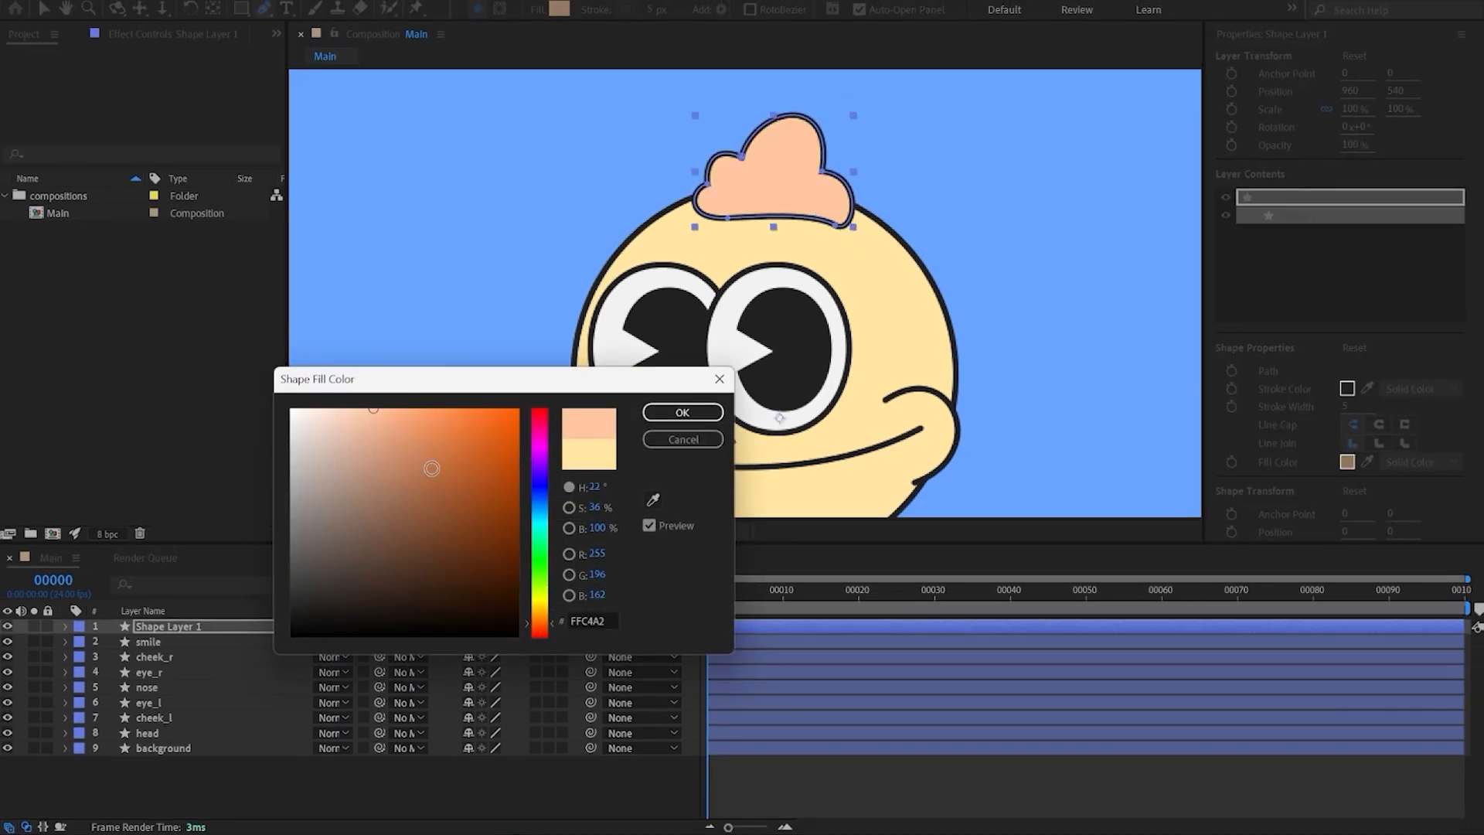
{"action": "left_click", "coordinate": [682, 412]}
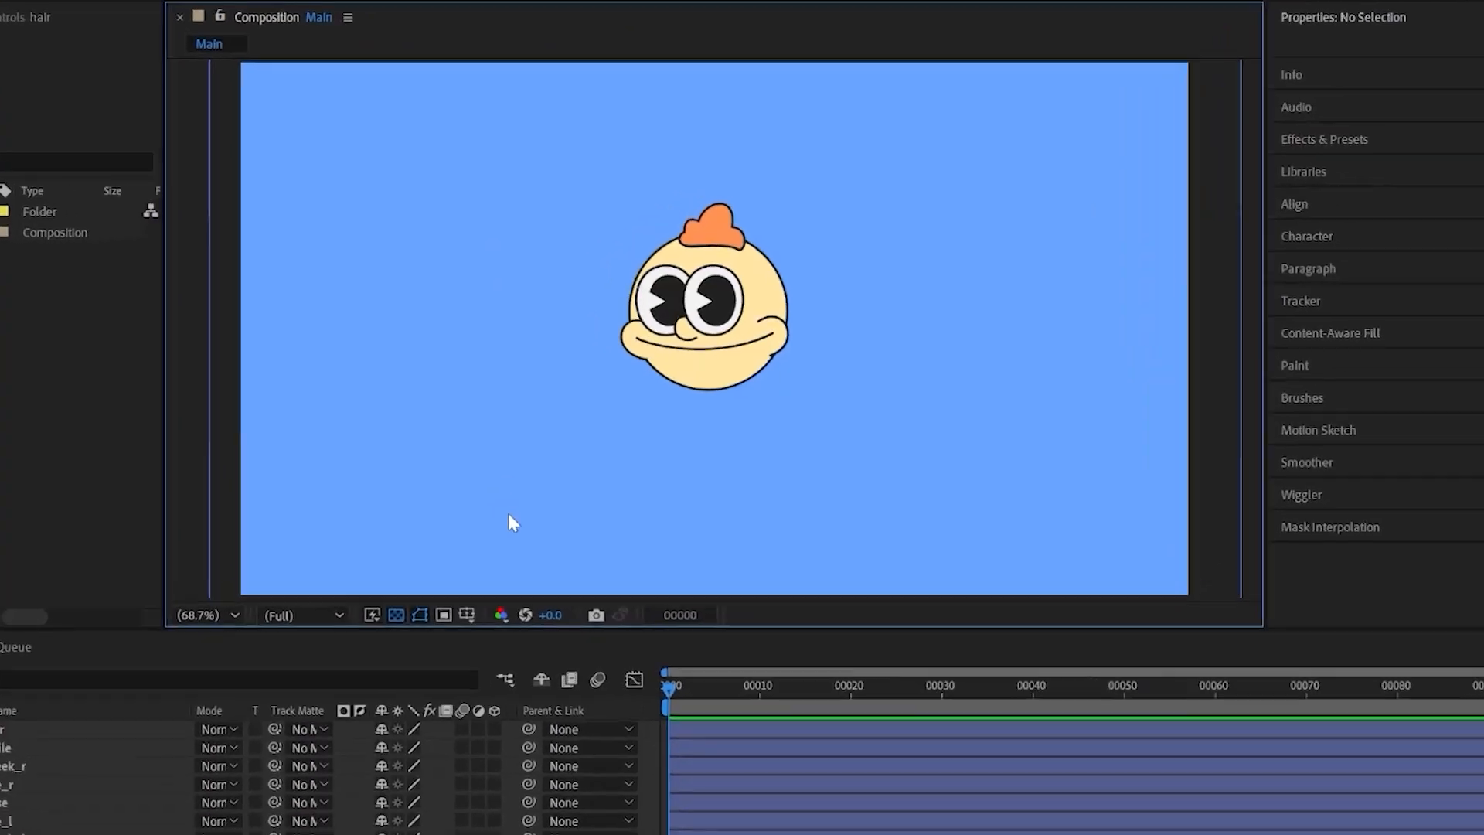
Try moving the head layer alone away from the facial features and undo the move
{"action": "left_click", "coordinate": [768, 290]}
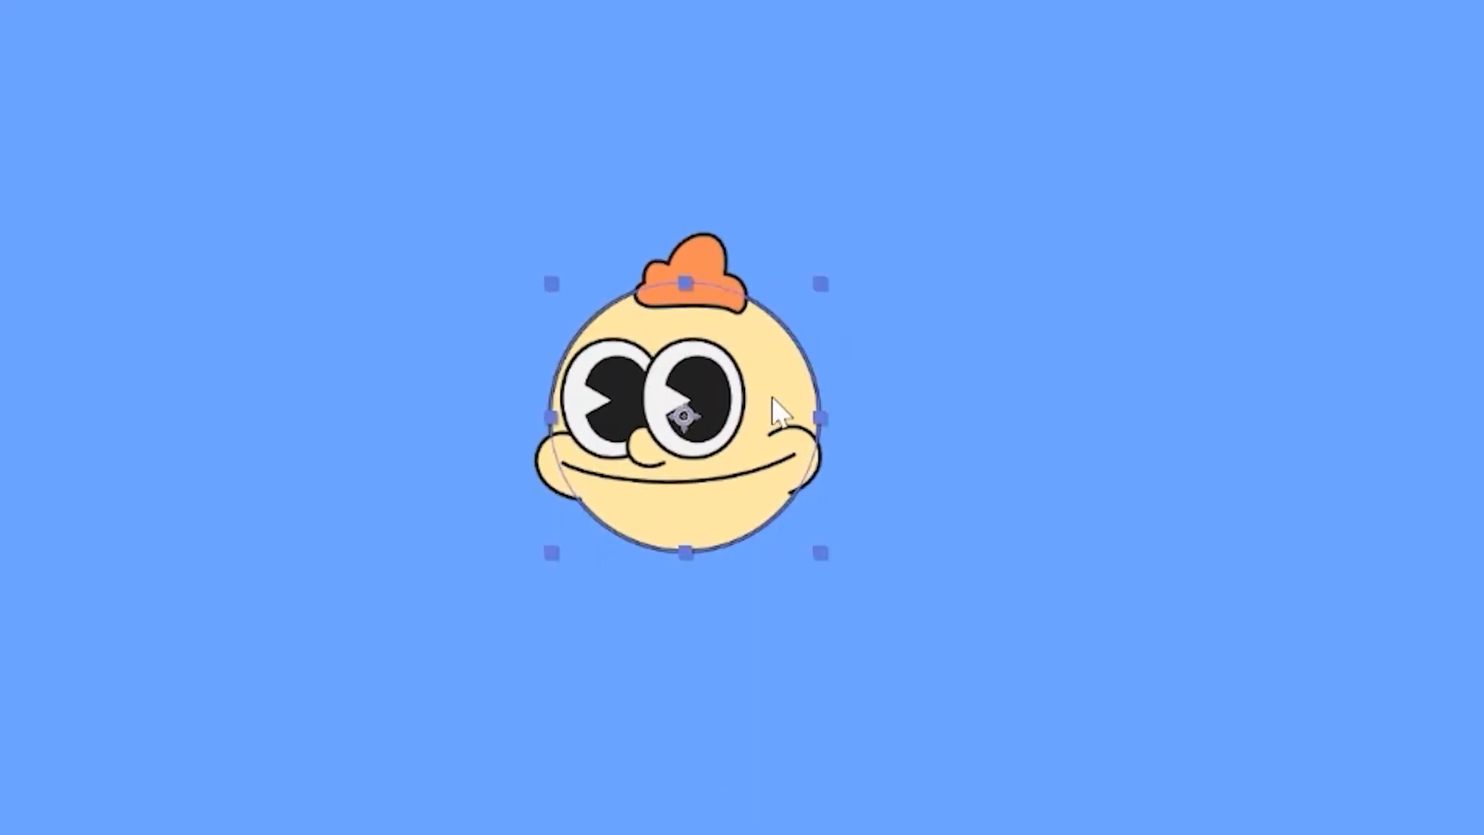
{"action": "left_click_drag", "start_coordinate": [772, 396], "coordinate": [1126, 393]}
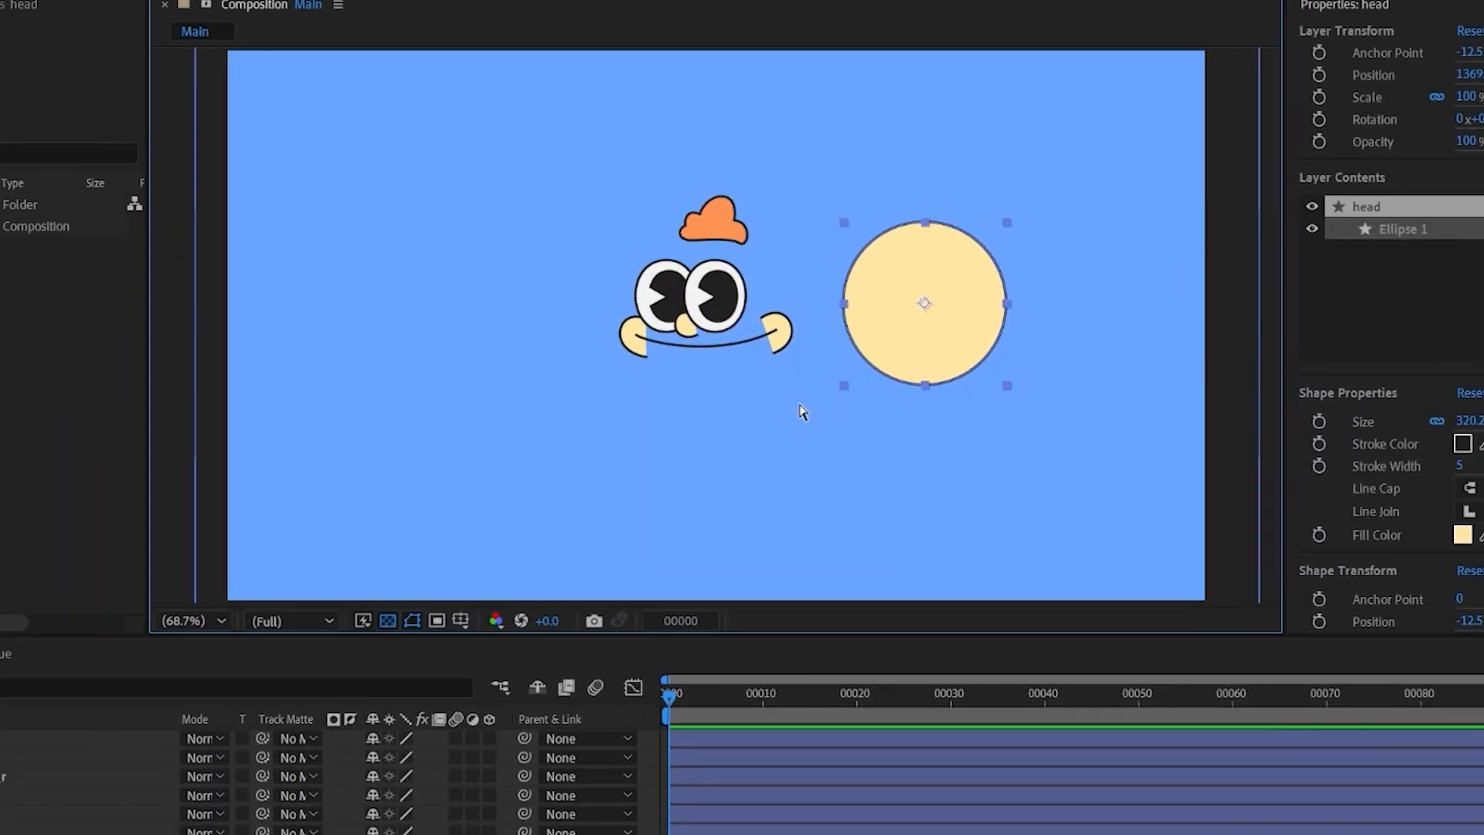
{"action": "key", "text": "ctrl+z"}
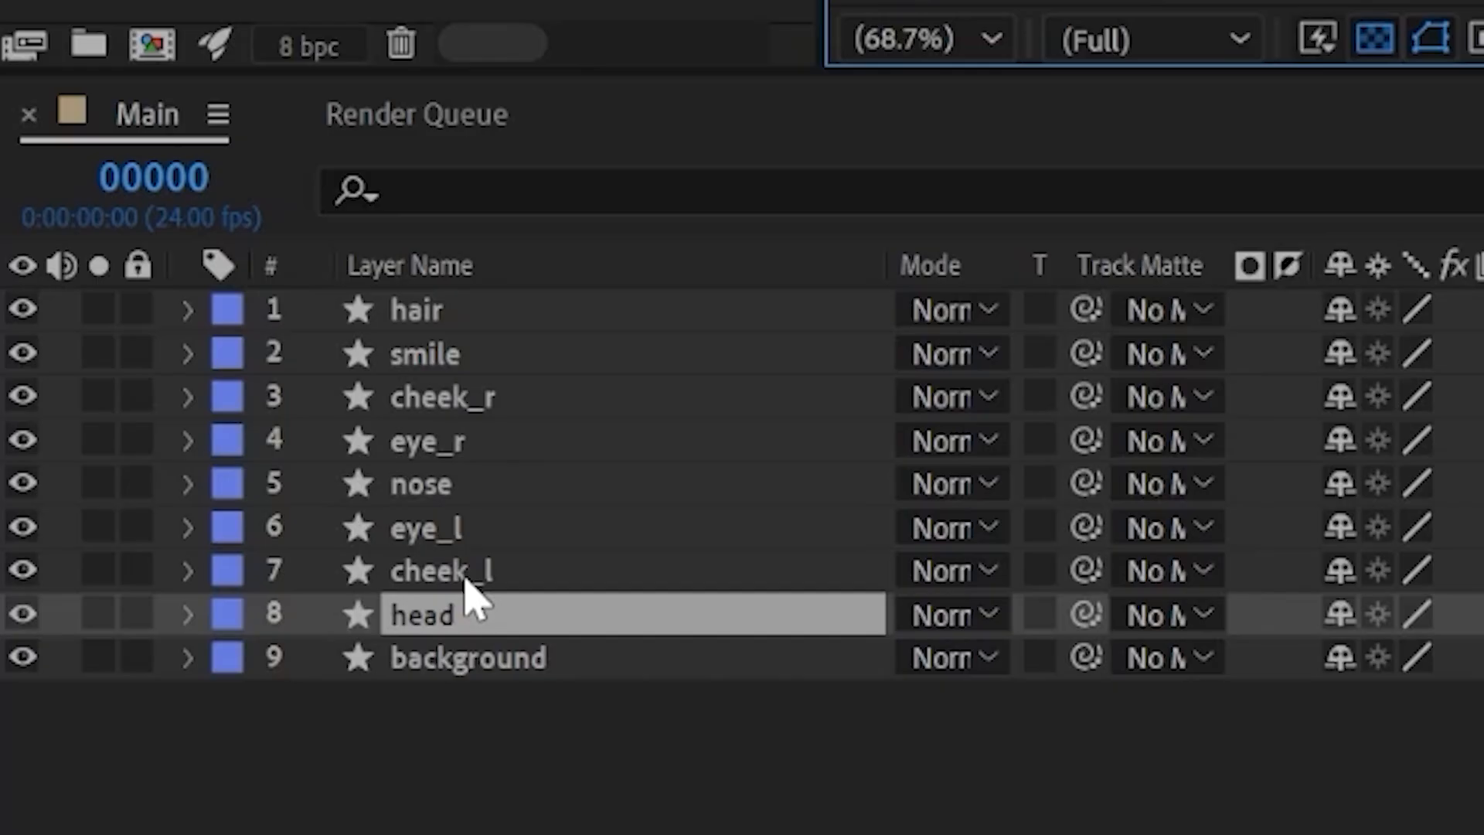
Parent all layers from hair through cheek_l to the head layer and test the link by moving the head
{"action": "left_click", "coordinate": [469, 324]}
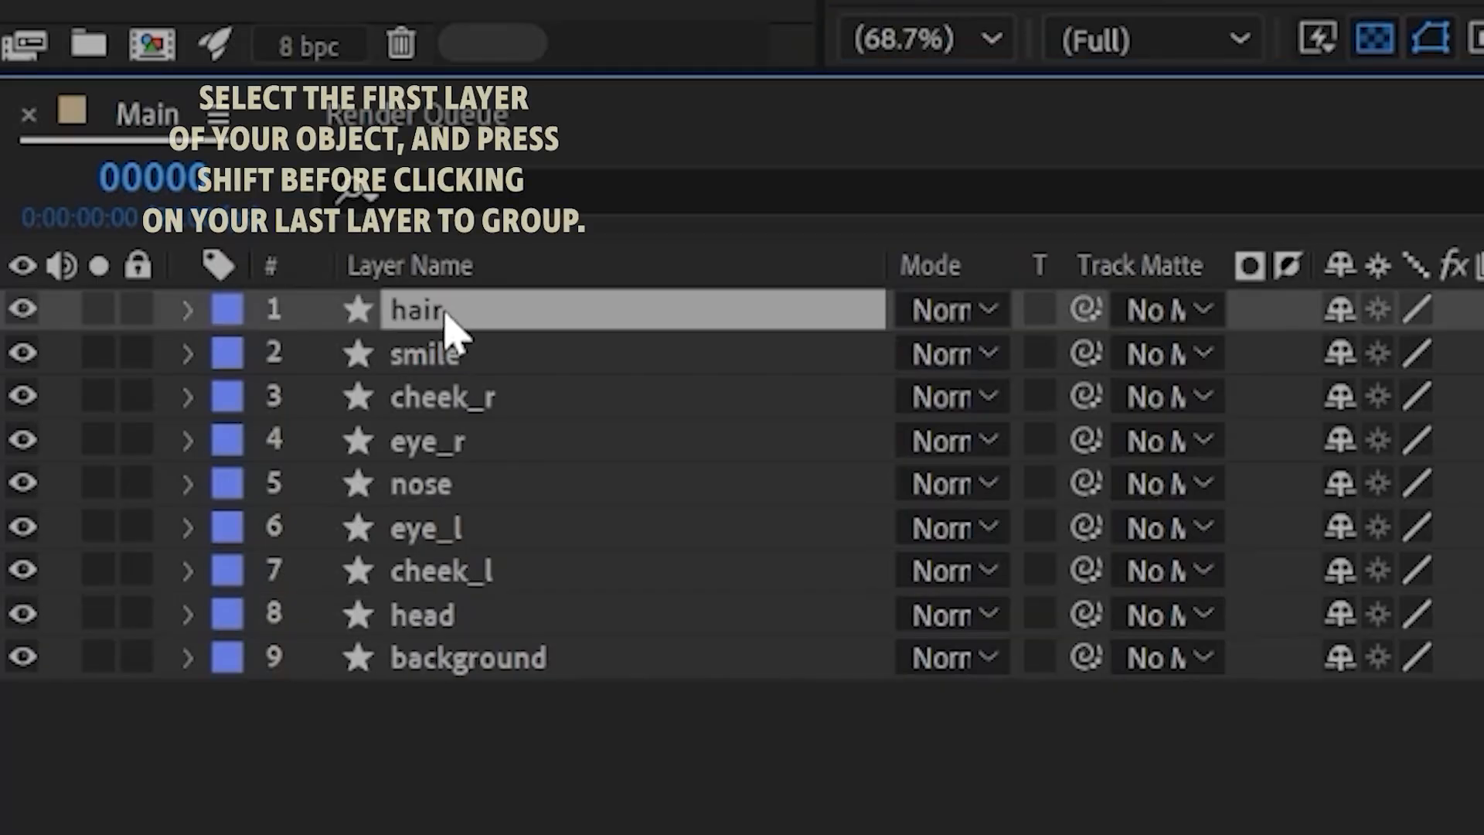
{"action": "left_click", "coordinate": [479, 596], "text": "shift"}
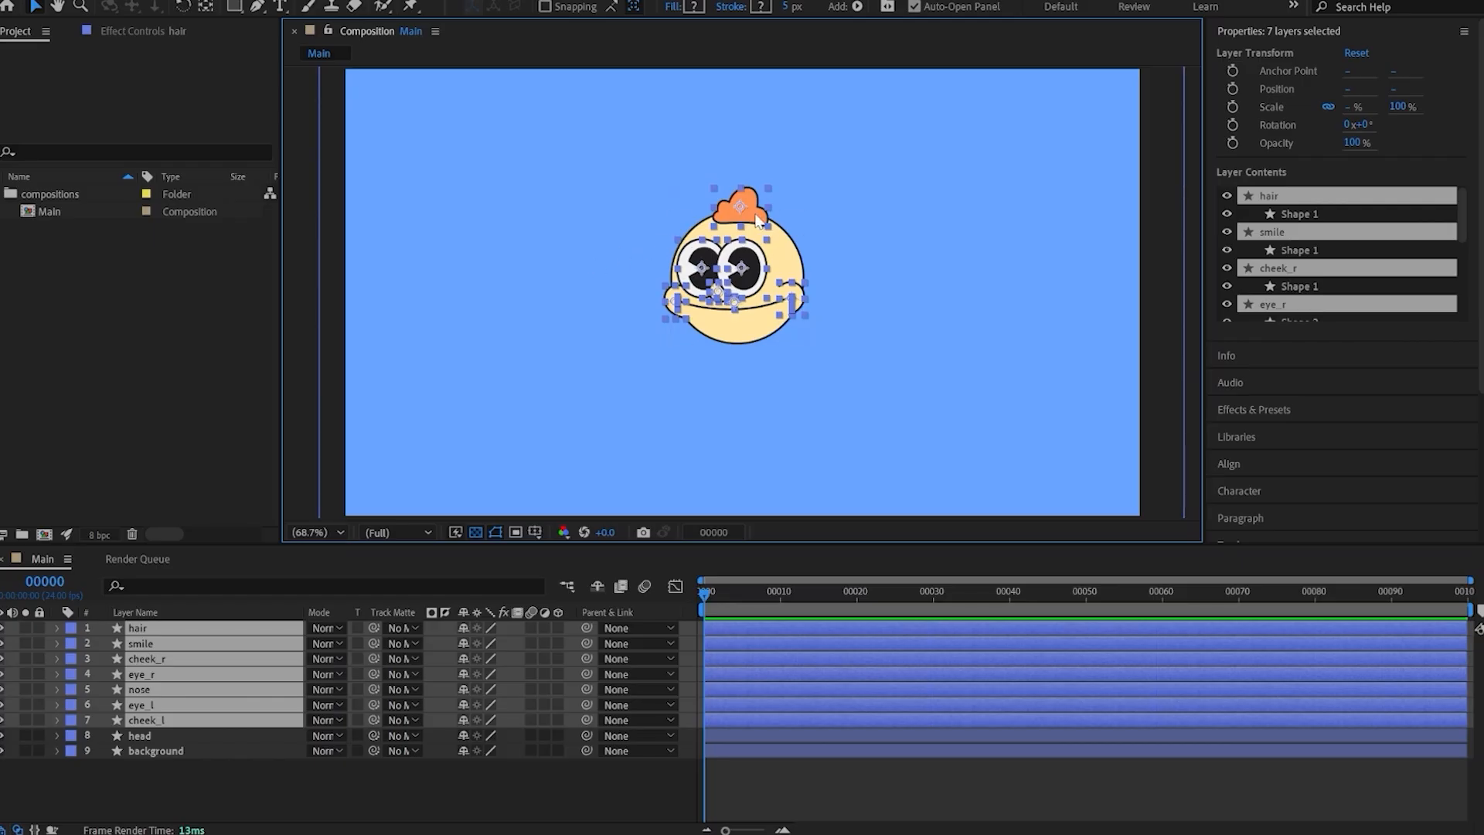
{"action": "left_click_drag", "start_coordinate": [756, 220], "coordinate": [711, 248]}
{"action": "key", "text": "ctrl+z"}
{"action": "left_click_drag", "start_coordinate": [586, 628], "coordinate": [279, 659]}
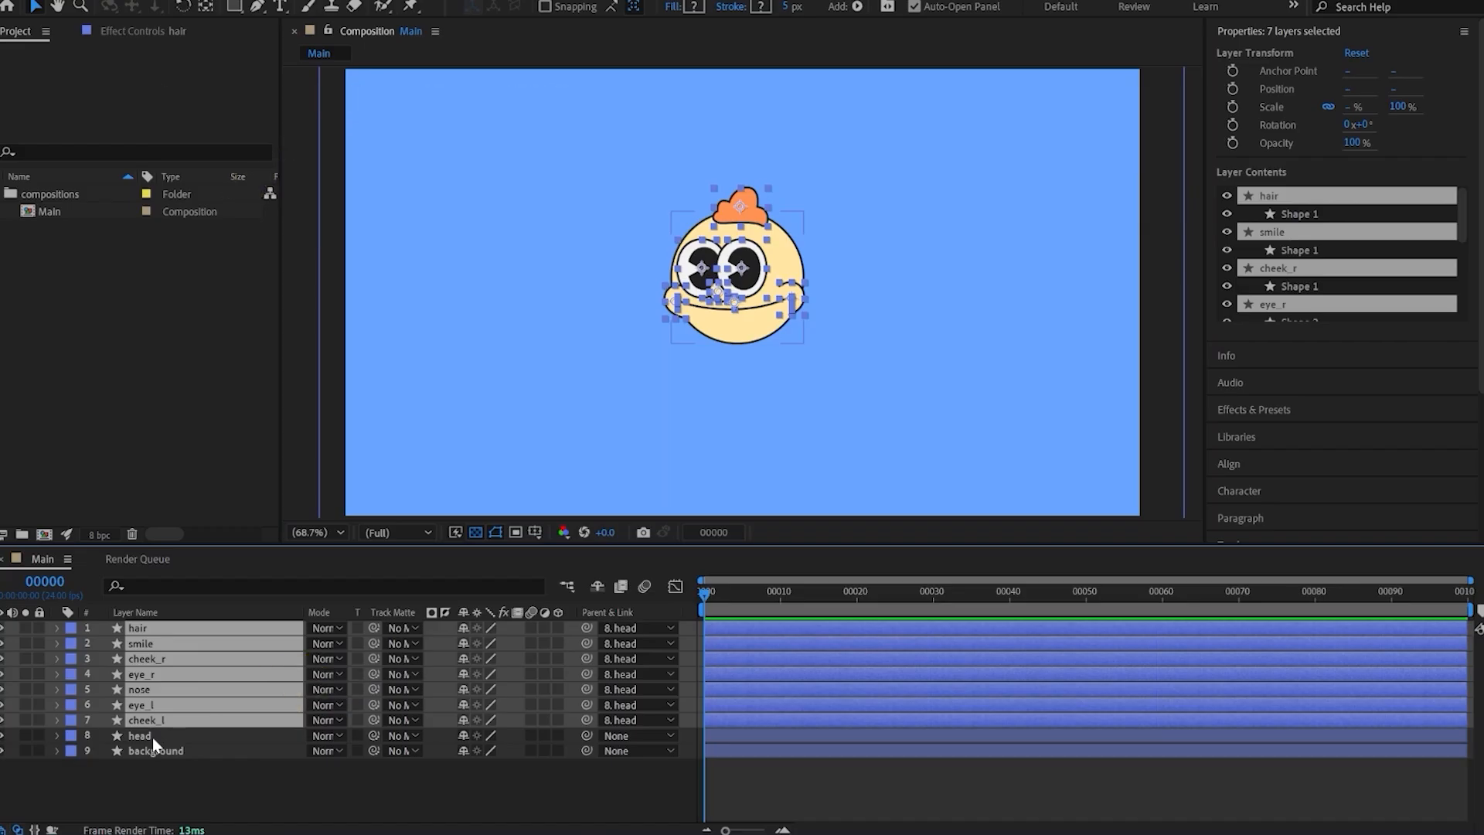
{"action": "left_click", "coordinate": [152, 737]}
{"action": "left_click_drag", "start_coordinate": [751, 302], "coordinate": [593, 310]}
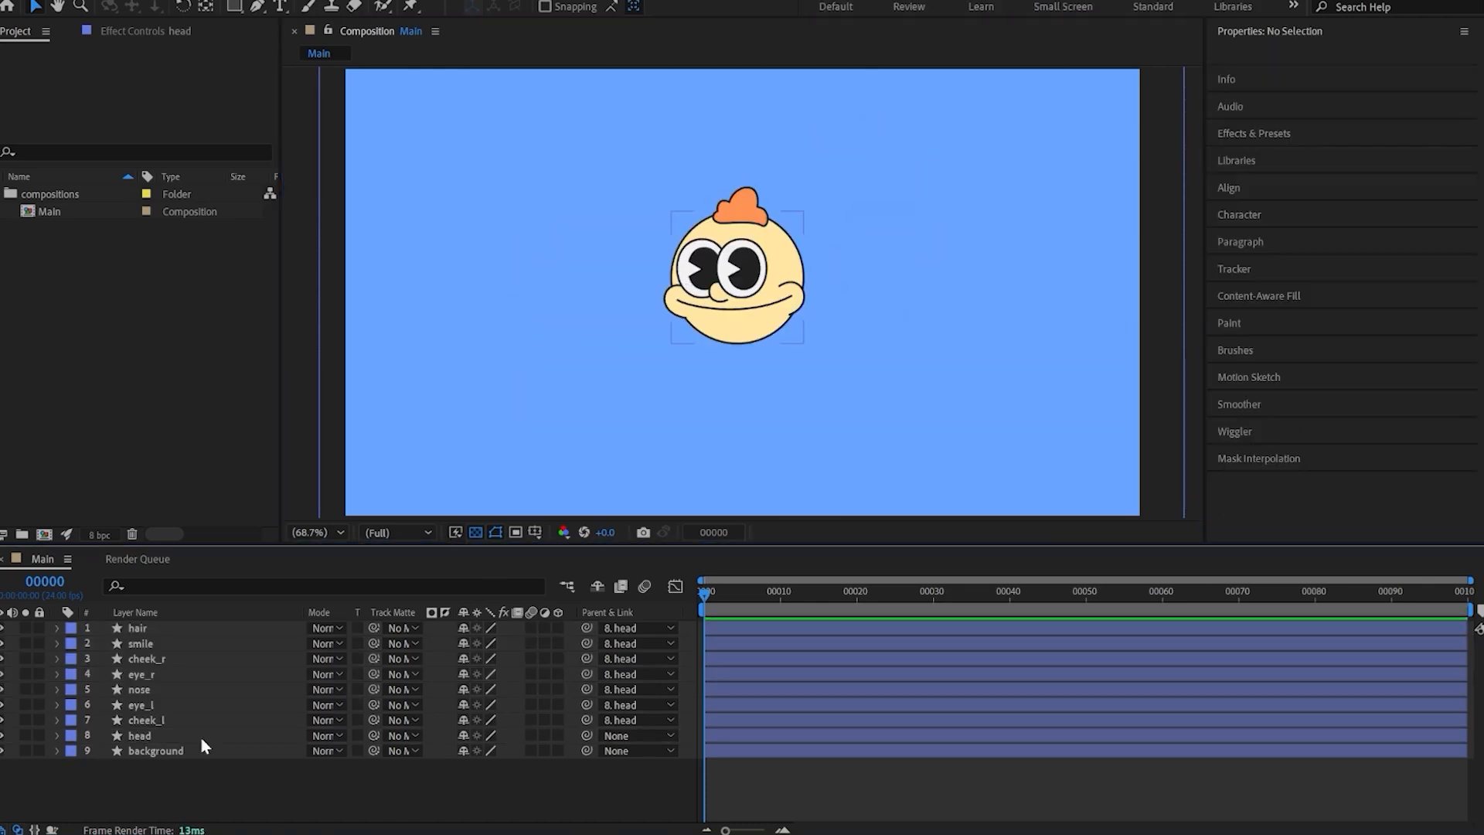
Reveal the Position, Scale, Rotation and Opacity properties of the head layer together in the timeline
{"action": "left_click", "coordinate": [216, 736]}
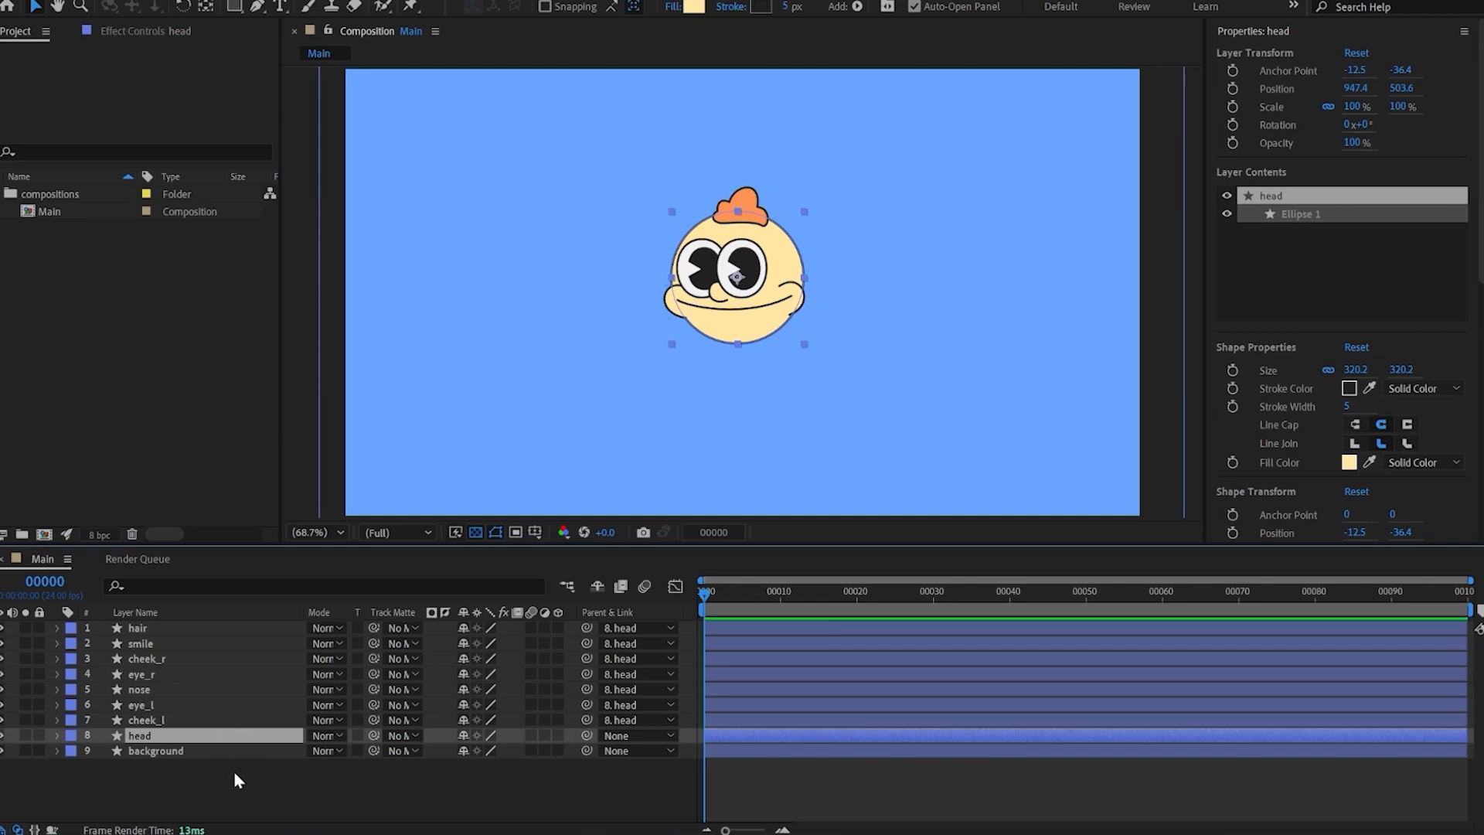
{"action": "key", "text": "p"}
{"action": "key", "text": "r"}
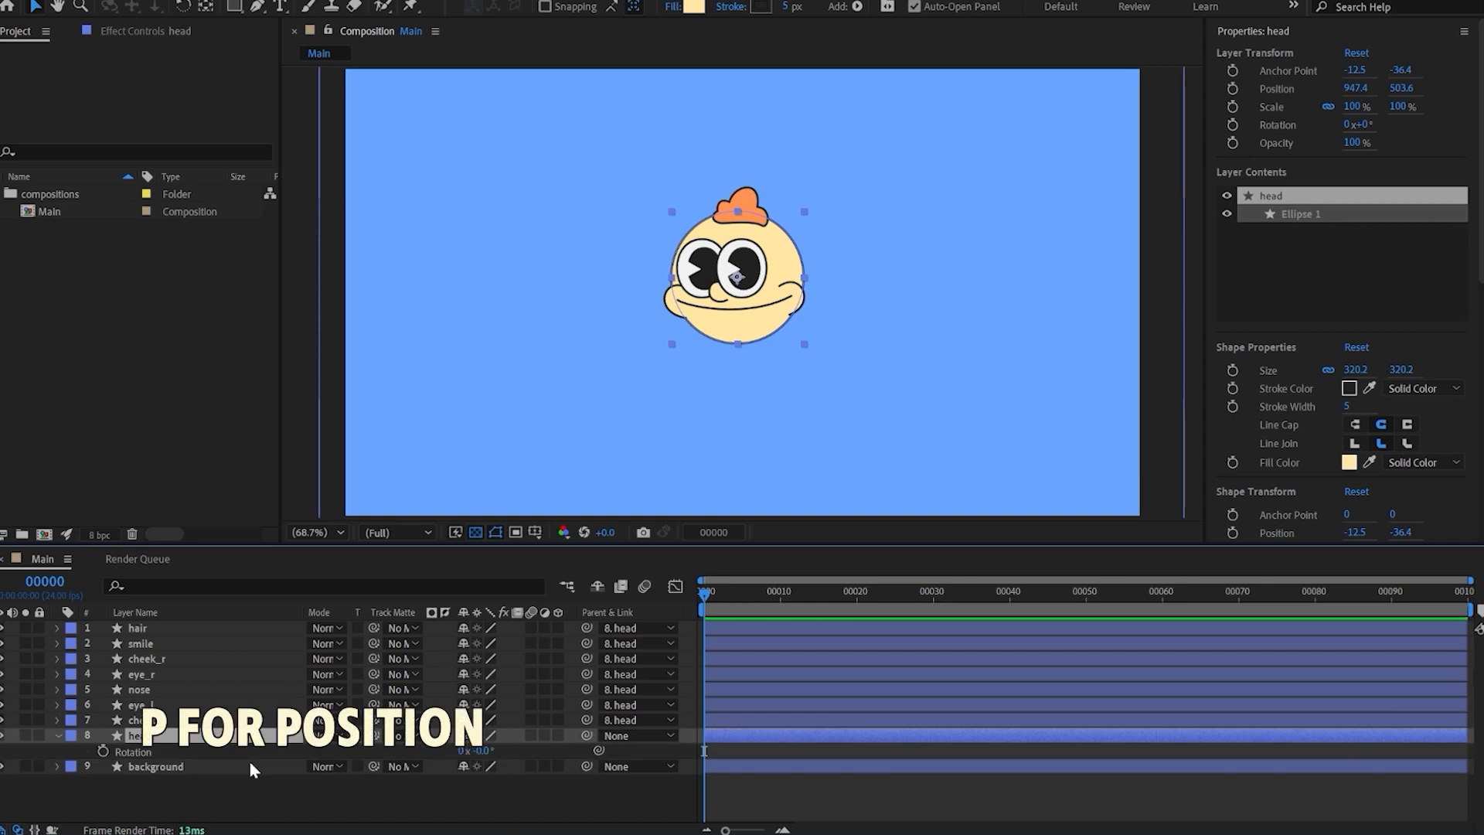
{"action": "key", "text": "s"}
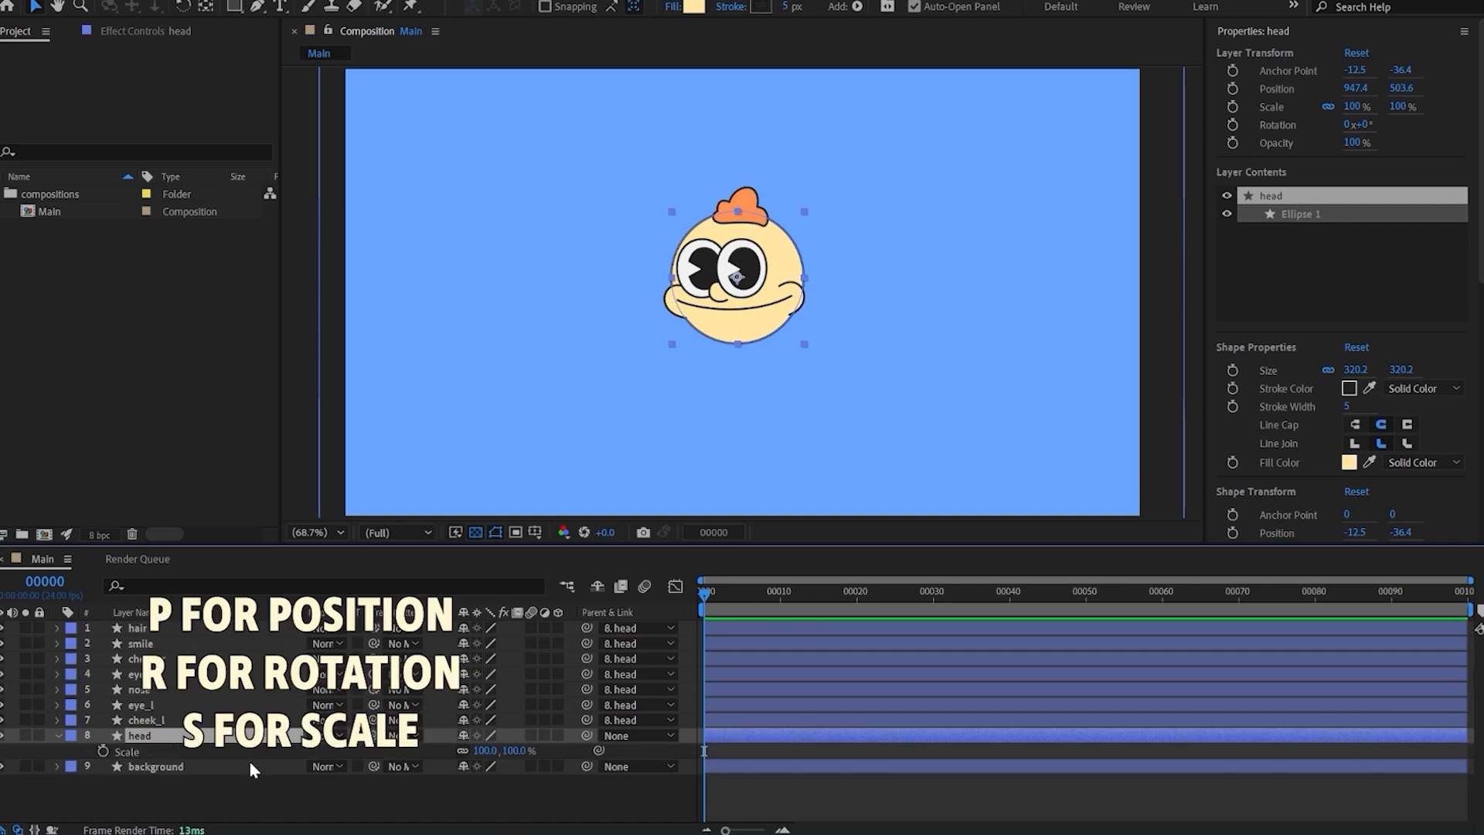
{"action": "key", "text": "t"}
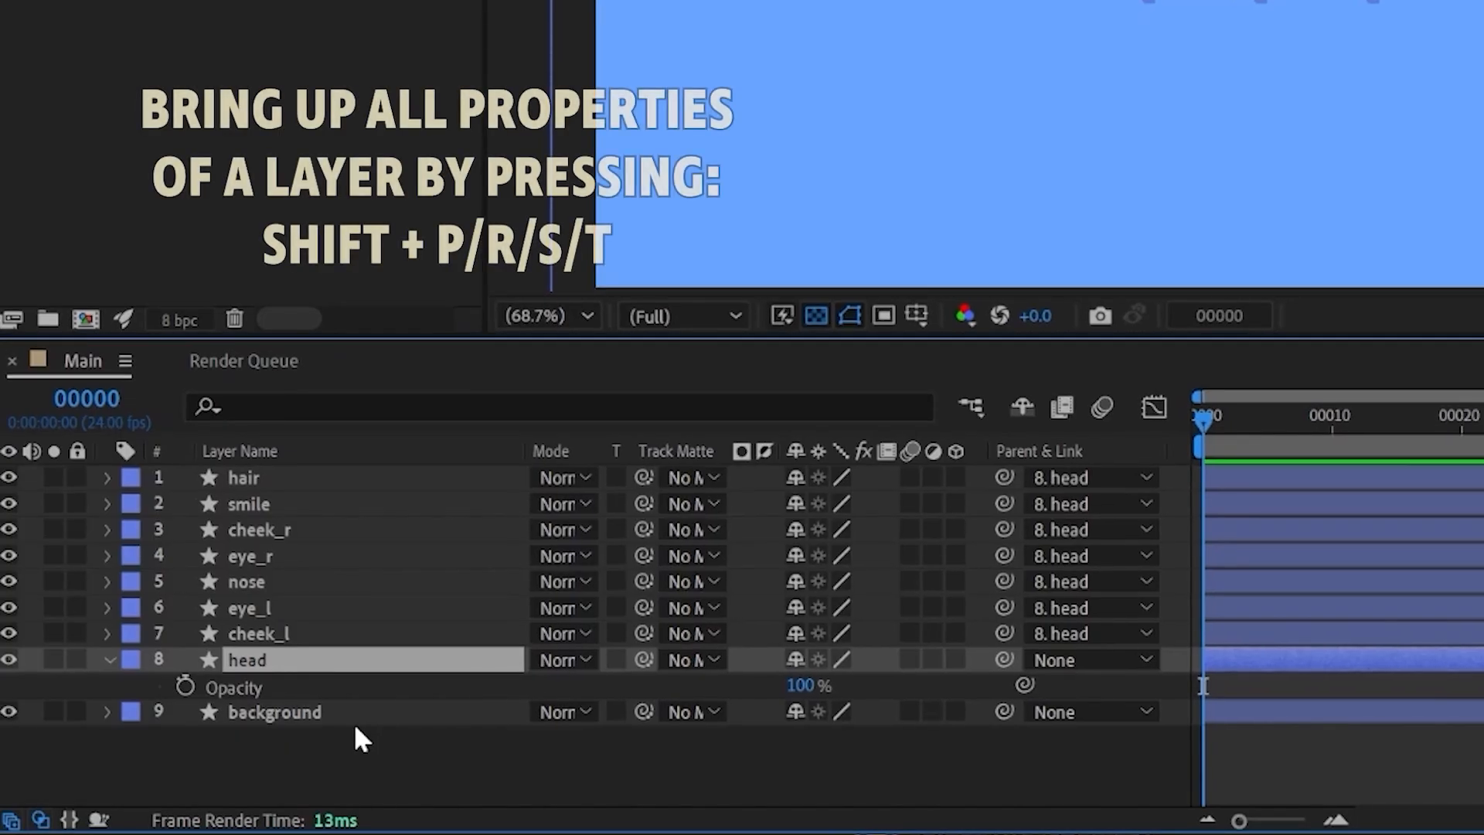
{"action": "key", "text": "shift+p"}
{"action": "key", "text": "shift+r"}
{"action": "key", "text": "shift+s"}
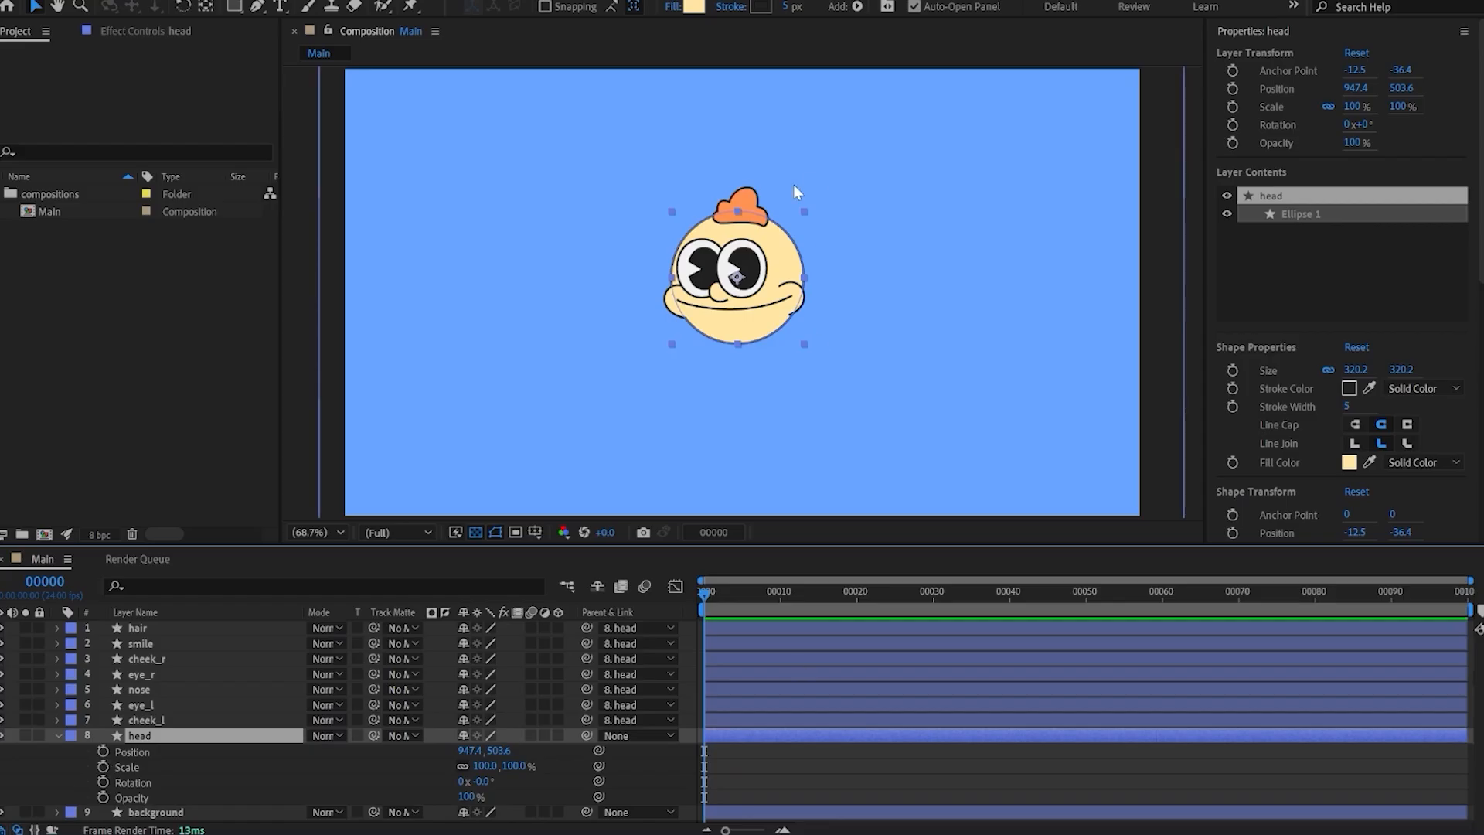
Try moving the head to the left without keyframes, preview the timeline and undo the move
{"action": "left_click_drag", "start_coordinate": [796, 271], "coordinate": [618, 299]}
{"action": "left_click", "coordinate": [854, 591]}
{"action": "left_click", "coordinate": [682, 594]}
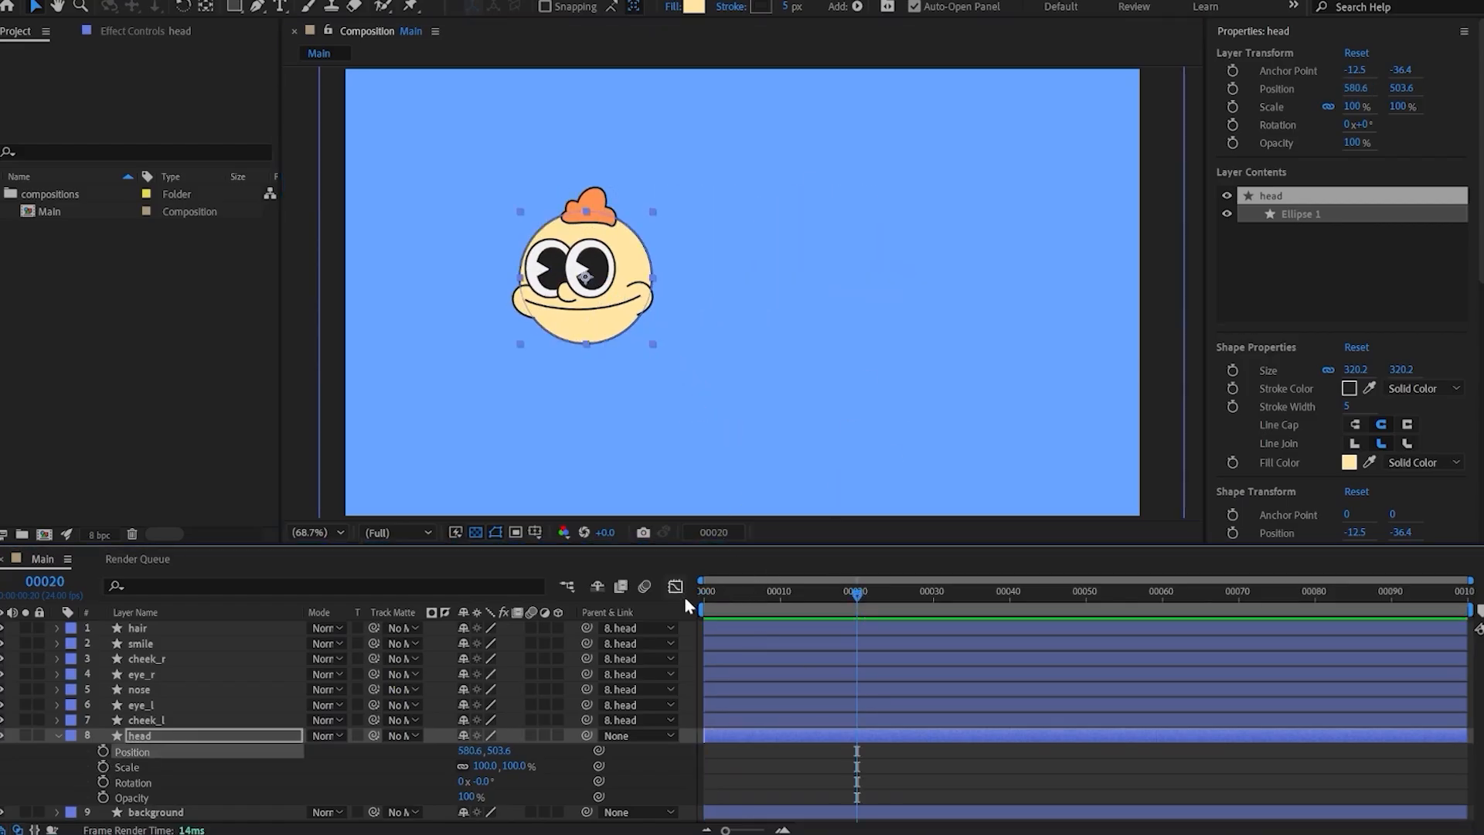
{"action": "key", "text": "space"}
{"action": "key", "text": "space"}
{"action": "key", "text": "ctrl+z"}
{"action": "key", "text": "ctrl+z"}
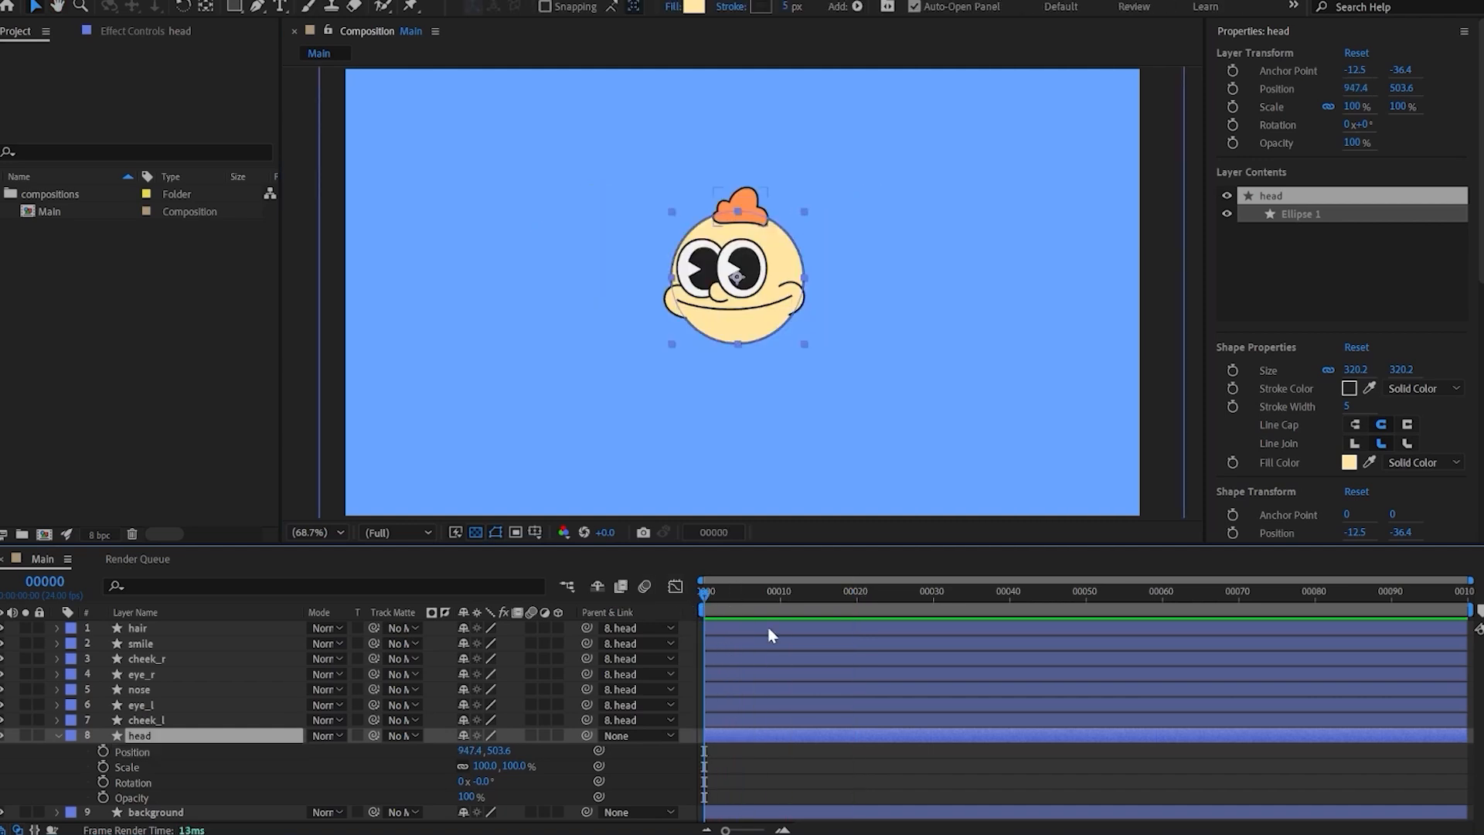
Try keyframing the head's position from frame 0 to a spot farther right at frame 20, and remove the position animation
{"action": "left_click", "coordinate": [104, 752]}
{"action": "left_click", "coordinate": [741, 592]}
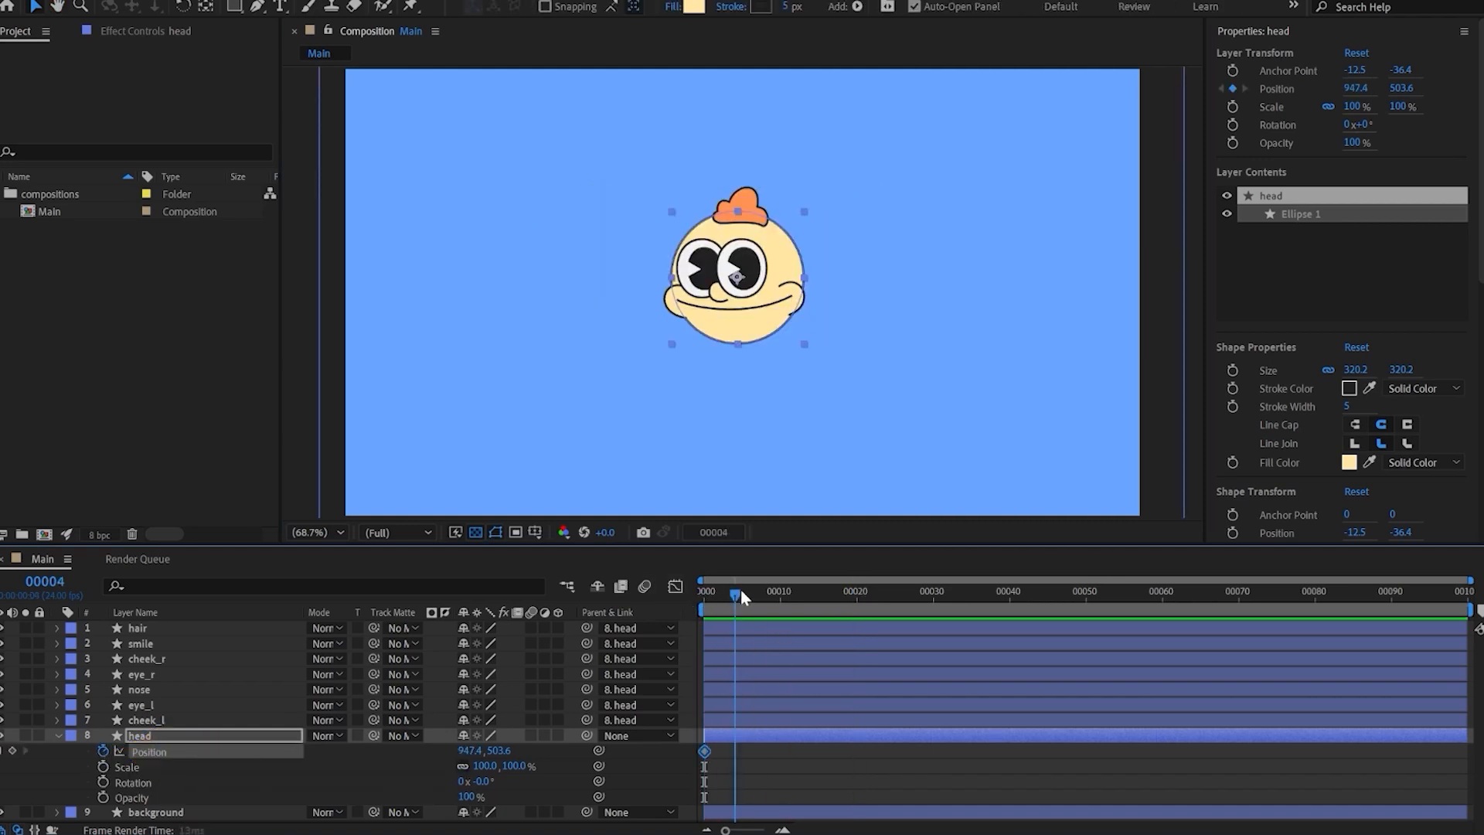
{"action": "left_click_drag", "start_coordinate": [794, 285], "coordinate": [1062, 284]}
{"action": "left_click", "coordinate": [702, 598]}
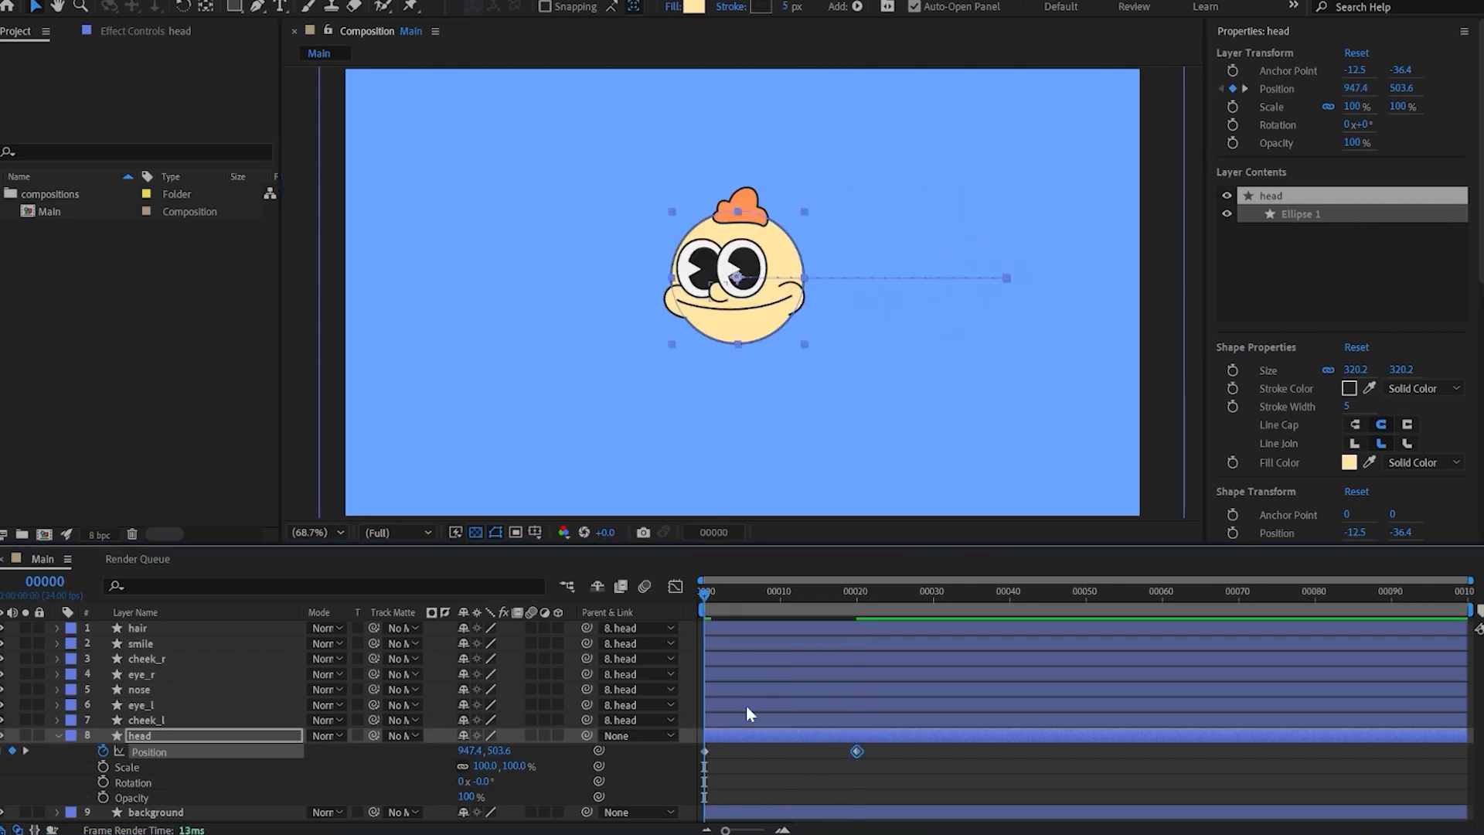
{"action": "key", "text": "space"}
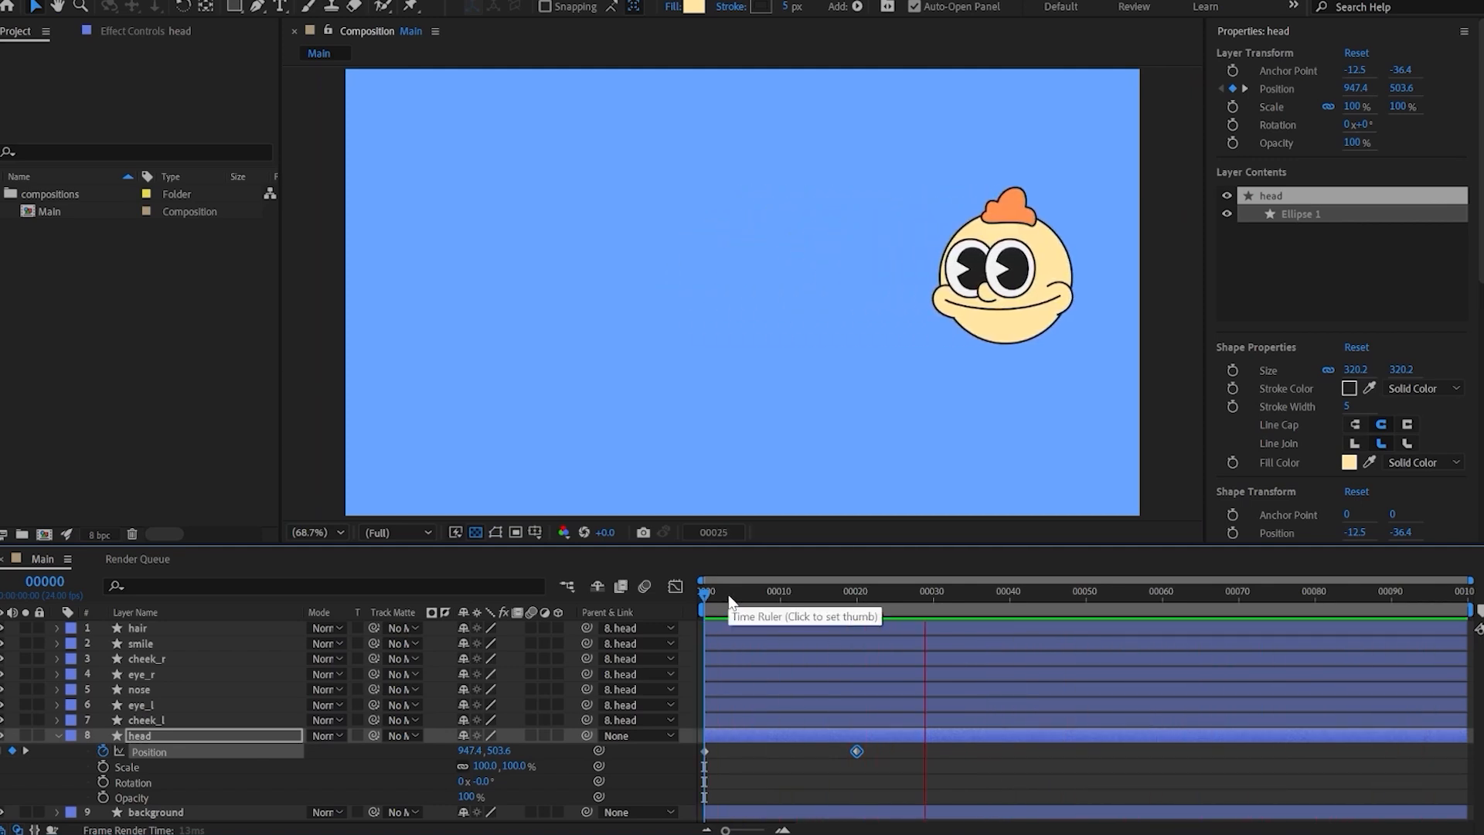
{"action": "left_click", "coordinate": [182, 776]}
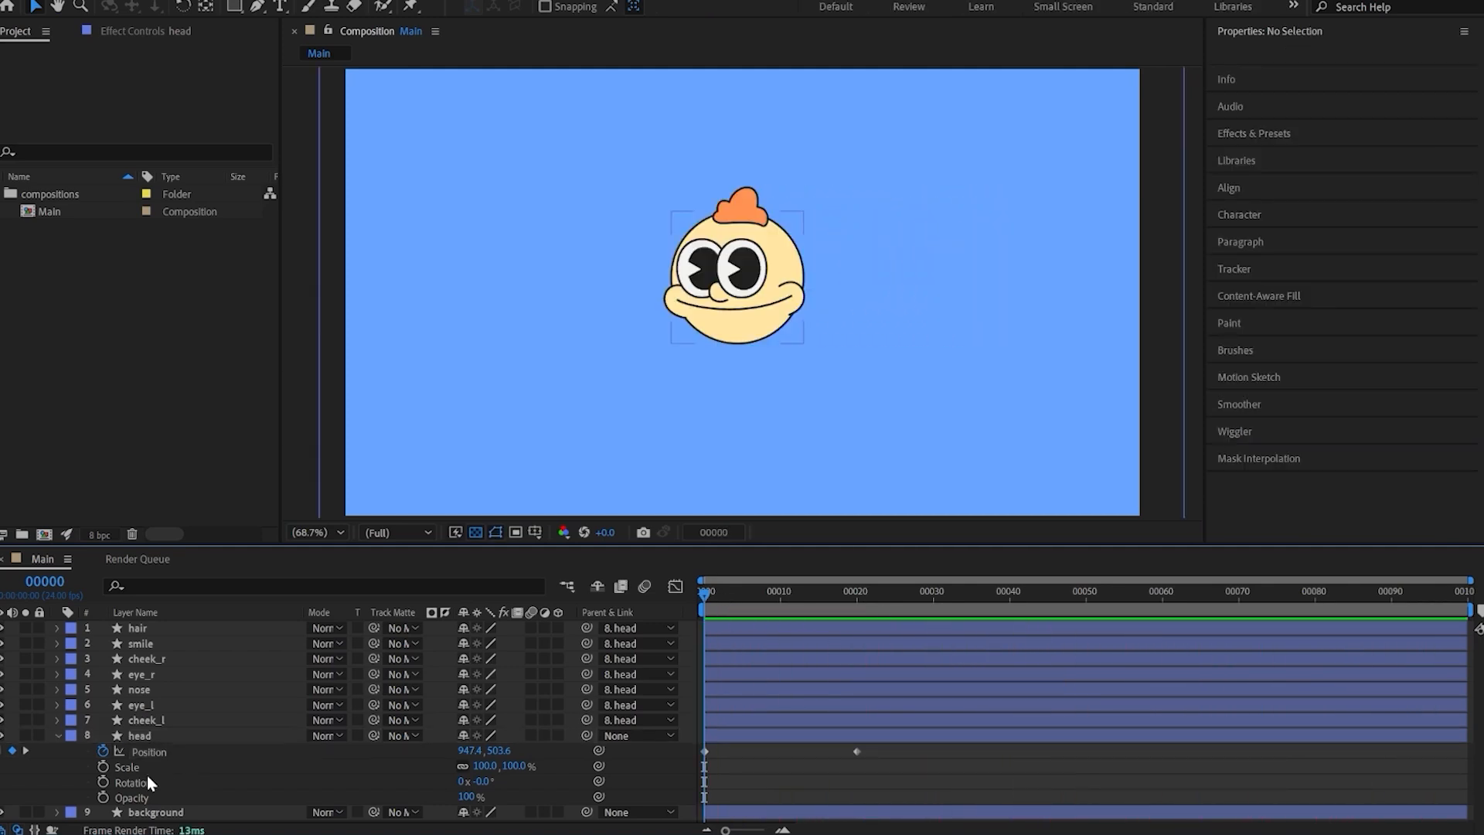
{"action": "left_click", "coordinate": [103, 751]}
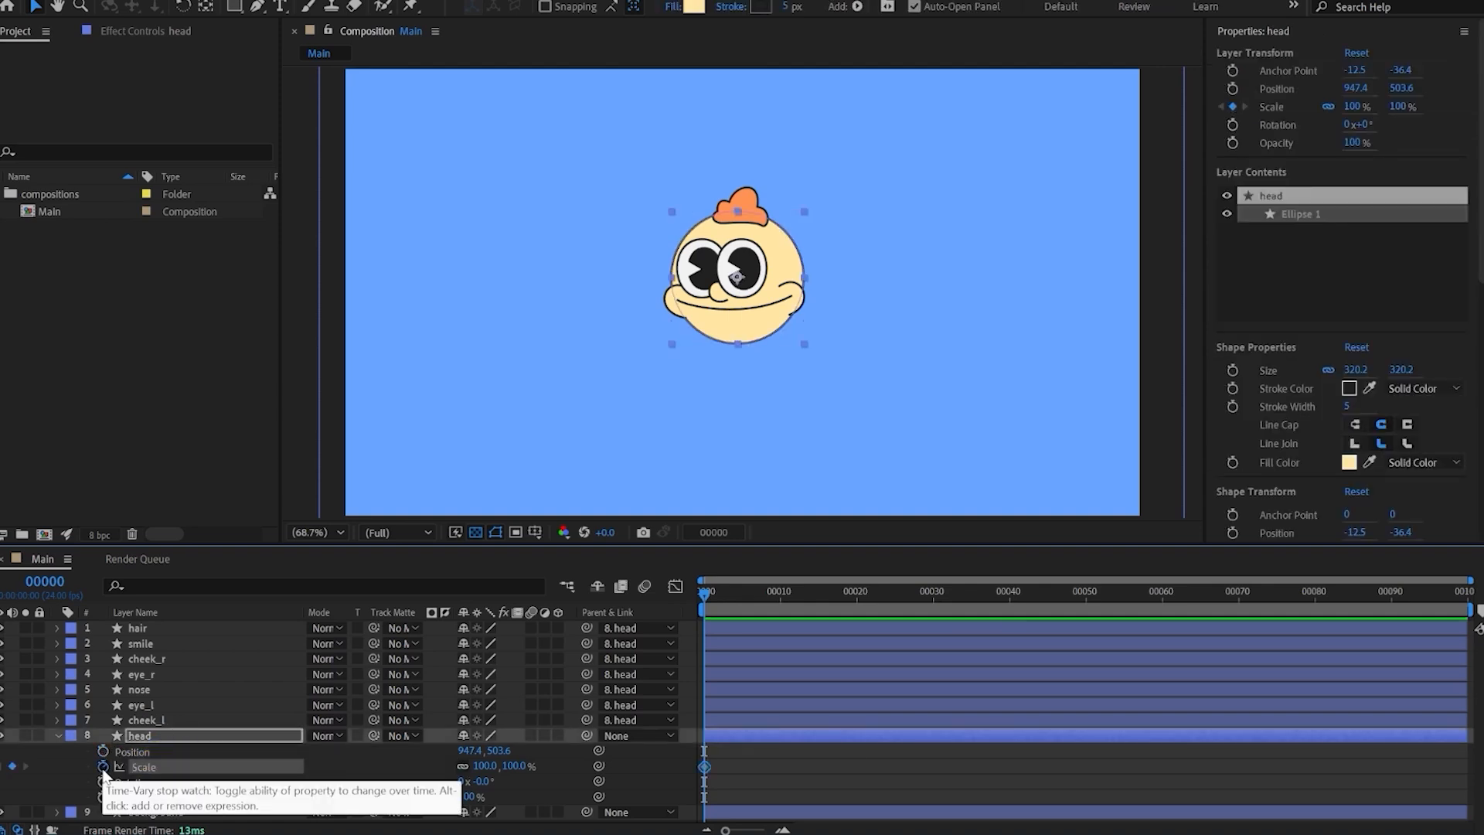
Keyframe the head's scale from 0% at frame 0 to 100% at frame 10
{"action": "left_click", "coordinate": [103, 768]}
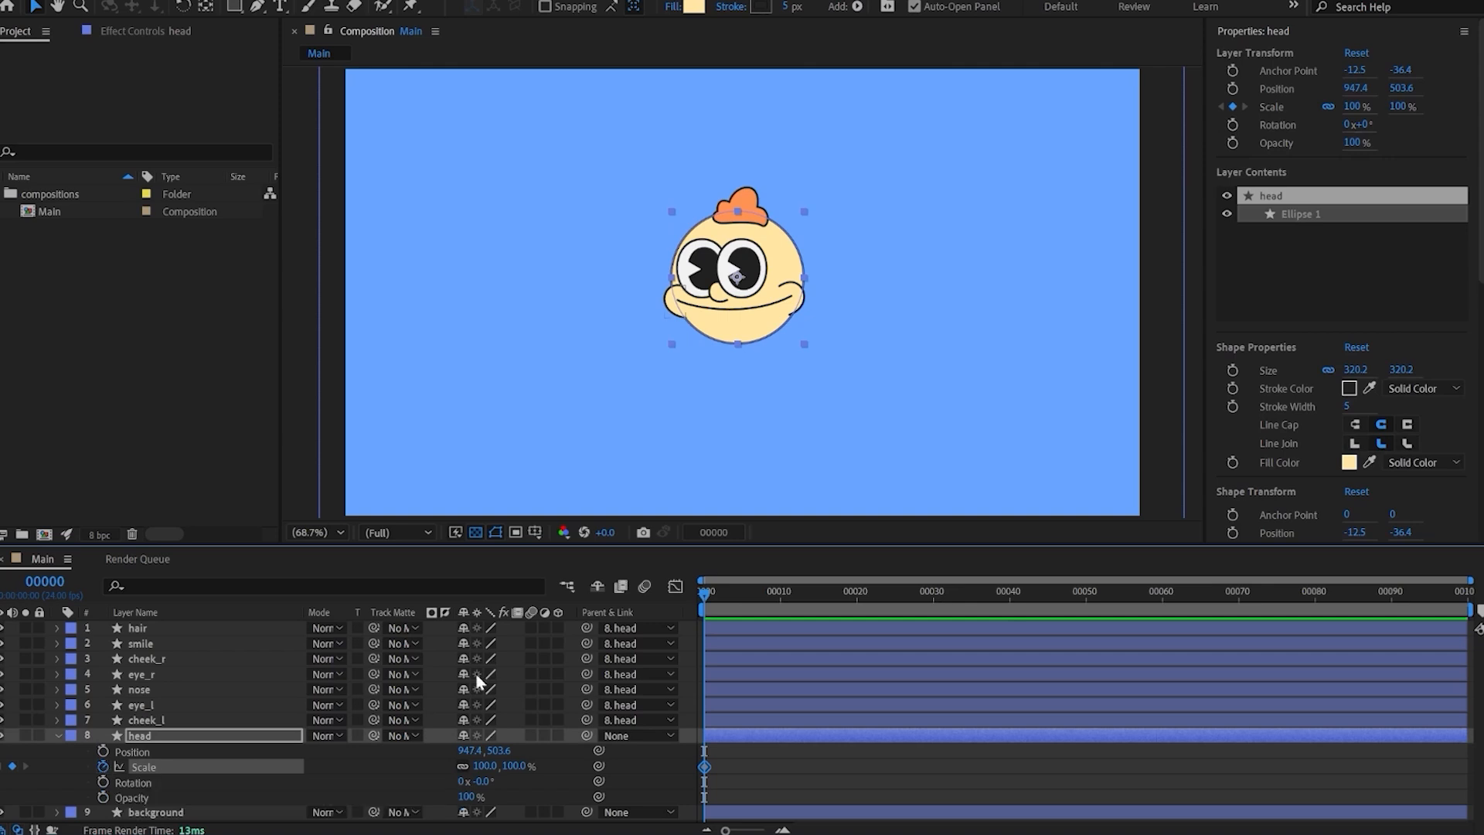
{"action": "left_click", "coordinate": [781, 597]}
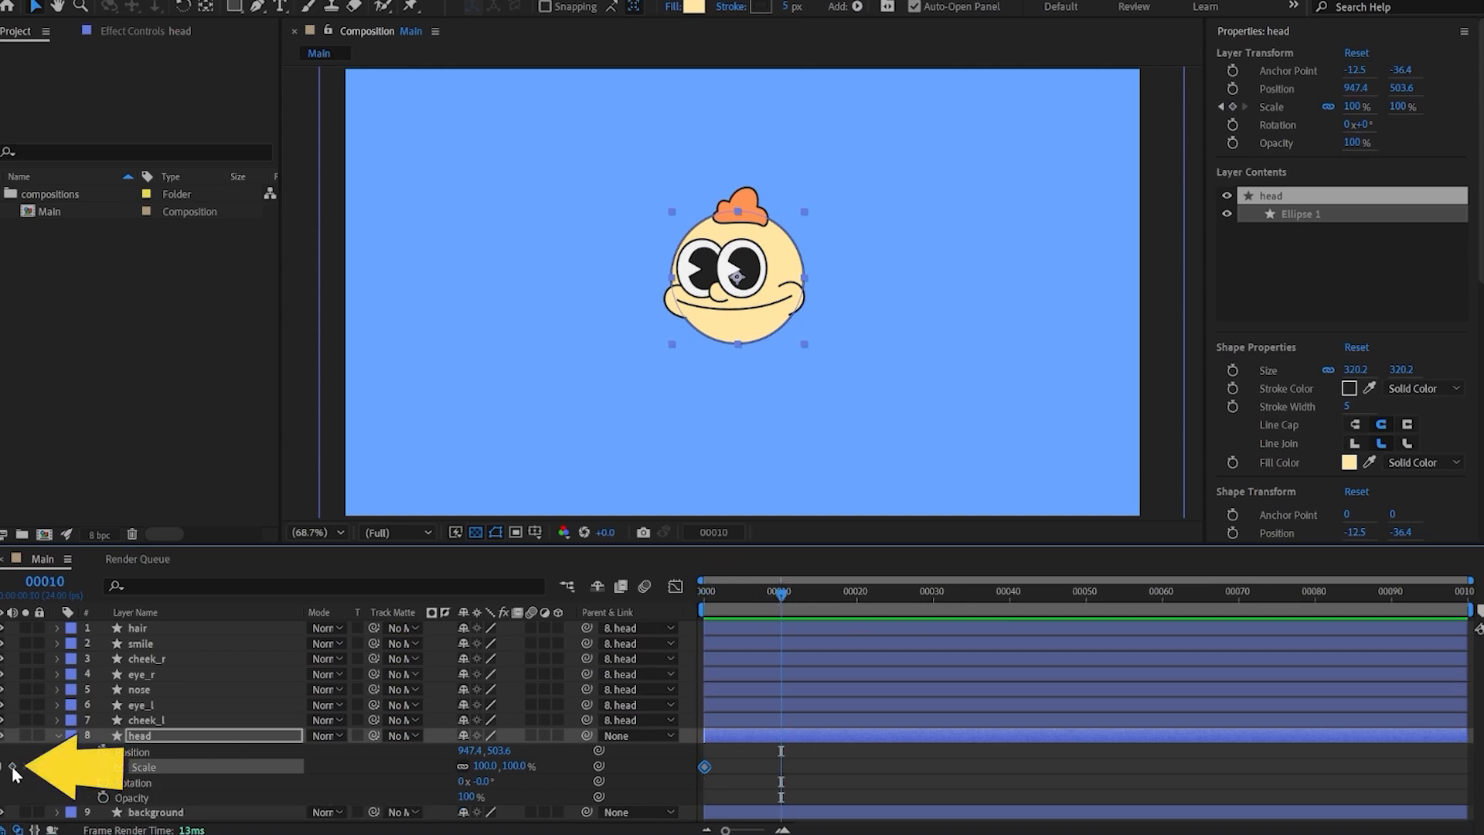
{"action": "left_click", "coordinate": [13, 766]}
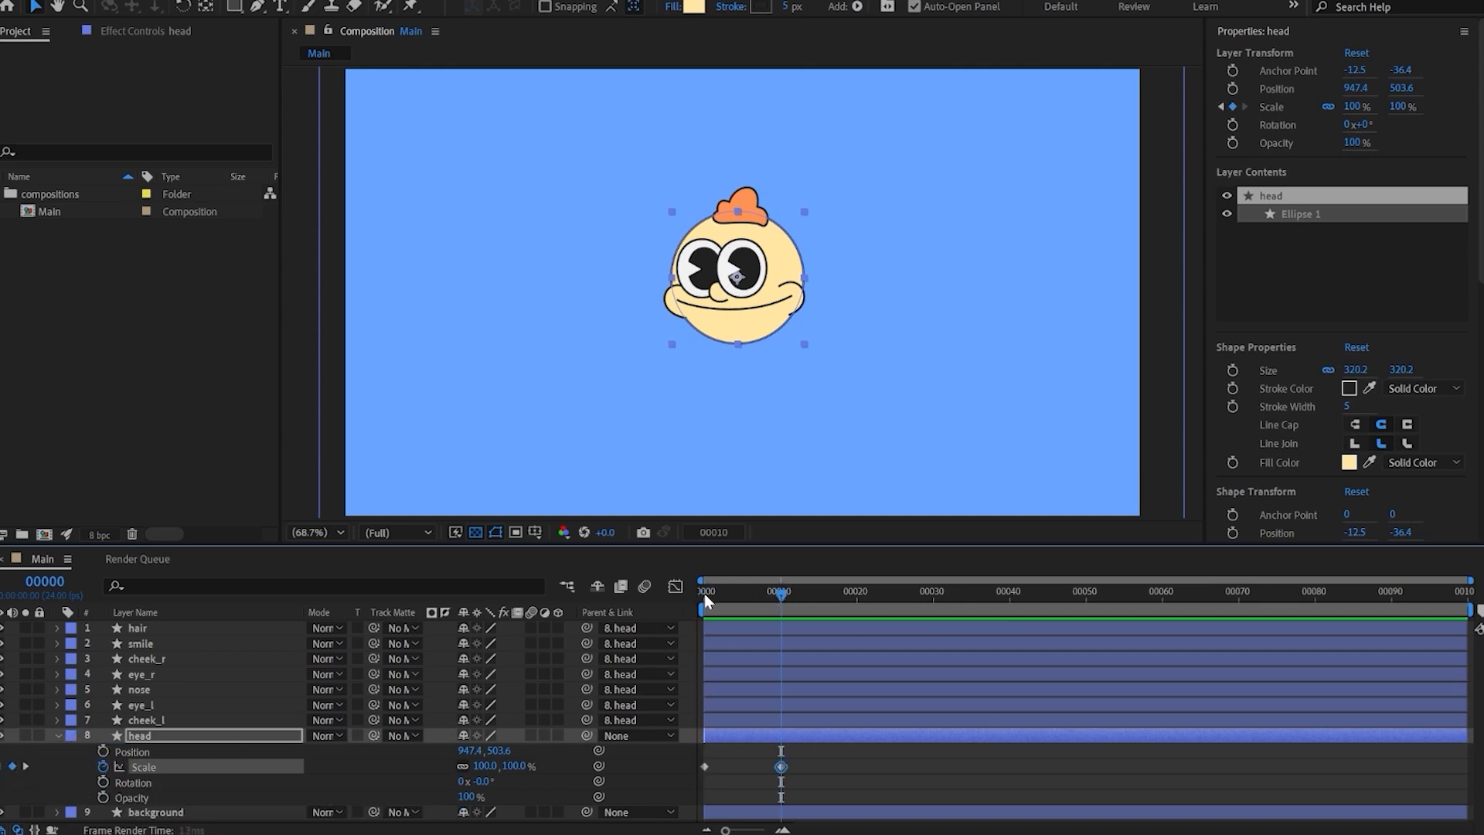
{"action": "left_click", "coordinate": [511, 783]}
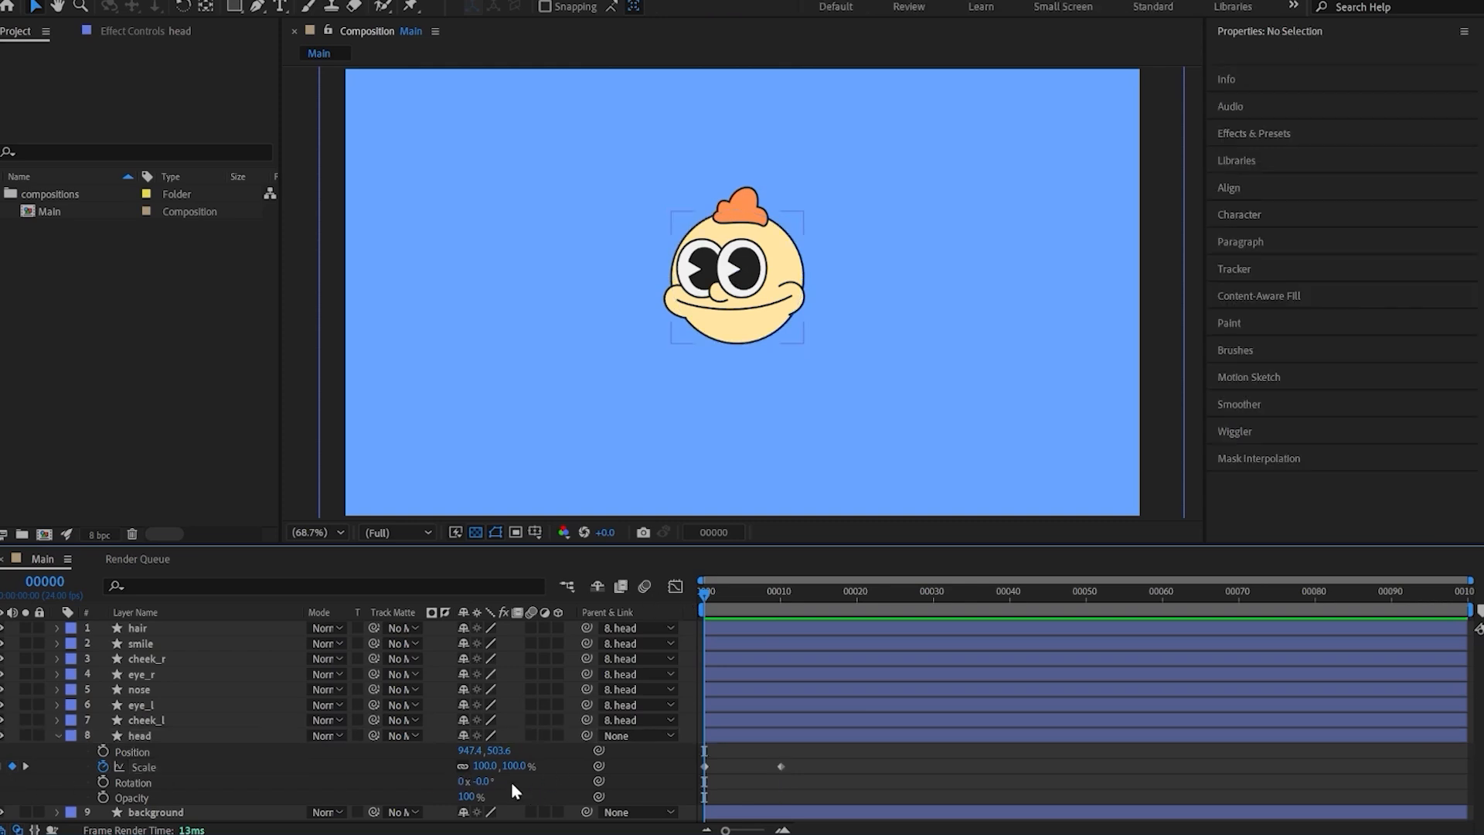
{"action": "left_click", "coordinate": [485, 766]}
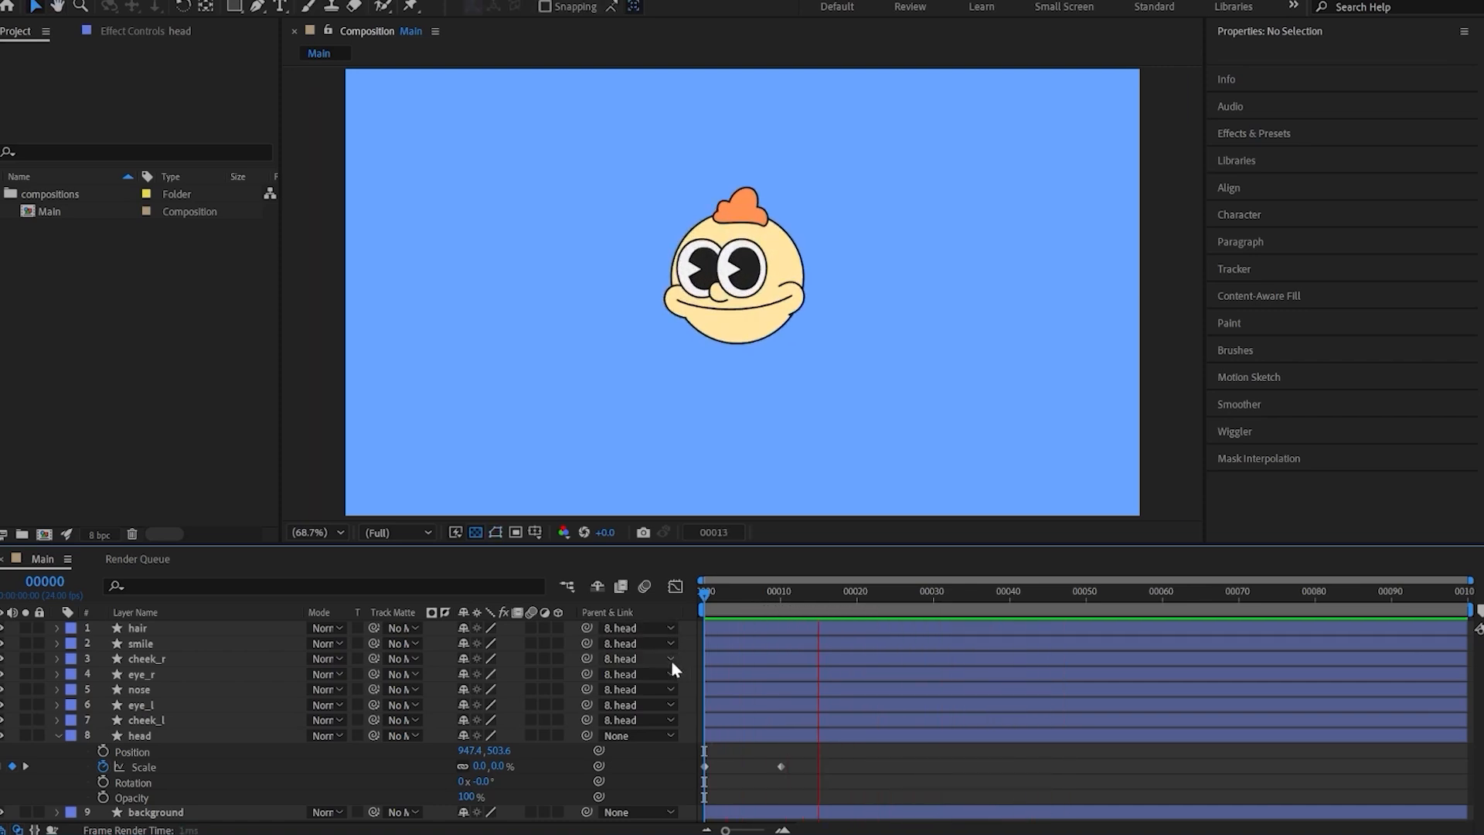
Apply Easy Ease to both scale keyframes of the head layer
{"action": "left_click", "coordinate": [707, 592]}
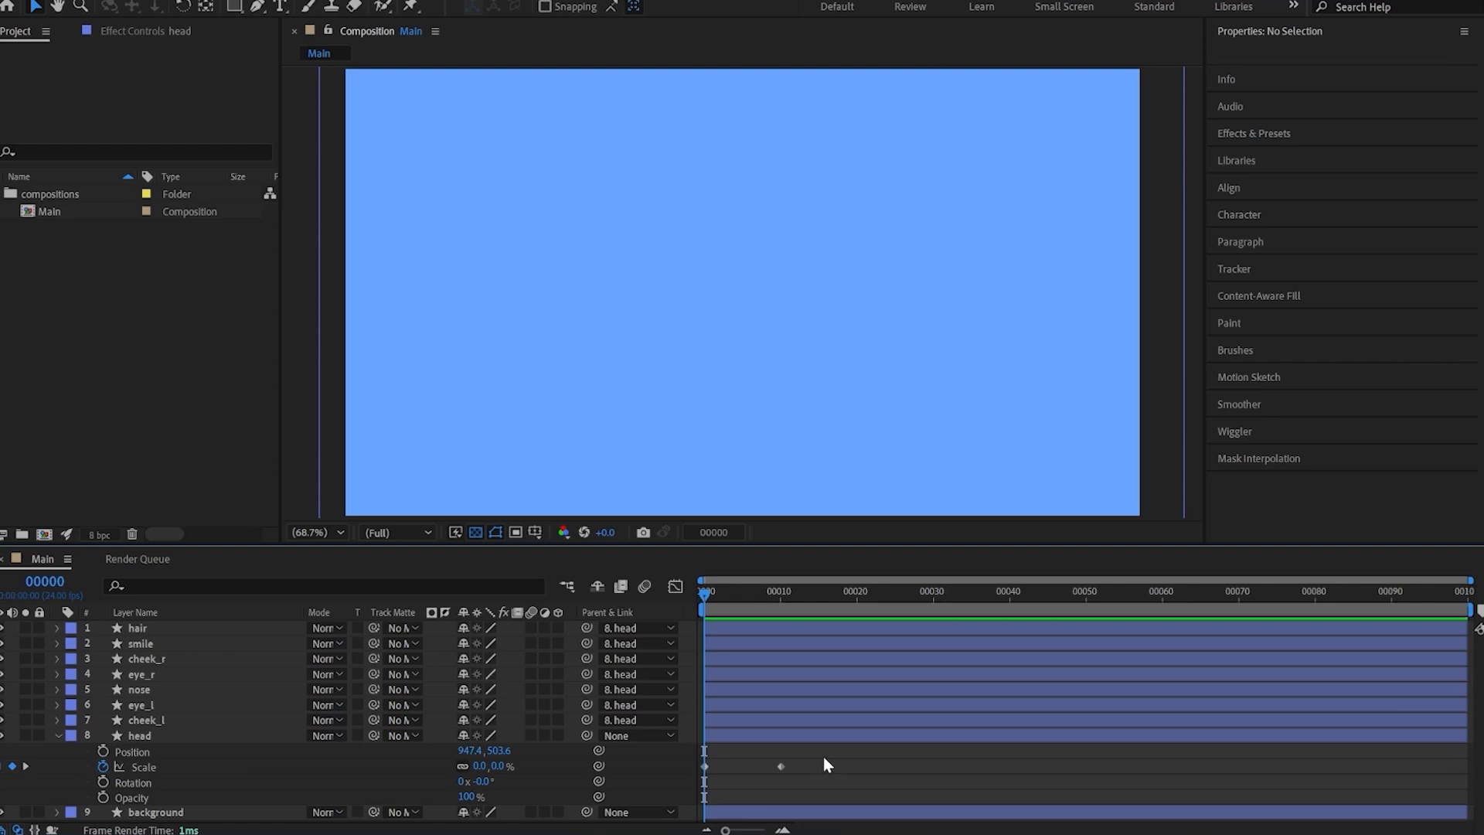
{"action": "left_click_drag", "start_coordinate": [824, 758], "coordinate": [656, 777]}
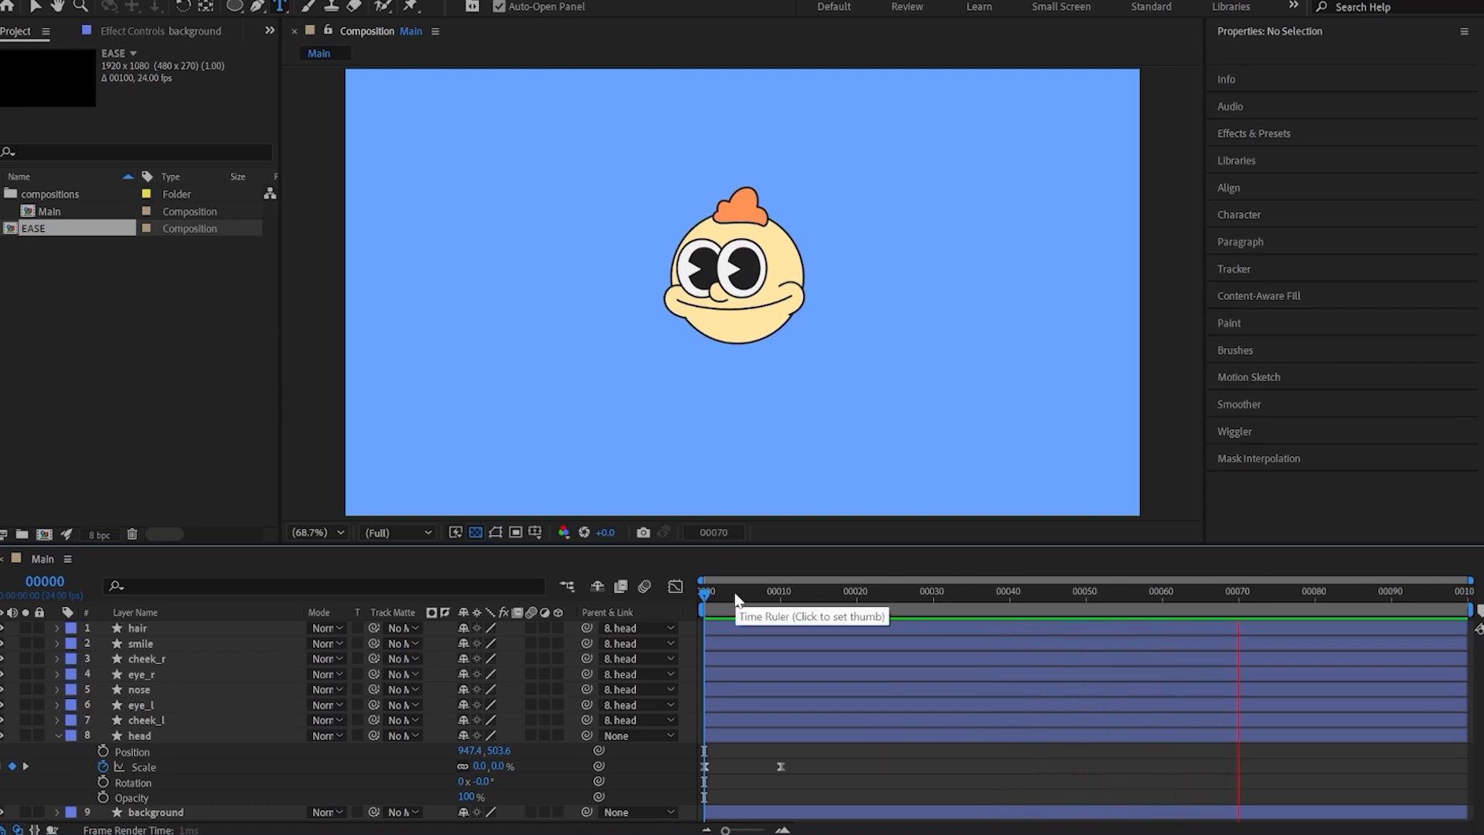
Copy the head's scale keyframe at frame 10, paste it at frame 16, and play the animation from the start
{"action": "left_click", "coordinate": [775, 603]}
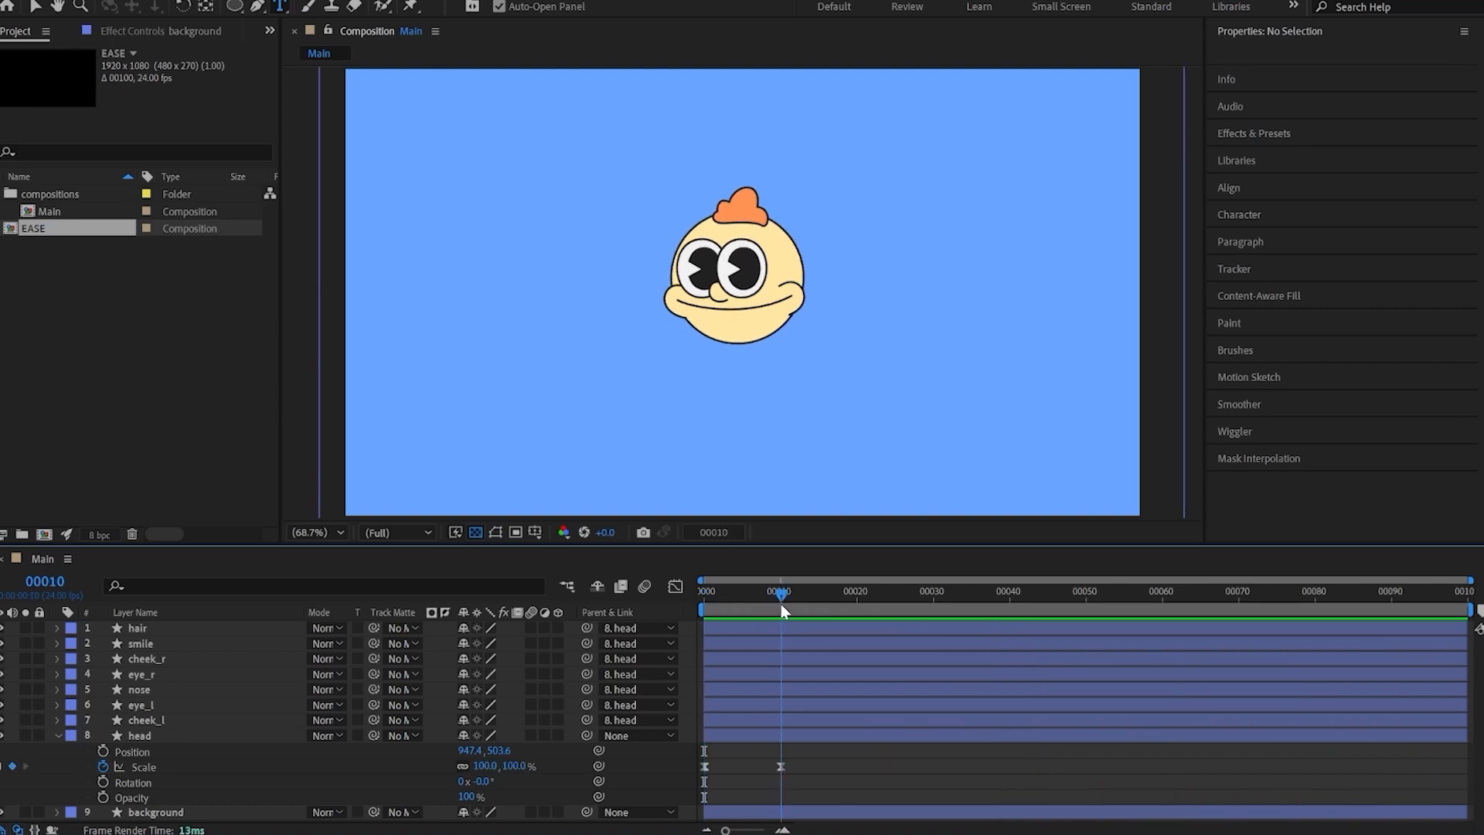
{"action": "left_click_drag", "start_coordinate": [808, 755], "coordinate": [755, 779]}
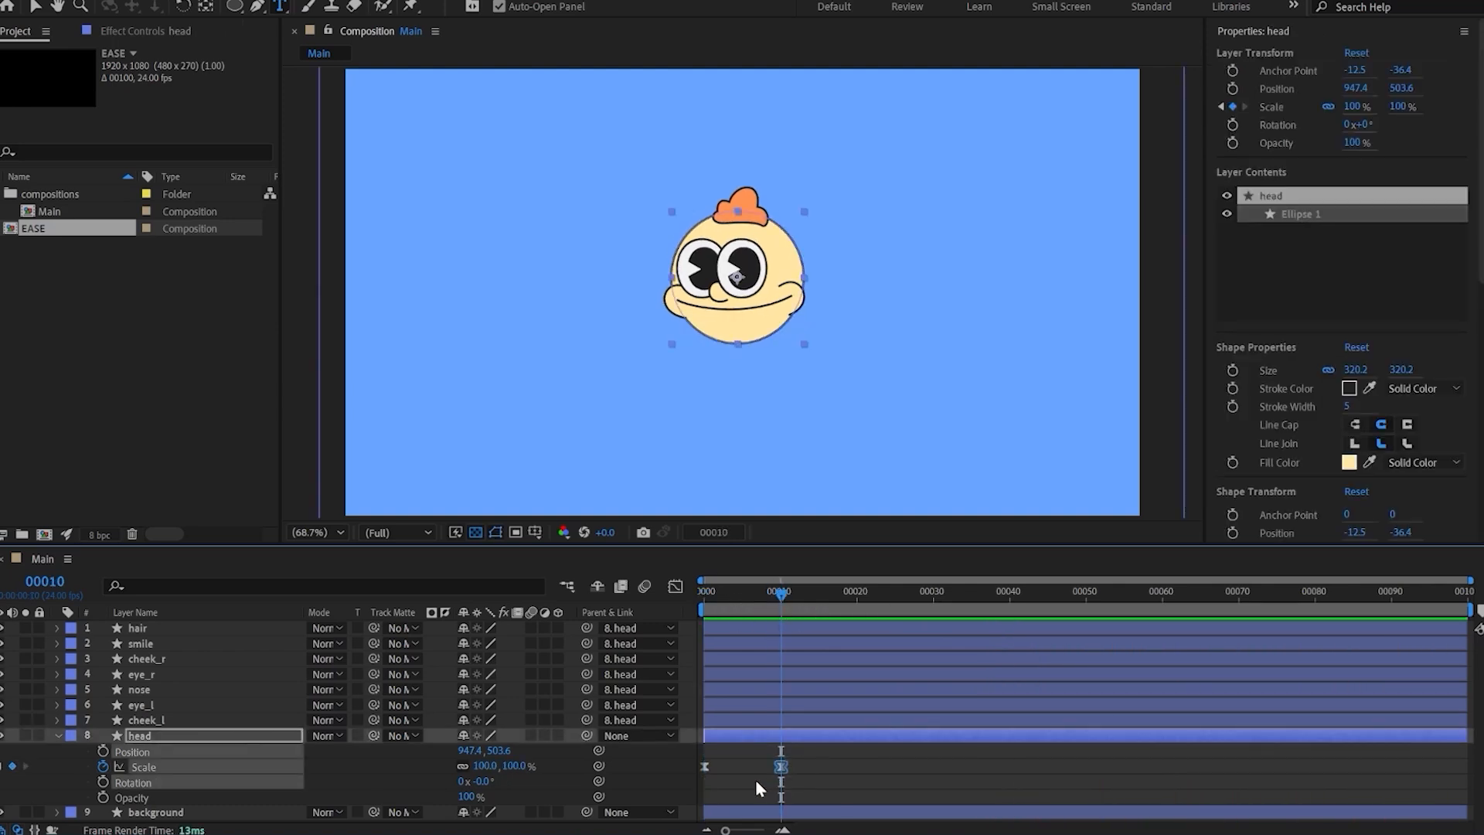
{"action": "key", "text": "ctrl+c"}
{"action": "left_click_drag", "start_coordinate": [781, 593], "coordinate": [827, 593]}
{"action": "key", "text": "ctrl+v"}
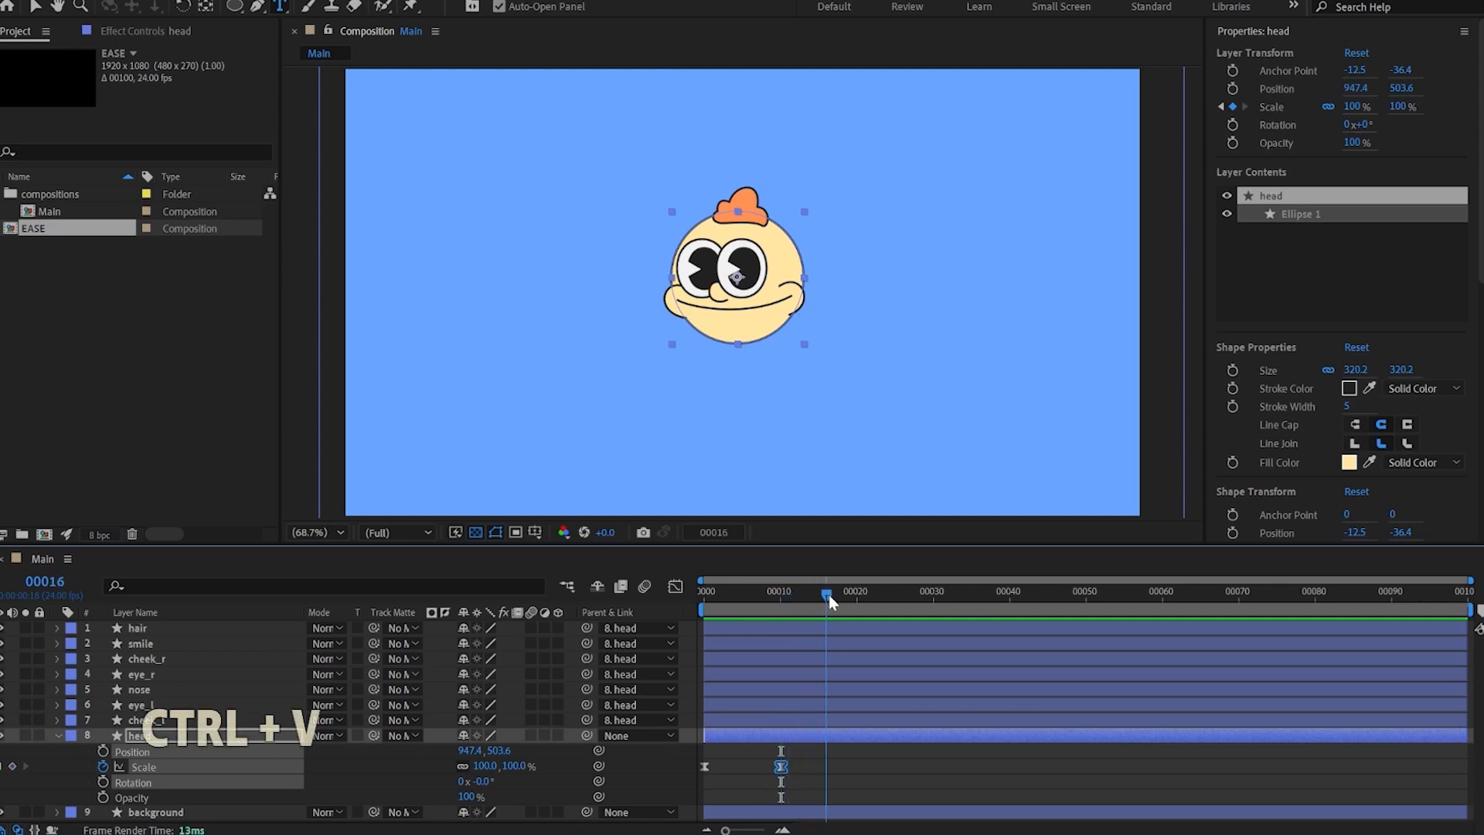
{"action": "key", "text": "ctrl+v"}
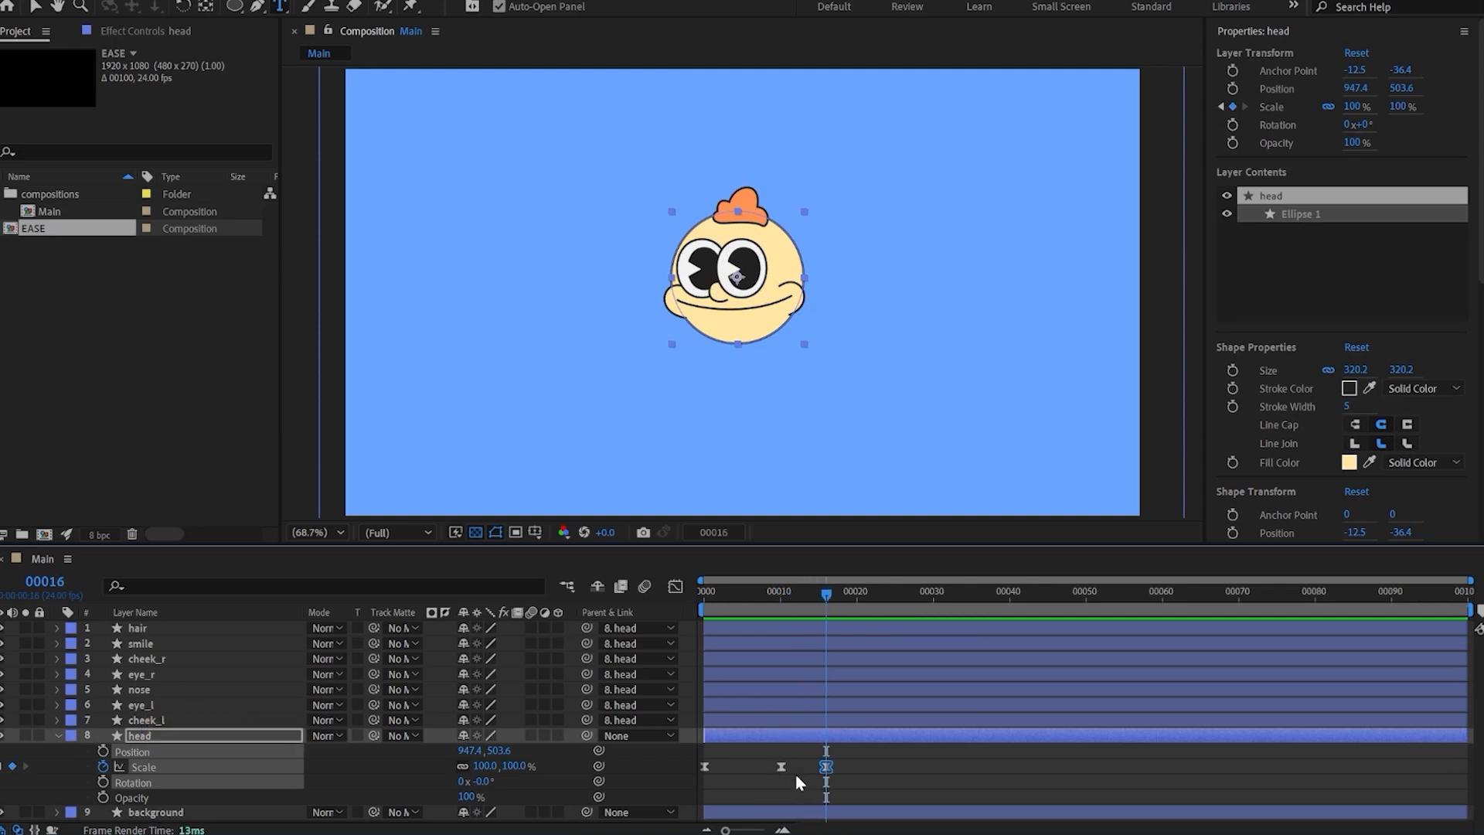
{"action": "left_click", "coordinate": [807, 777]}
{"action": "key", "text": "Home"}
{"action": "key", "text": "space"}
{"action": "key", "text": "k"}
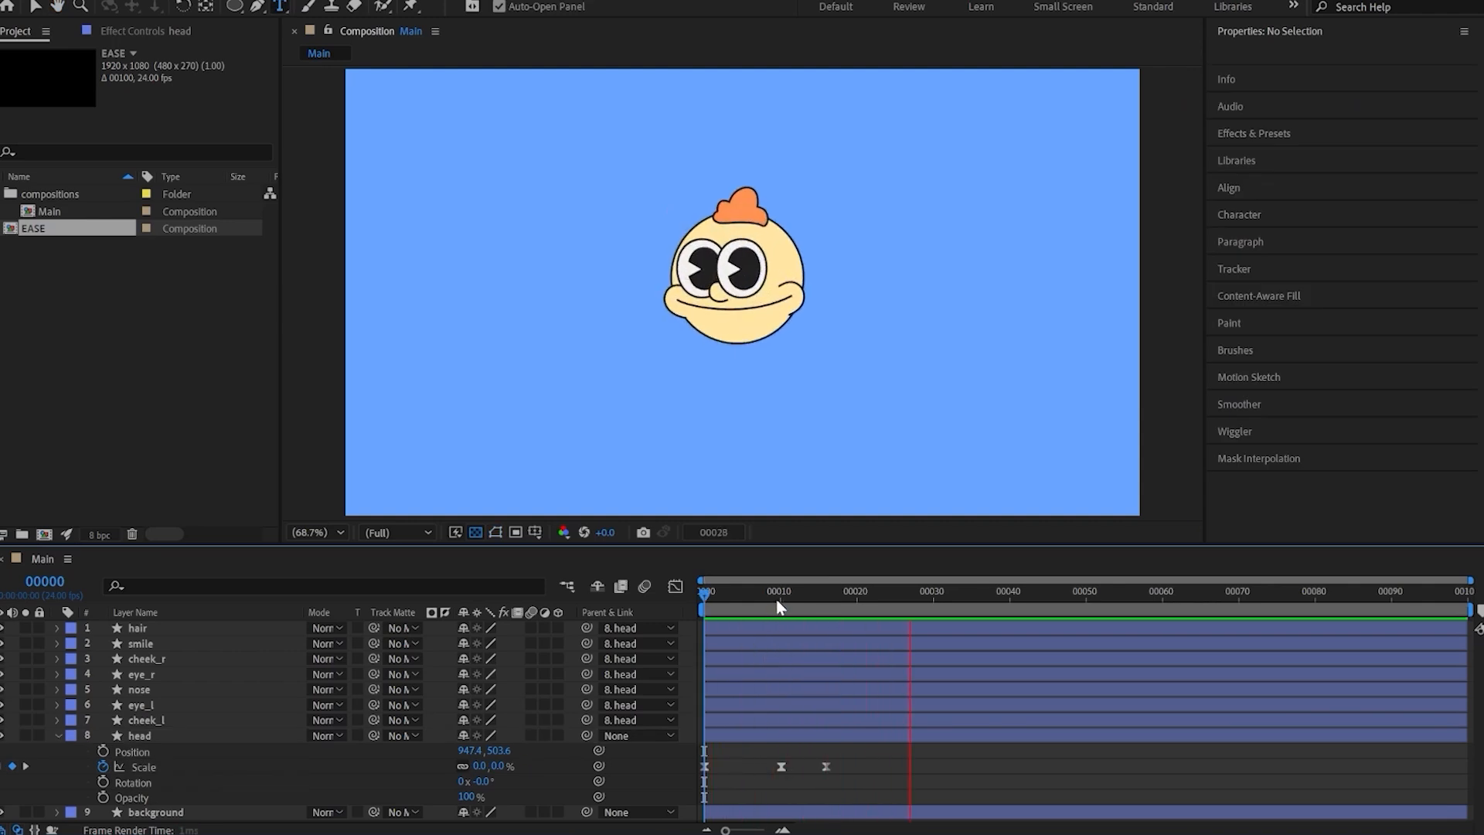
Raise the head's scale slightly above 100% at the frame 10 keyframe and preview the overshoot from frame 0
{"action": "left_click_drag", "start_coordinate": [863, 756], "coordinate": [758, 781]}
{"action": "left_click", "coordinate": [754, 782]}
{"action": "left_click", "coordinate": [484, 765]}
{"action": "type", "text": "10"}
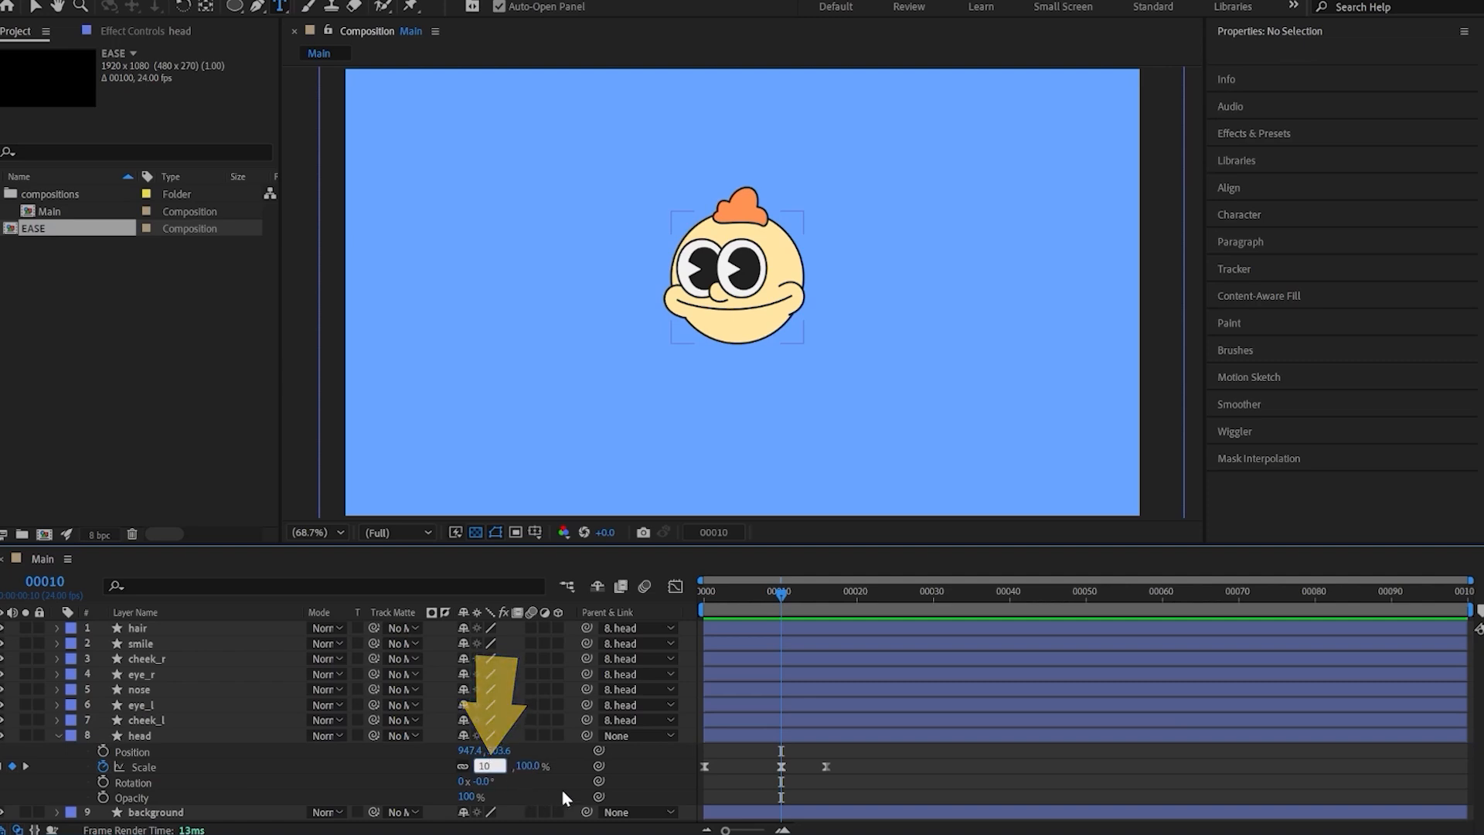
{"action": "type", "text": "0"}
{"action": "key", "text": "Return"}
{"action": "left_click", "coordinate": [754, 597]}
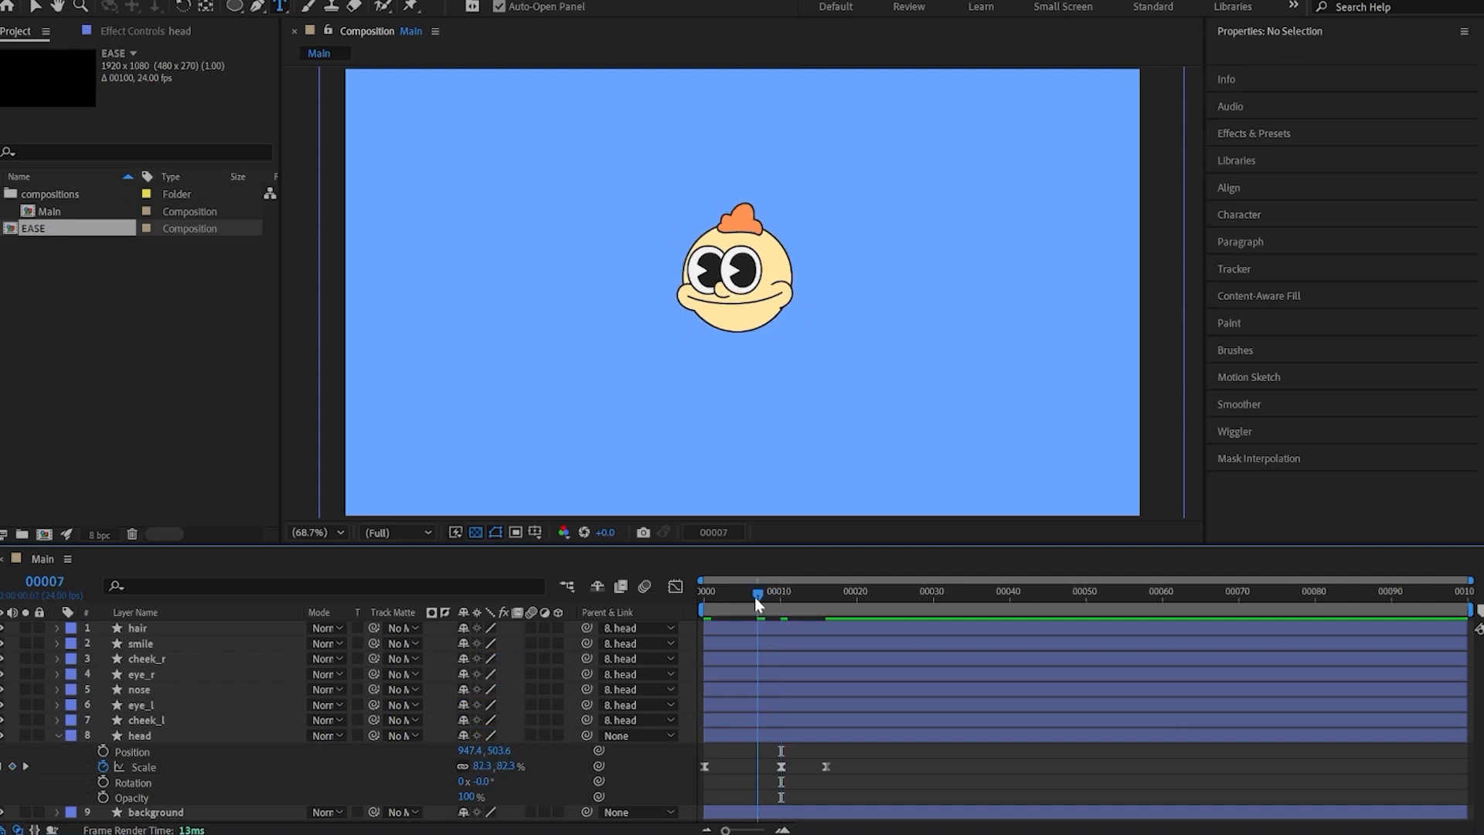
{"action": "left_click_drag", "start_coordinate": [754, 597], "coordinate": [638, 598]}
{"action": "key", "text": "space"}
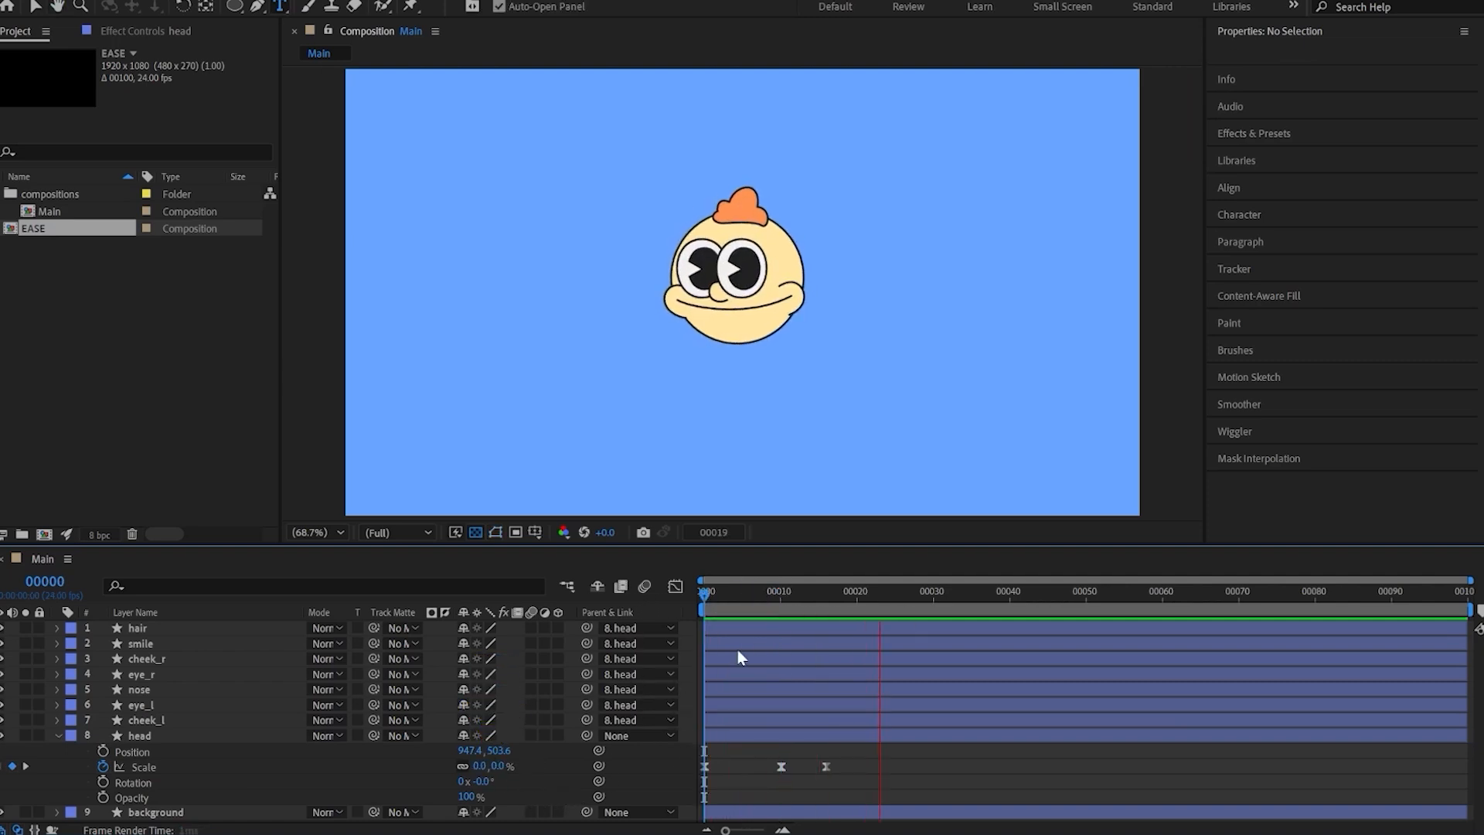
{"action": "left_click_drag", "start_coordinate": [704, 593], "coordinate": [801, 601]}
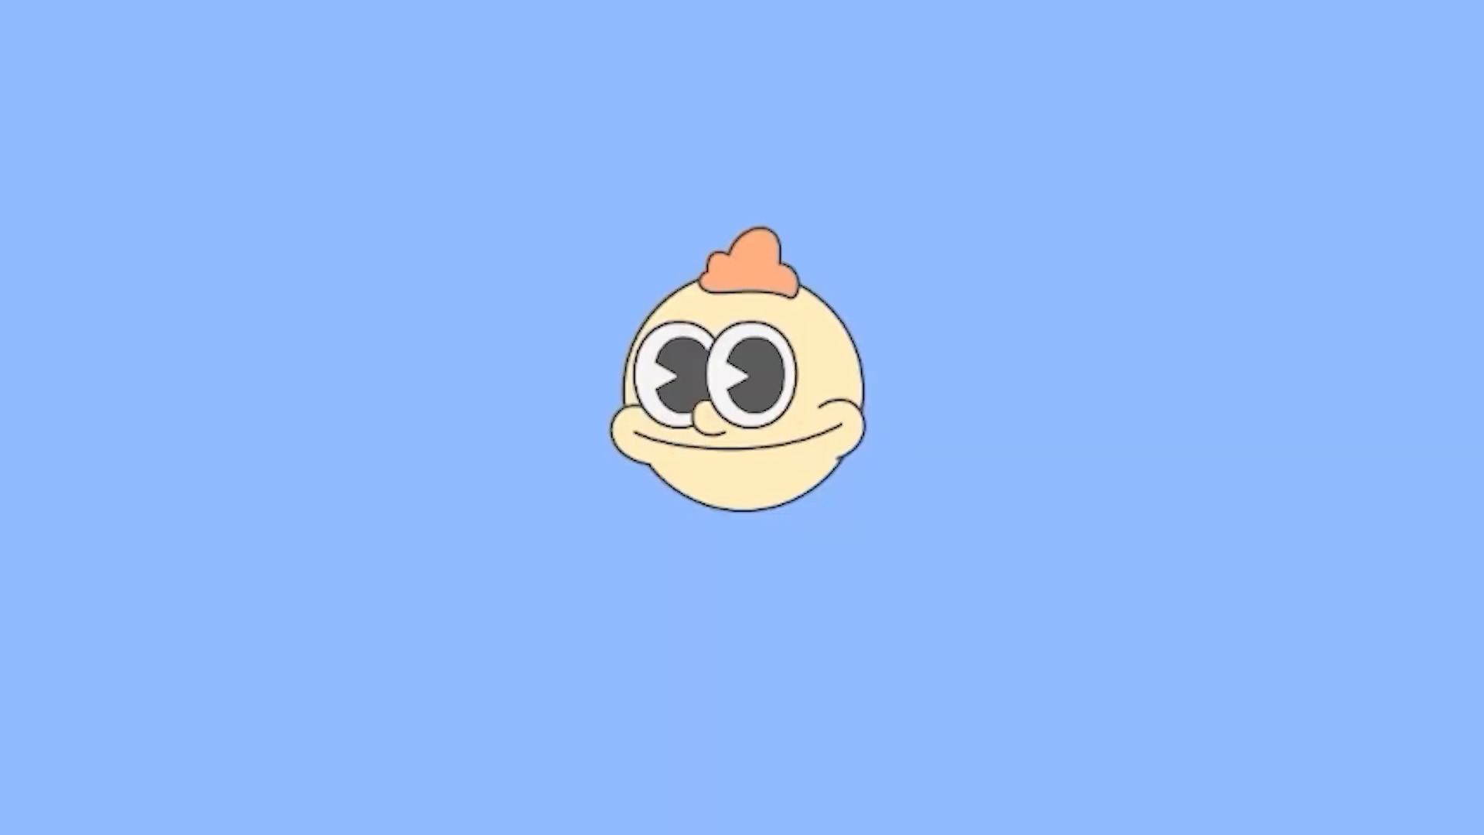